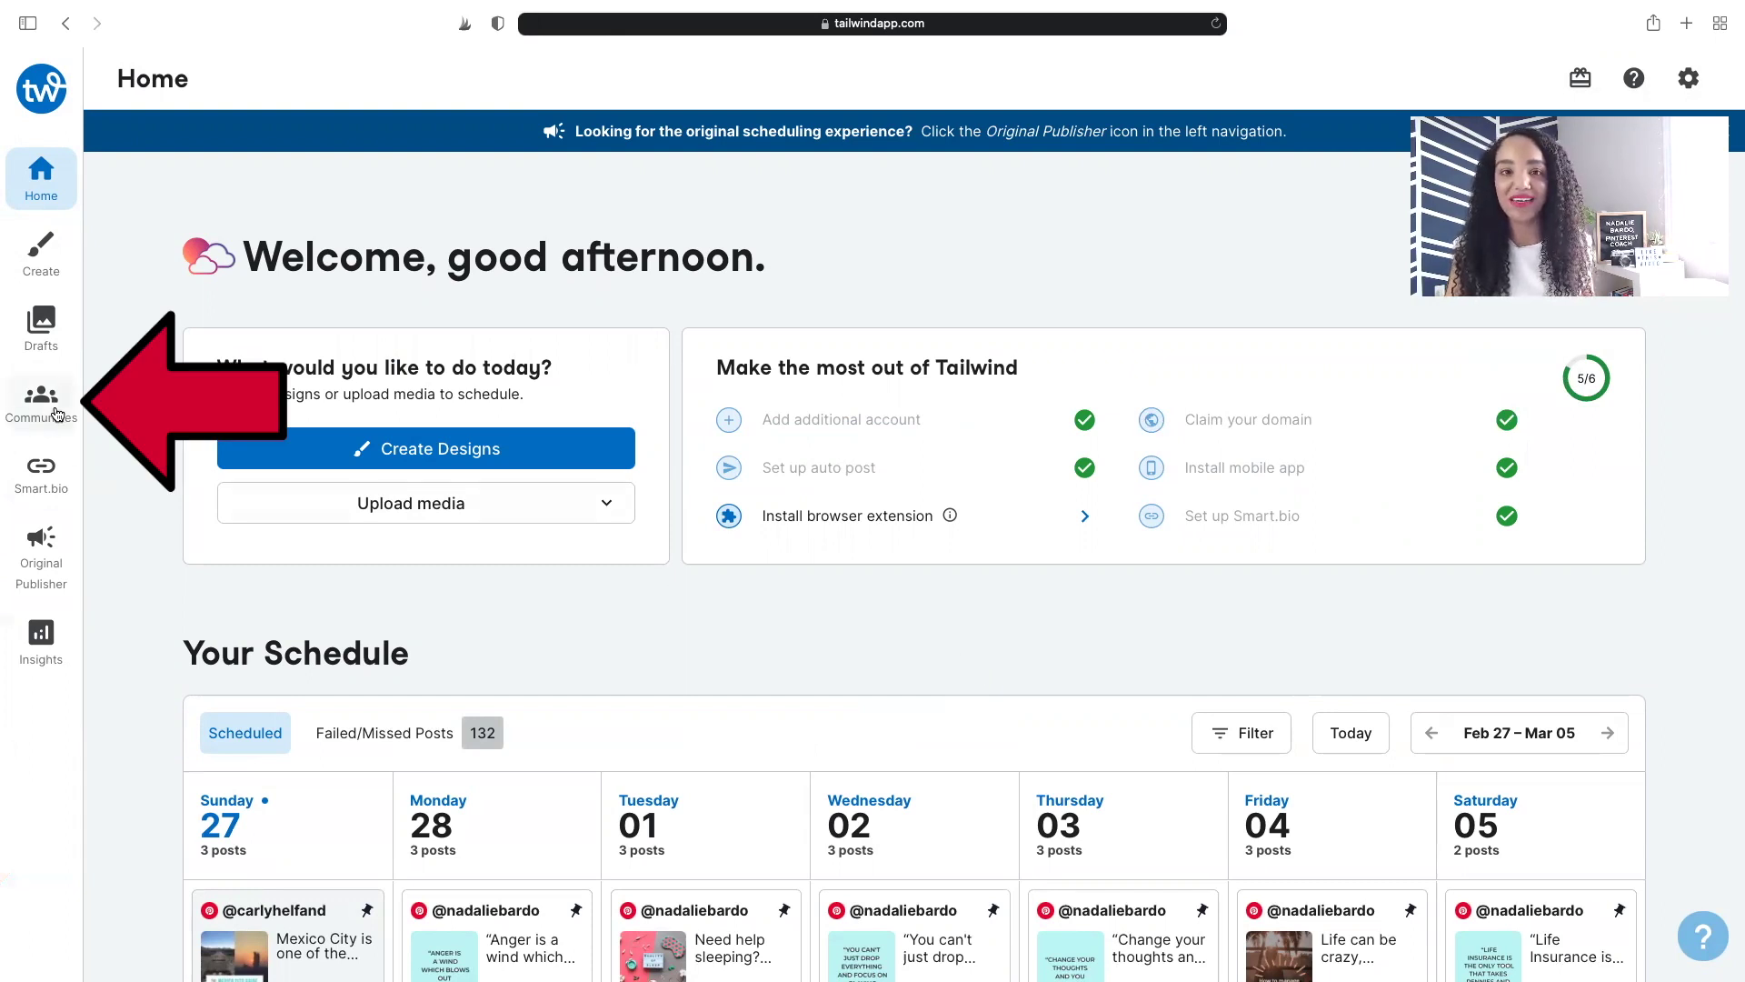
# Go to Communities and browse the joined-communities list, keeping Inspired & Mindful Living selected.
pyautogui.click(56, 415)
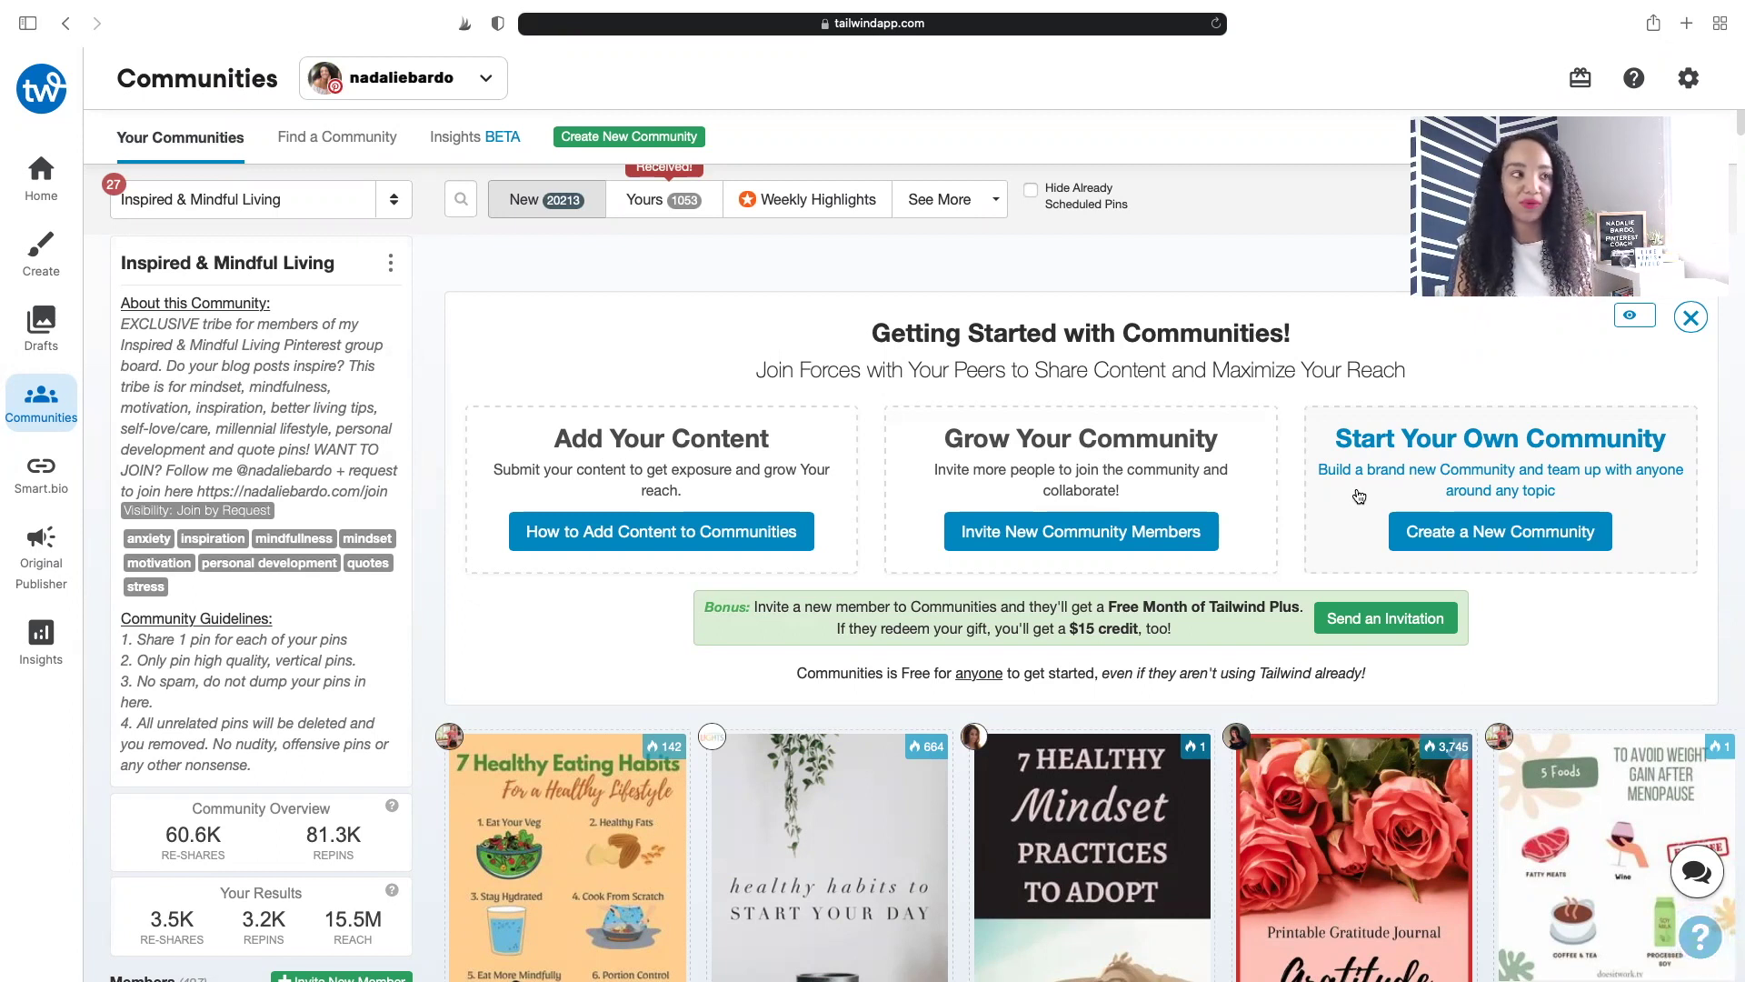
pyautogui.click(275, 202)
pyautogui.scroll(-6, 352, 322)
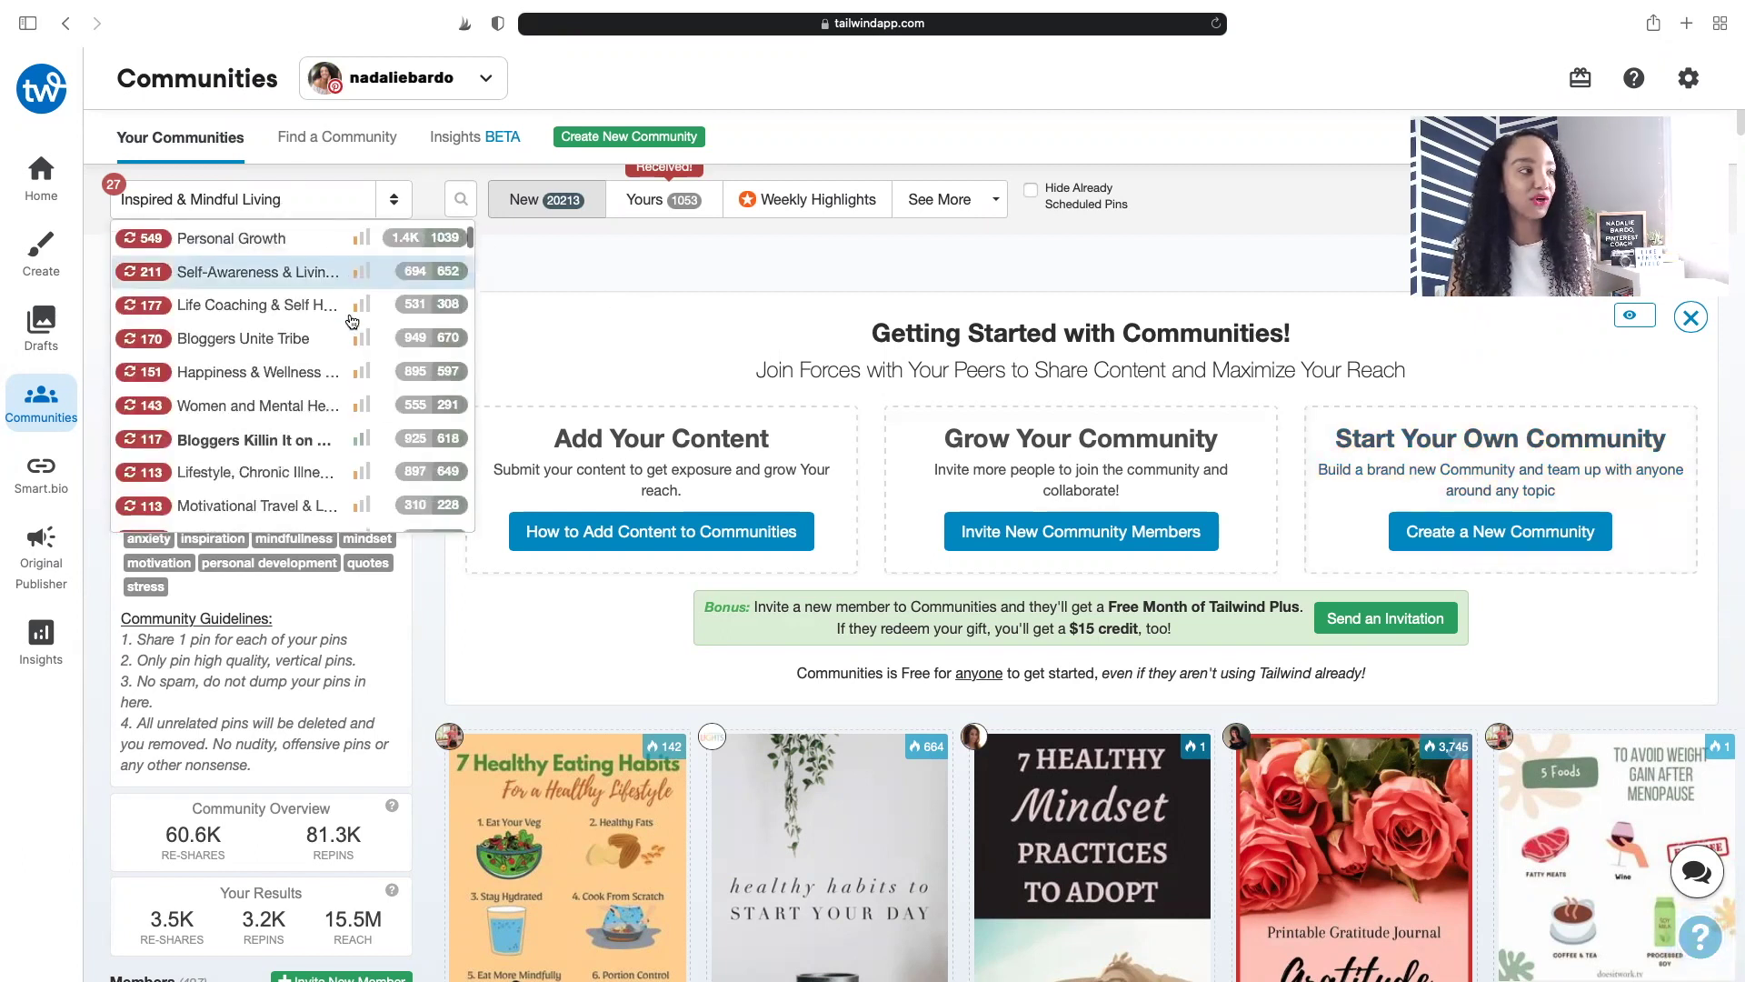
pyautogui.scroll(-10, 352, 321)
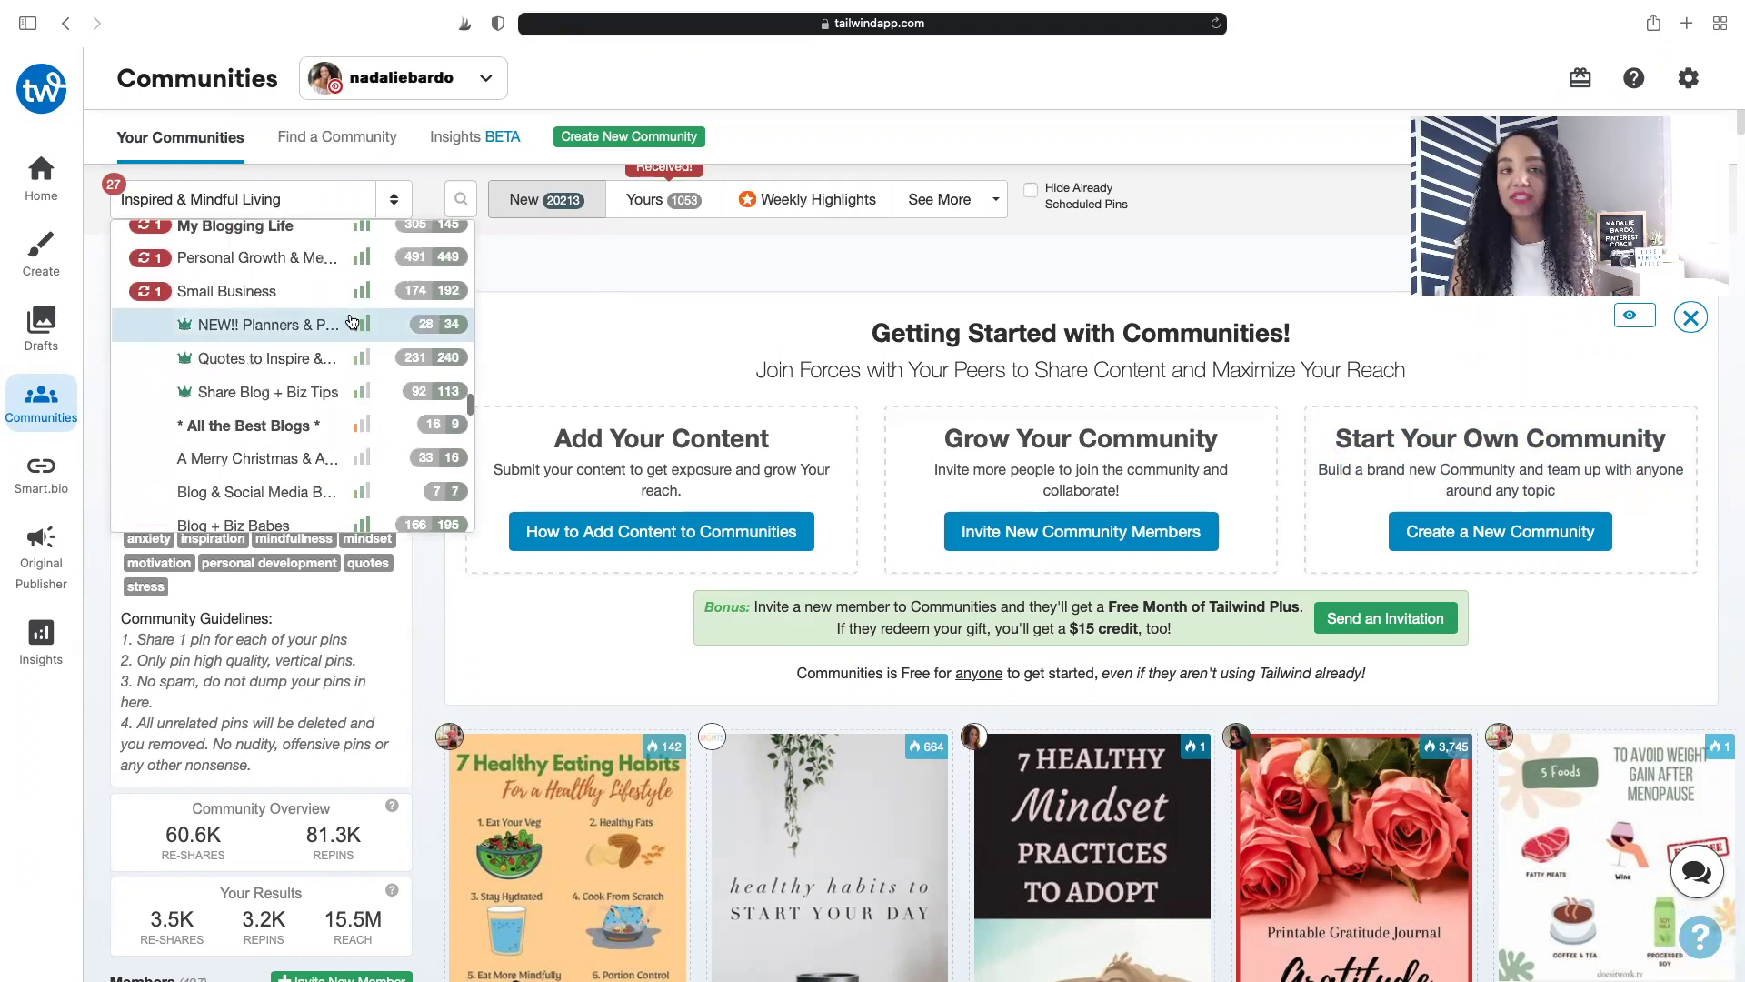
pyautogui.click(1635, 364)
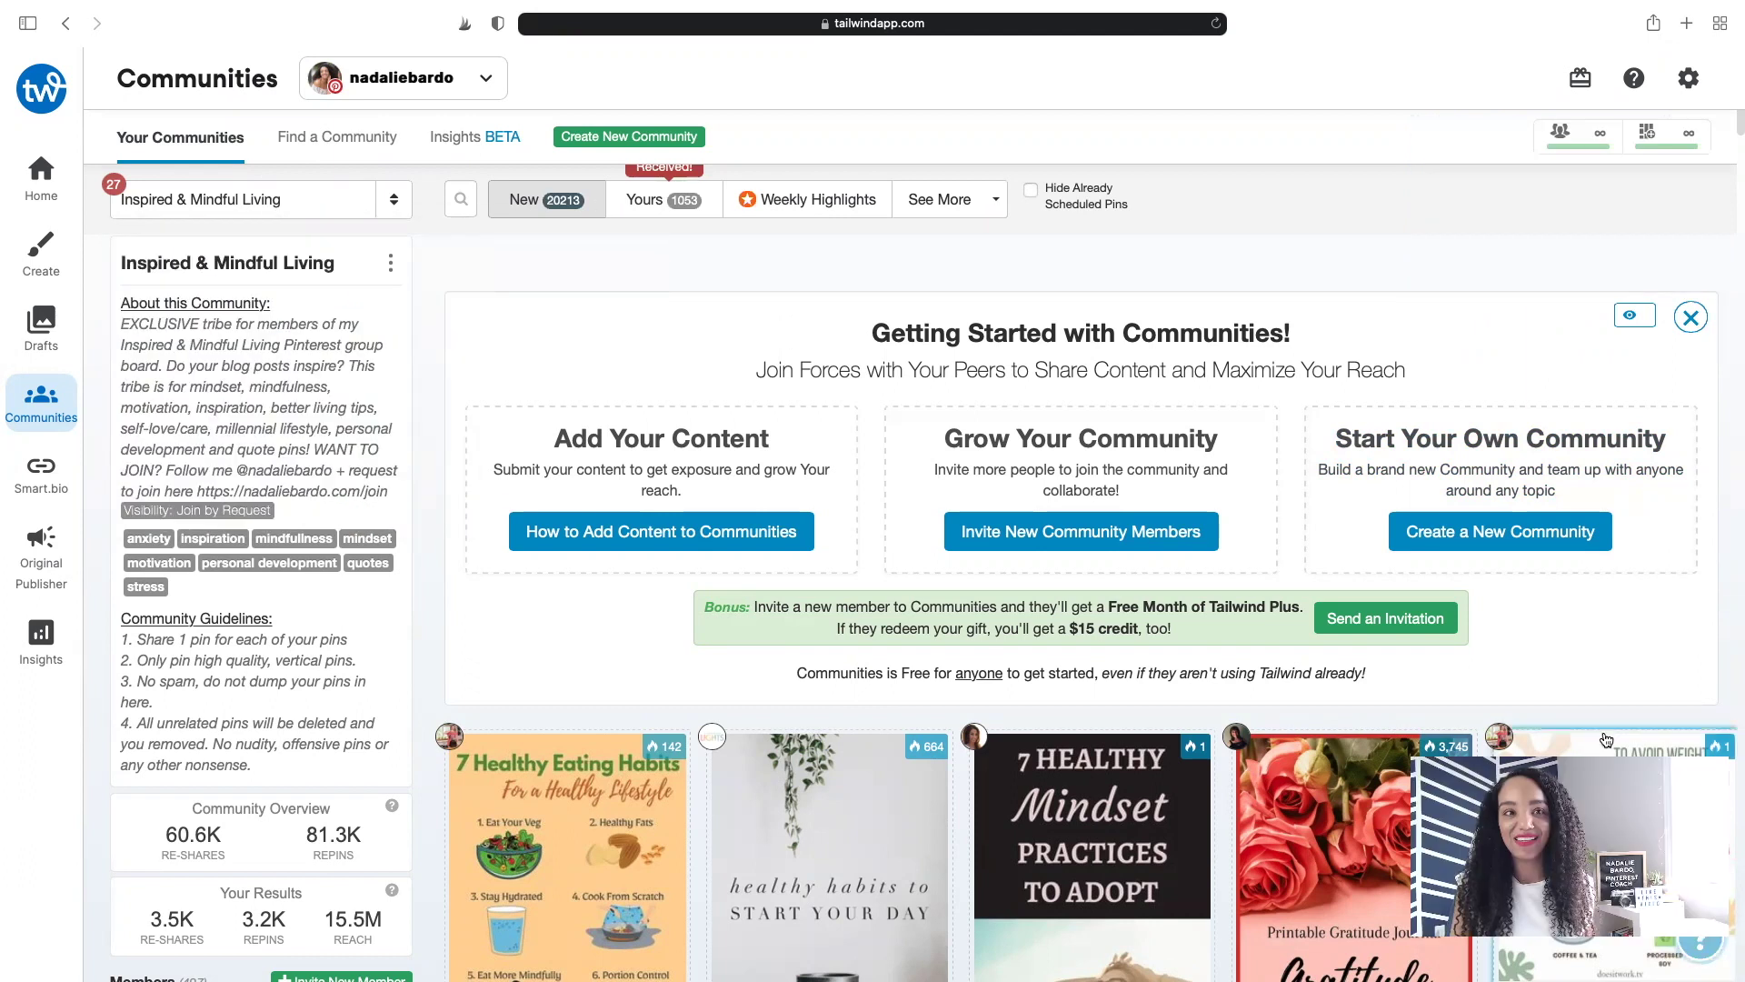
pyautogui.moveTo(1576, 138)
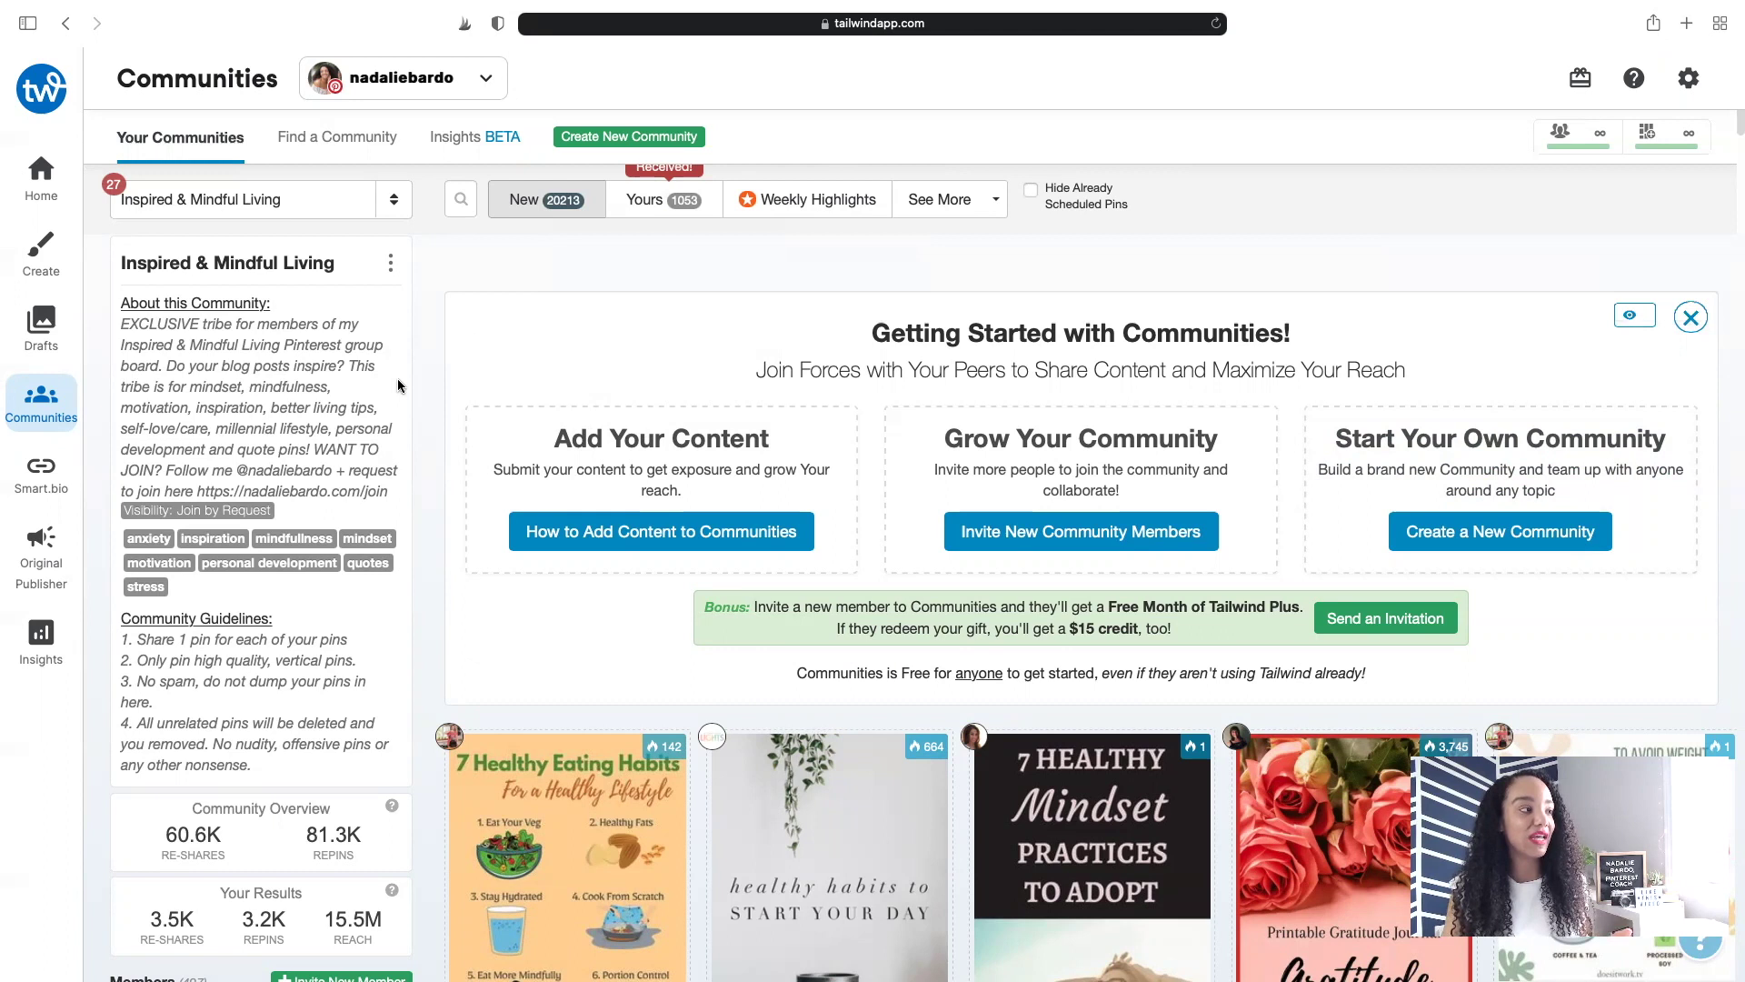
pyautogui.scroll(-5, 400, 385)
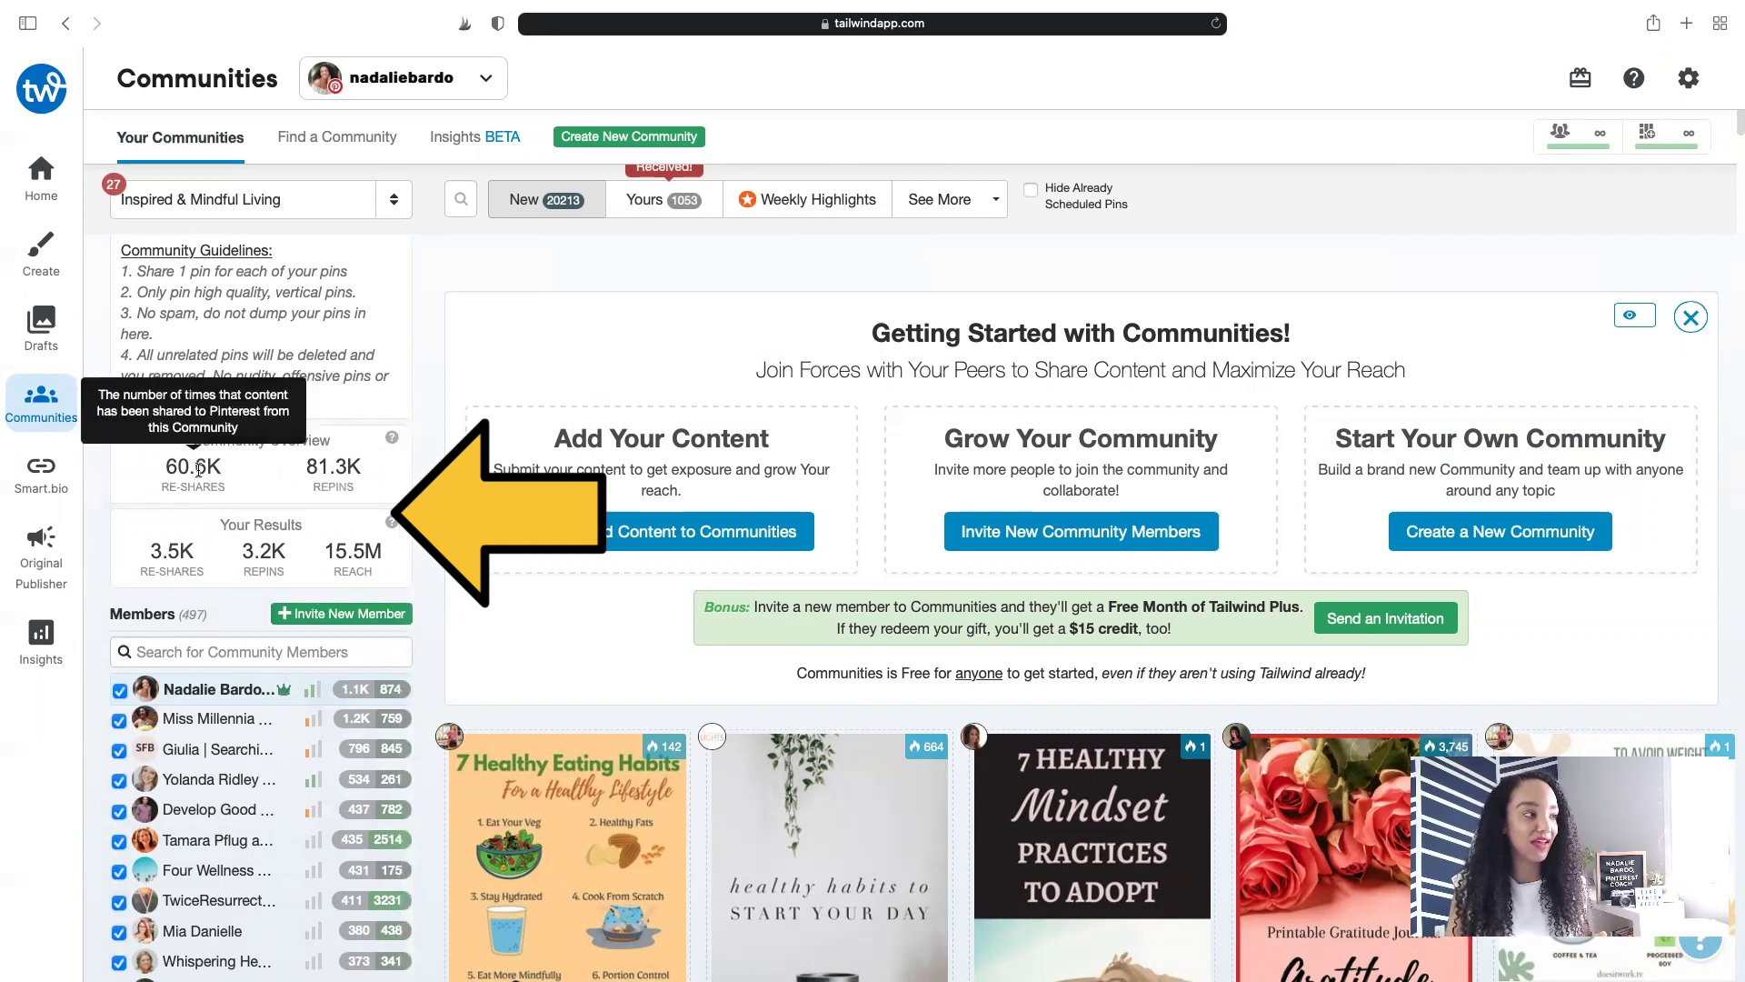
pyautogui.moveTo(193, 552)
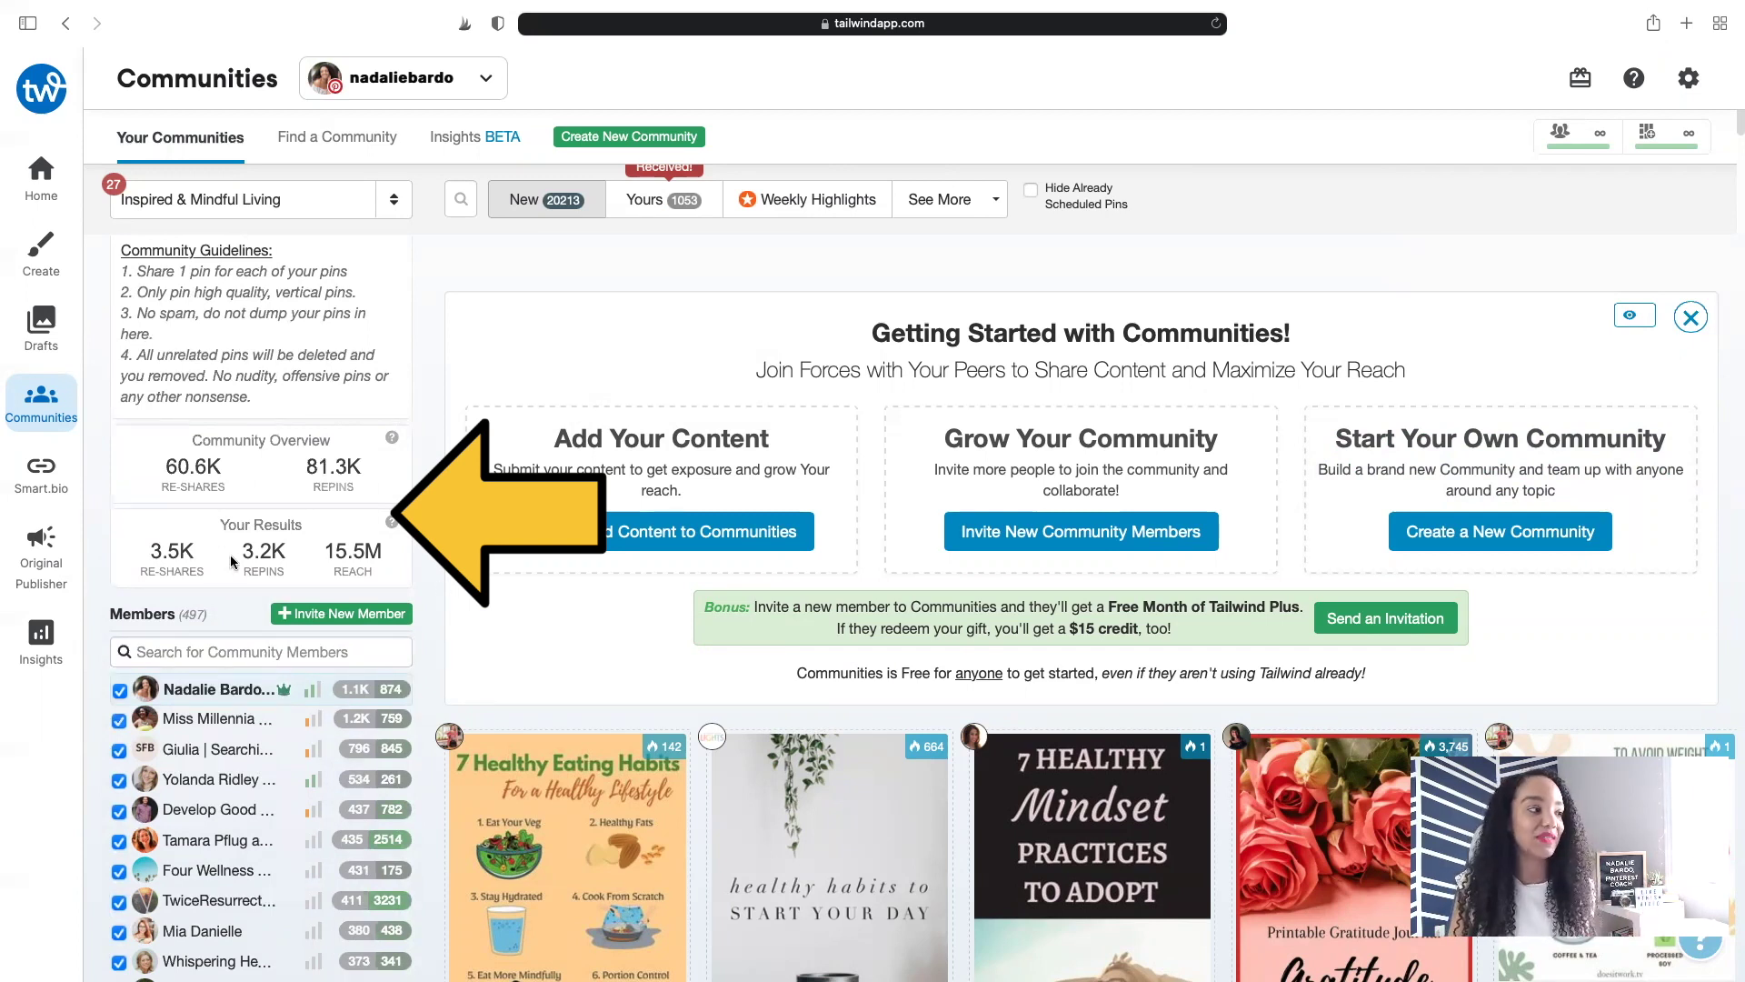
pyautogui.moveTo(273, 556)
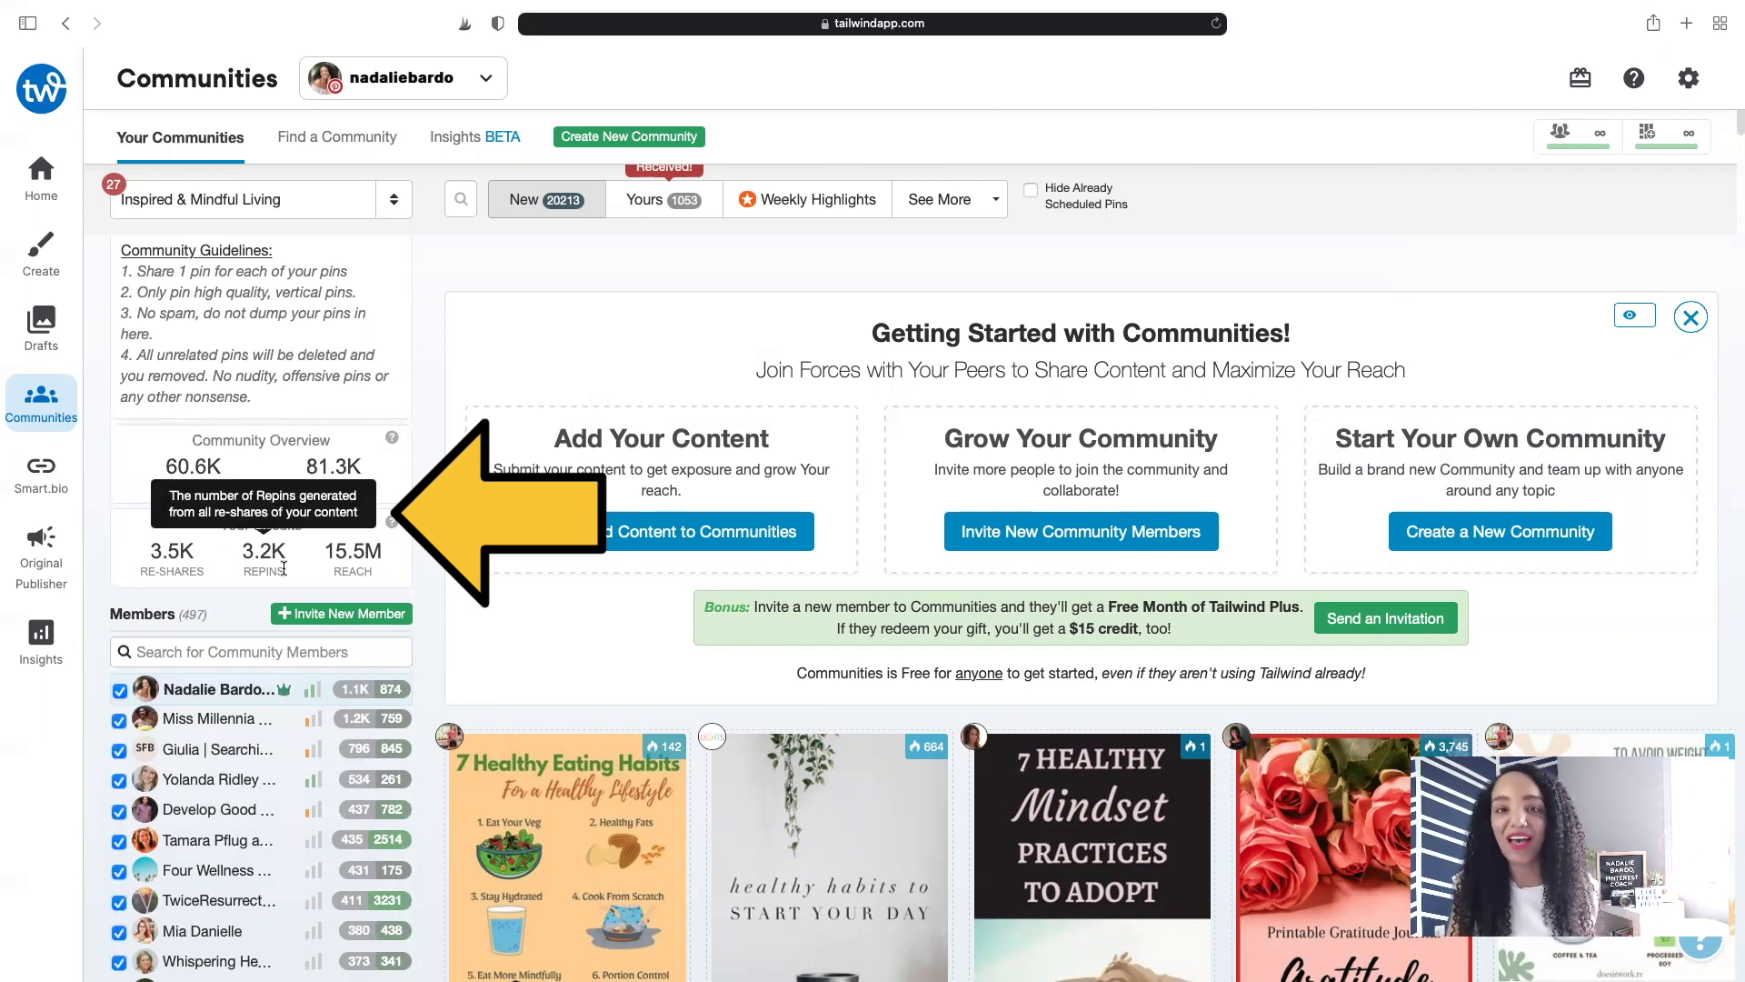
pyautogui.moveTo(377, 559)
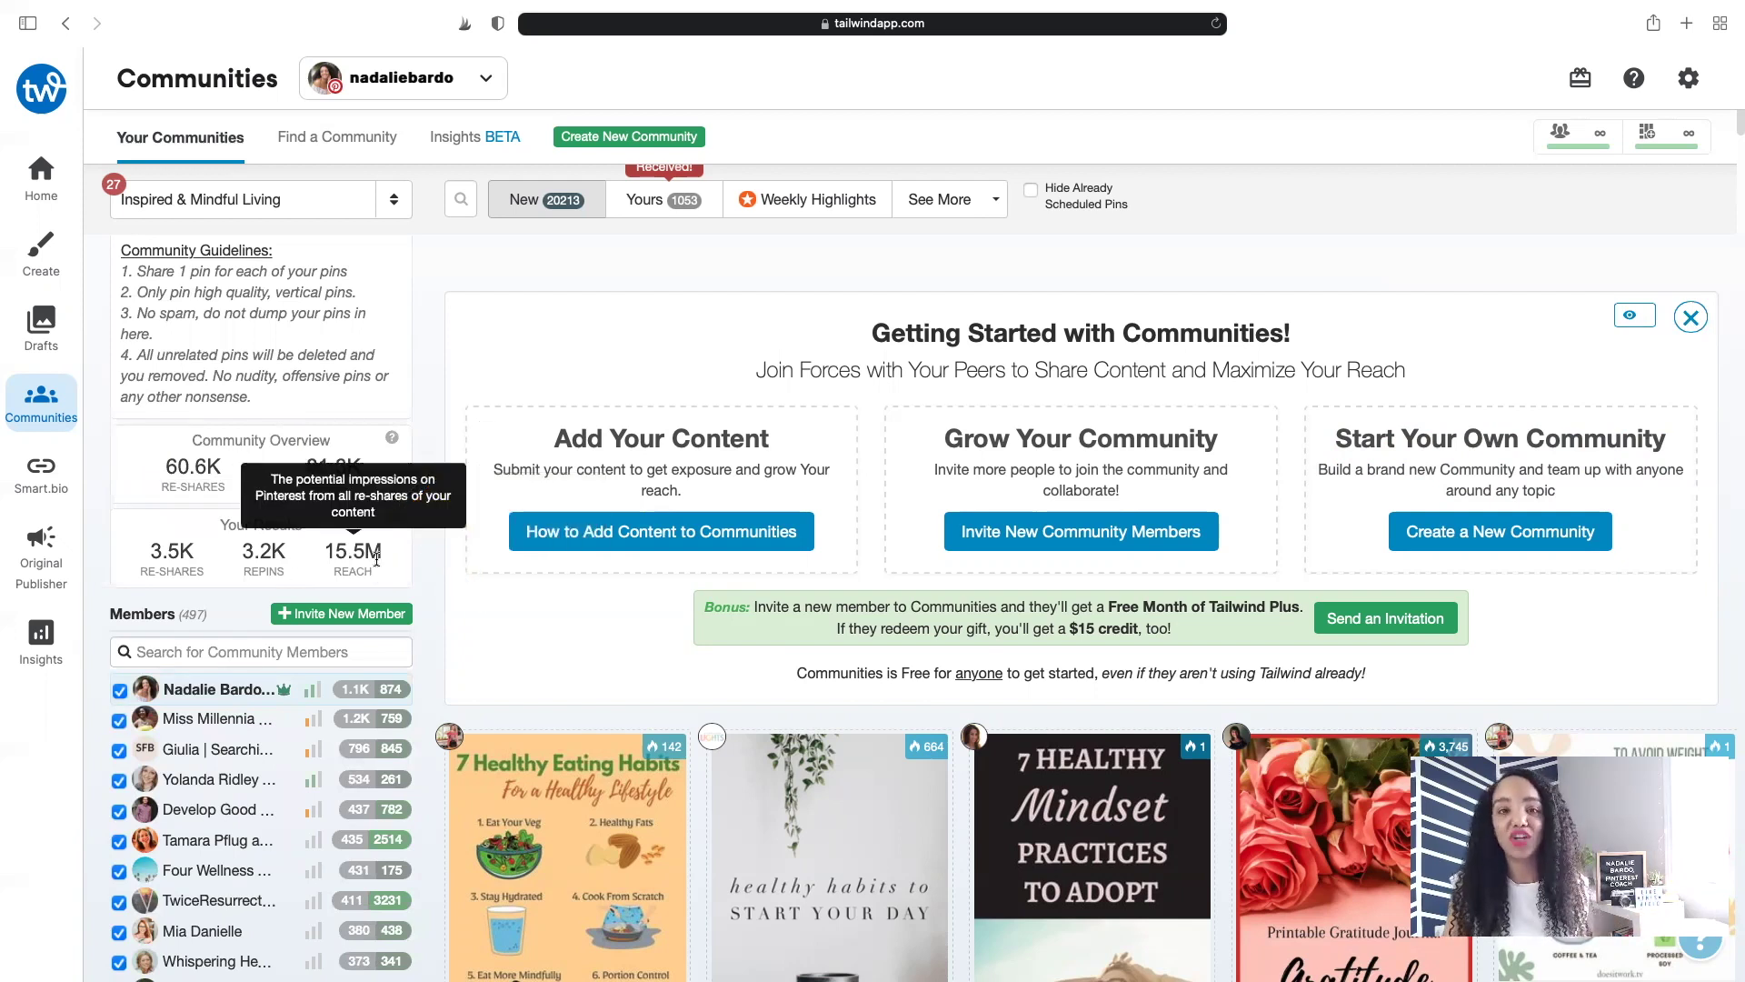
pyautogui.scroll(-1, 377, 559)
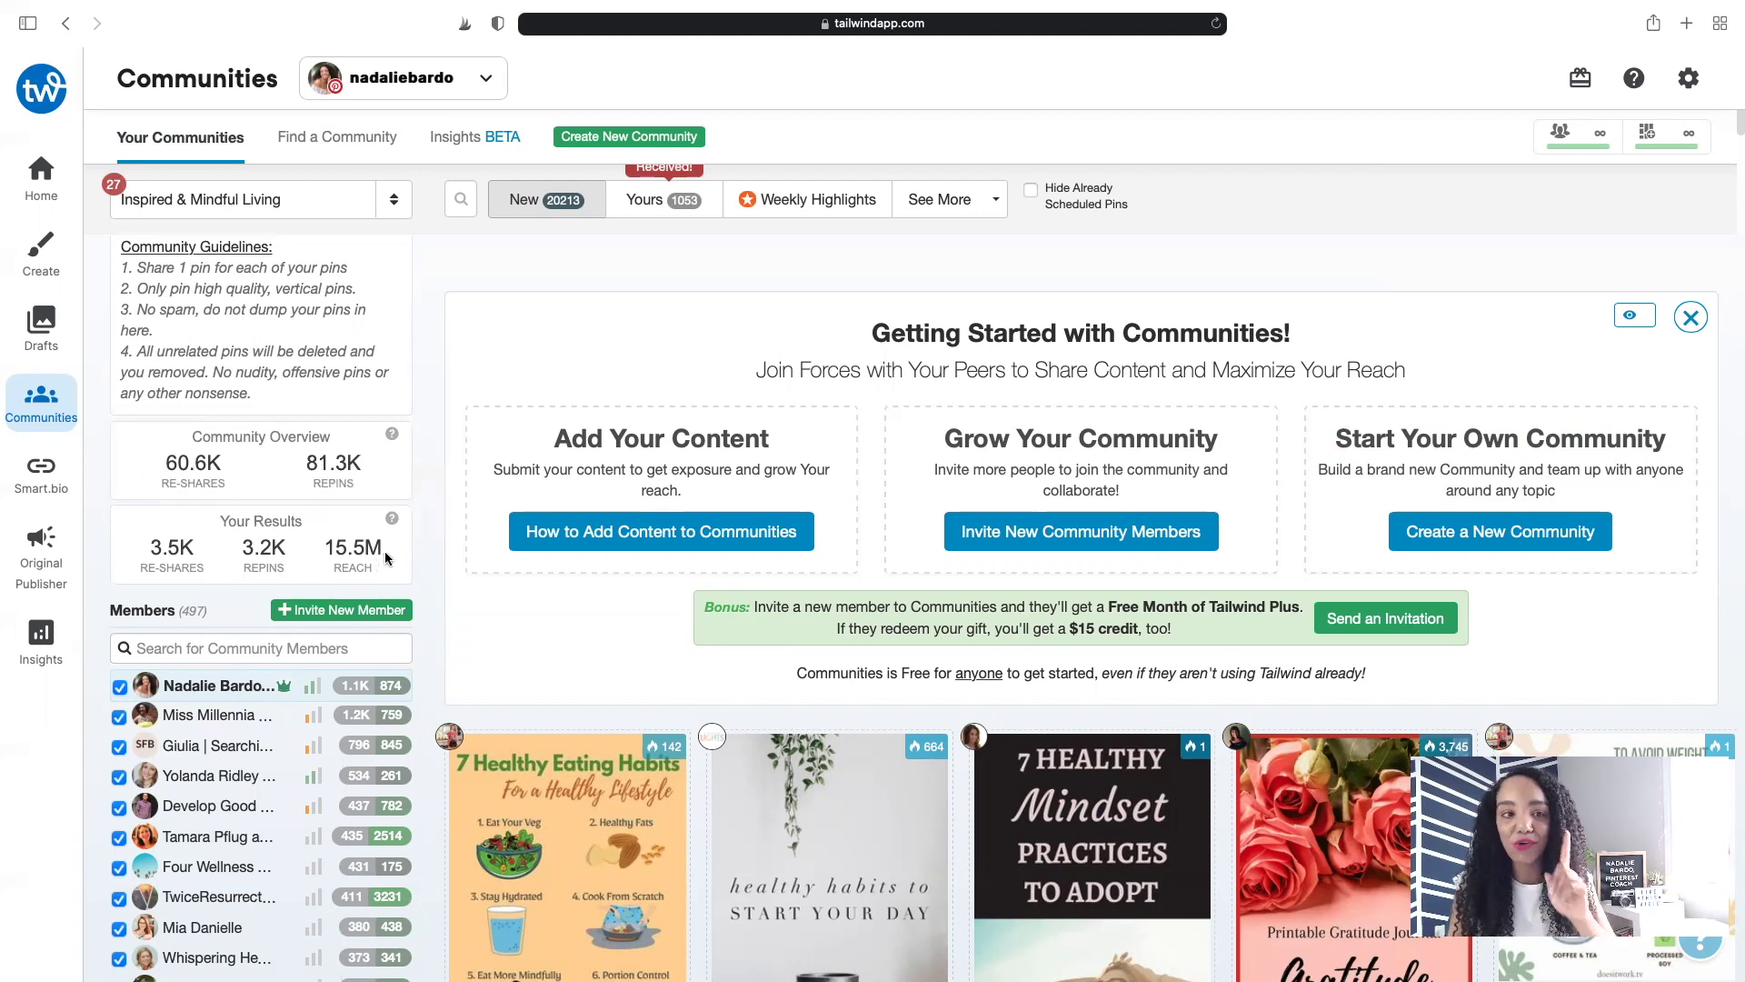
pyautogui.scroll(-2, 591, 364)
# Scroll the New pin feed down to the '70 Best Self-Care Ideas For Stress' pin.
pyautogui.scroll(-4, 591, 363)
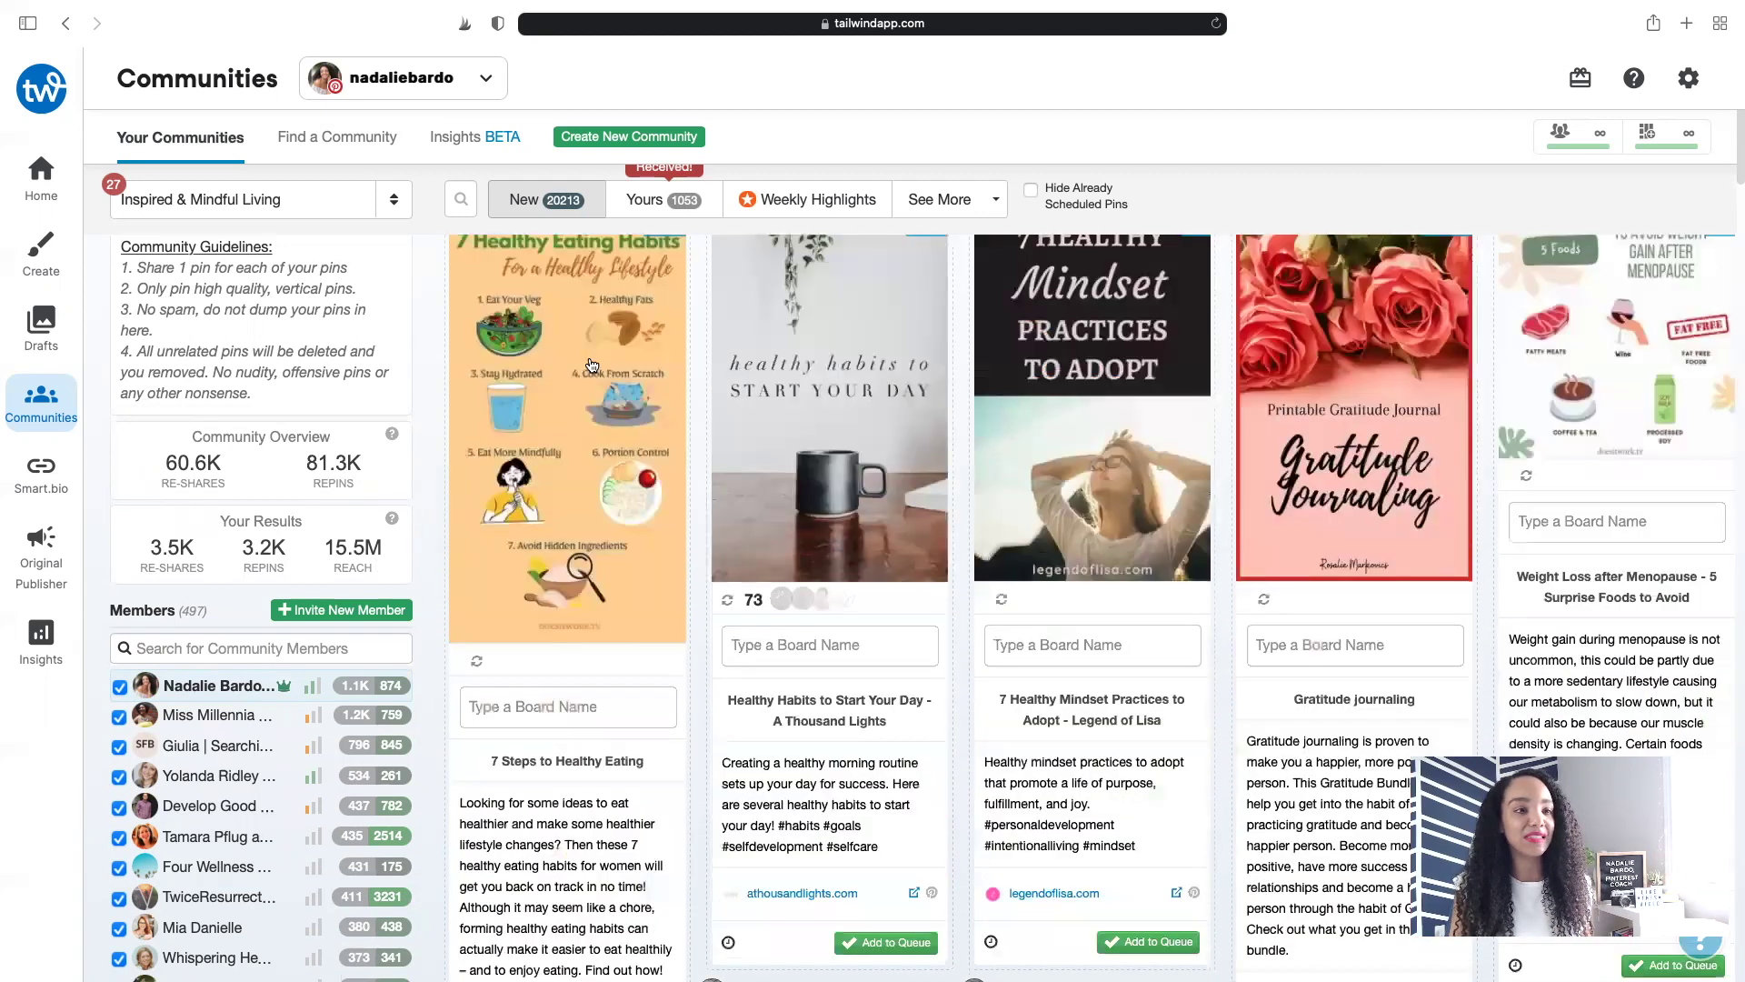
pyautogui.scroll(-6, 591, 363)
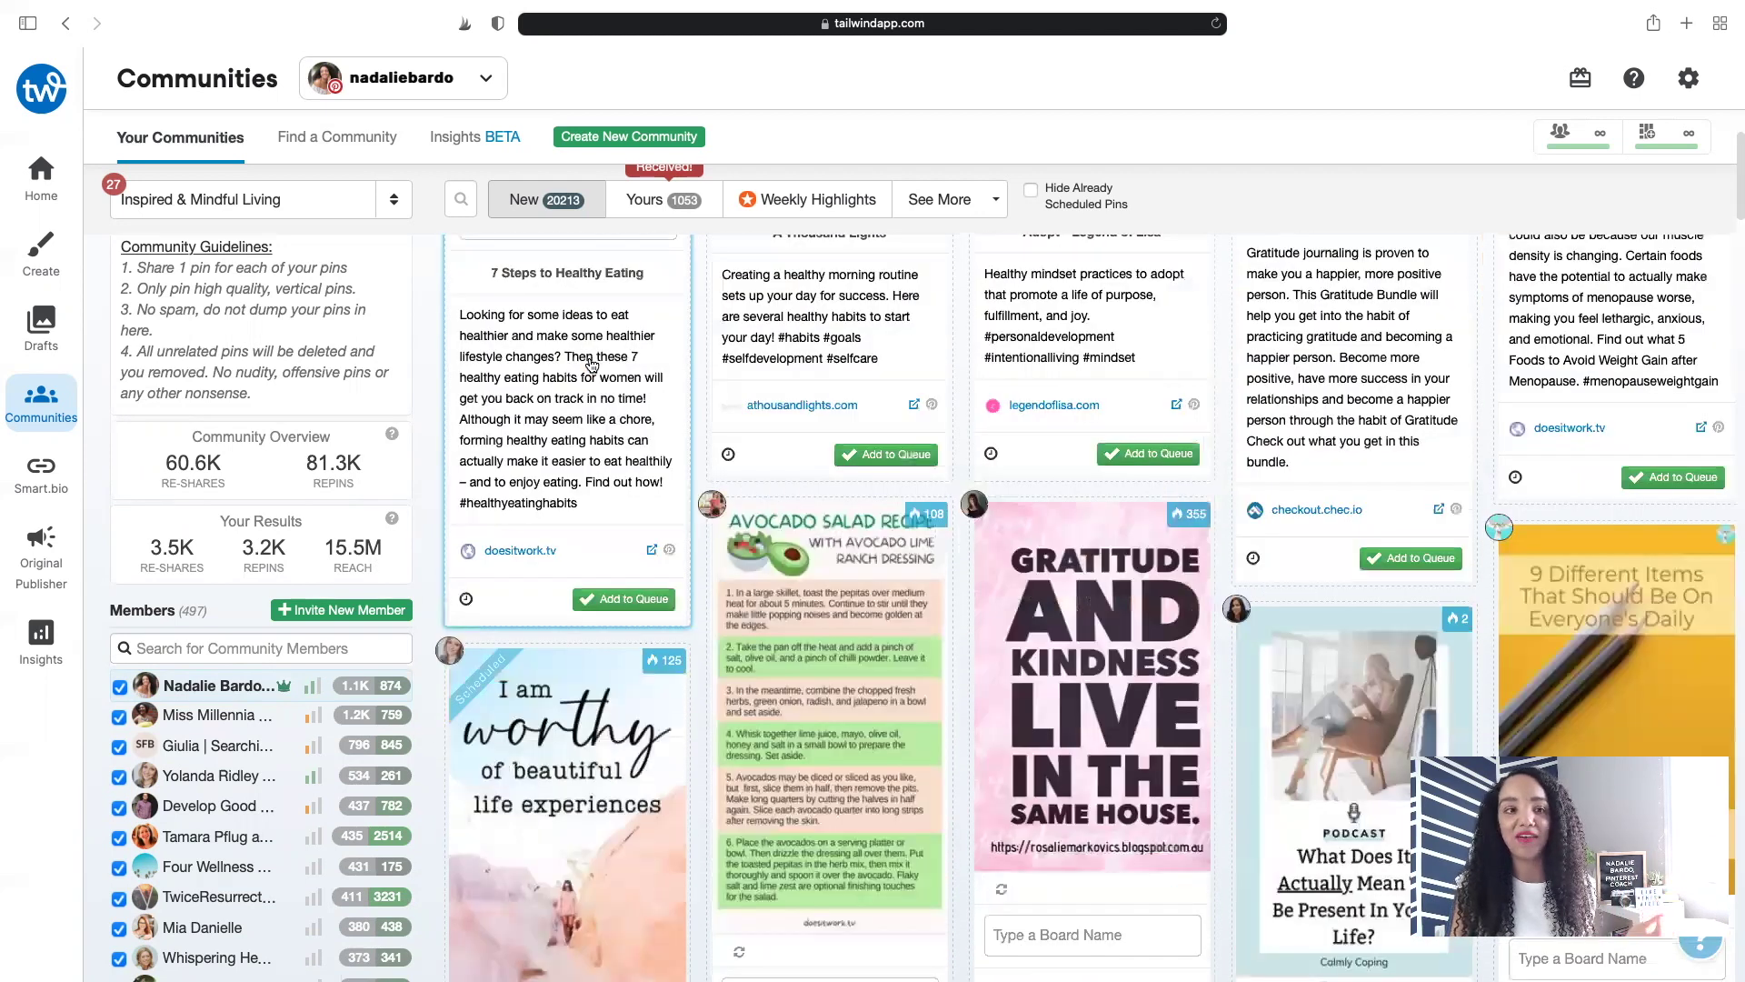
pyautogui.scroll(-8, 591, 364)
pyautogui.scroll(-7, 589, 364)
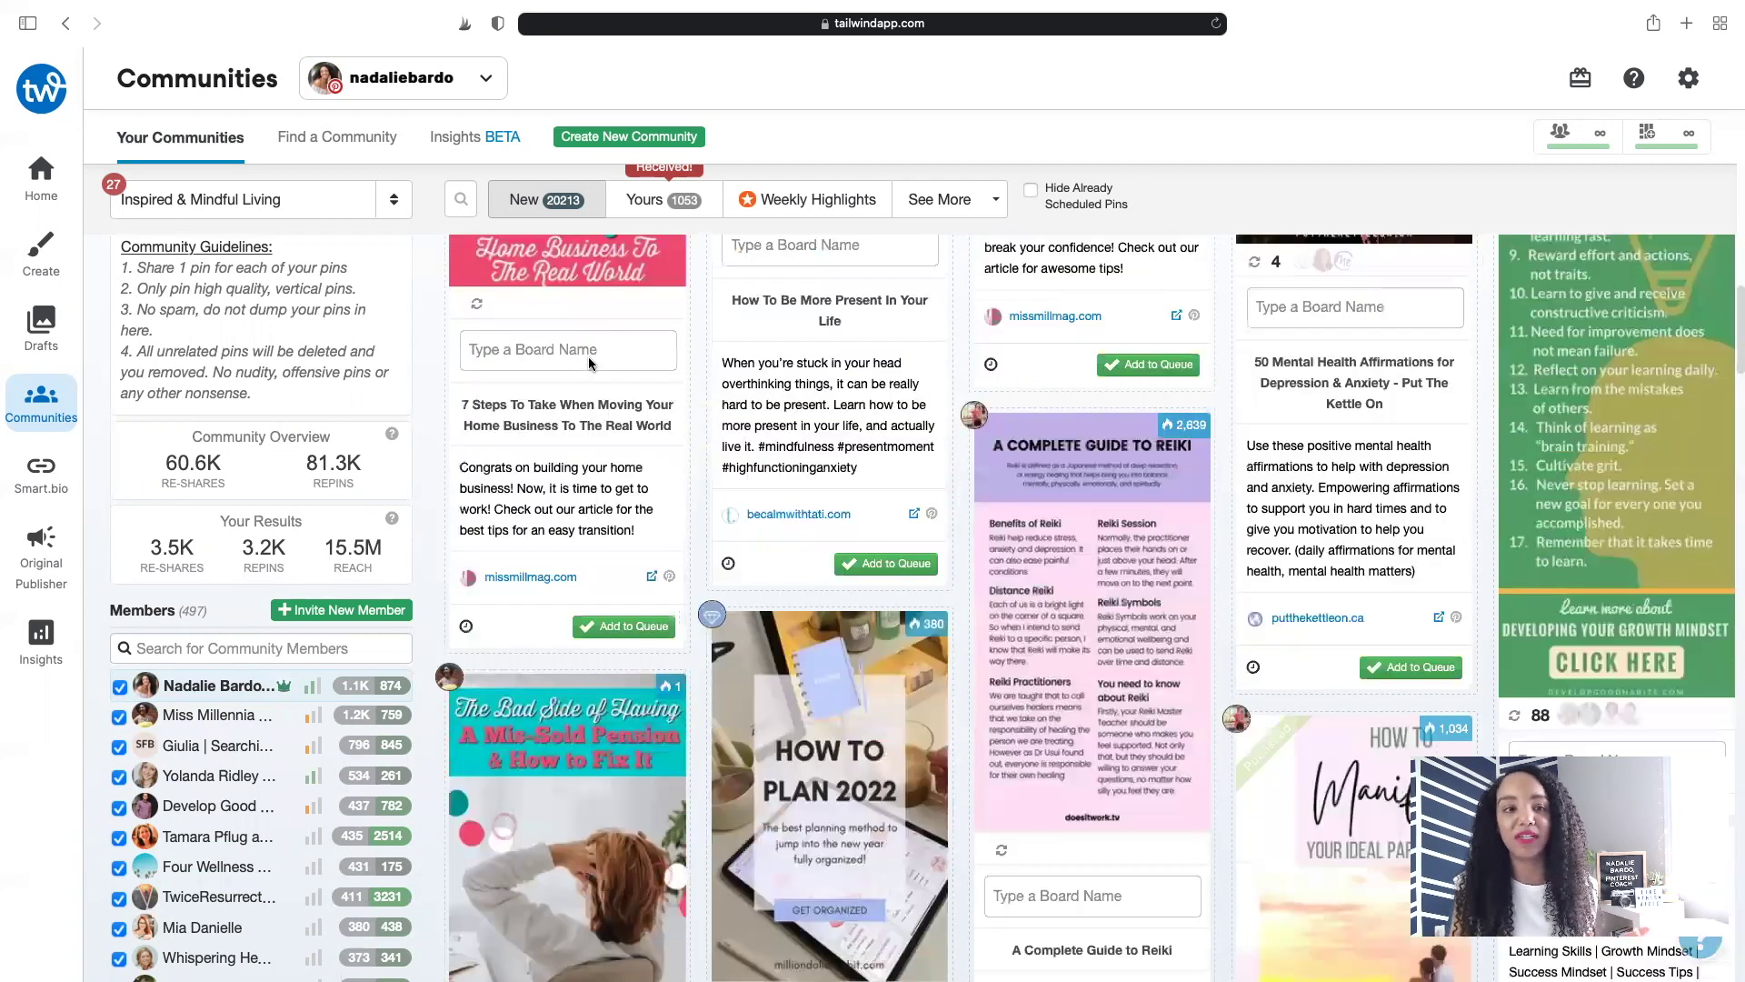
pyautogui.scroll(-7, 591, 364)
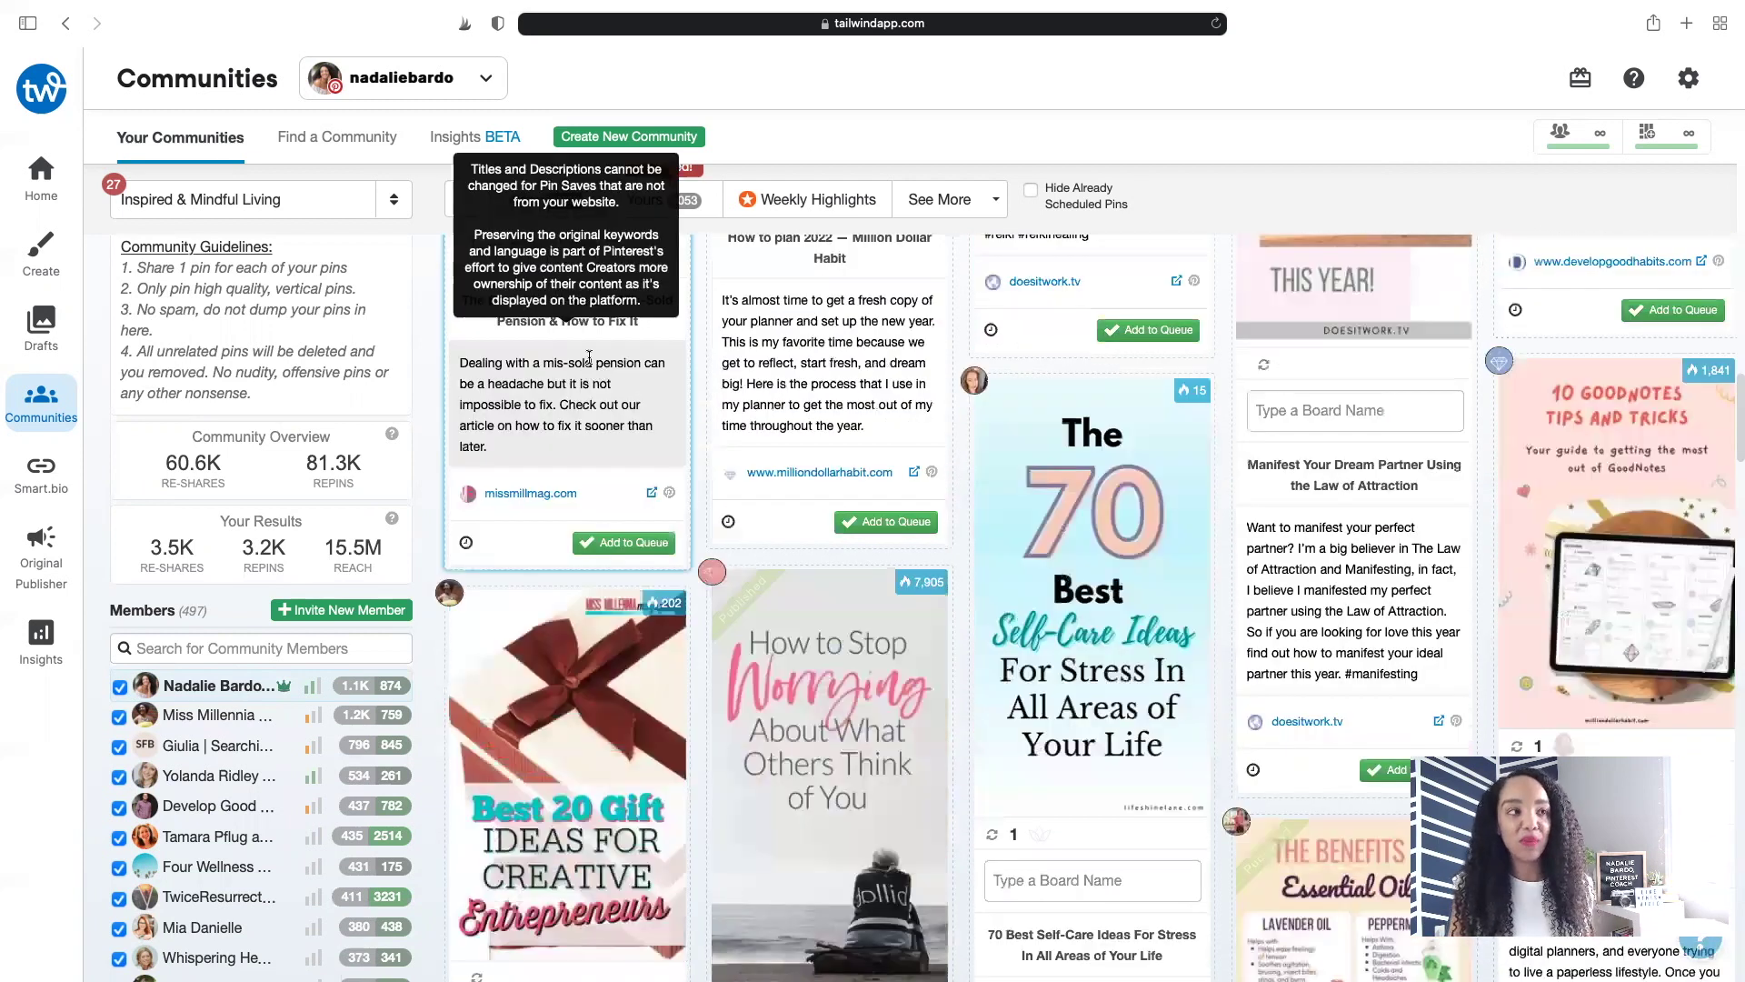
pyautogui.scroll(4, 589, 358)
pyautogui.scroll(8, 589, 358)
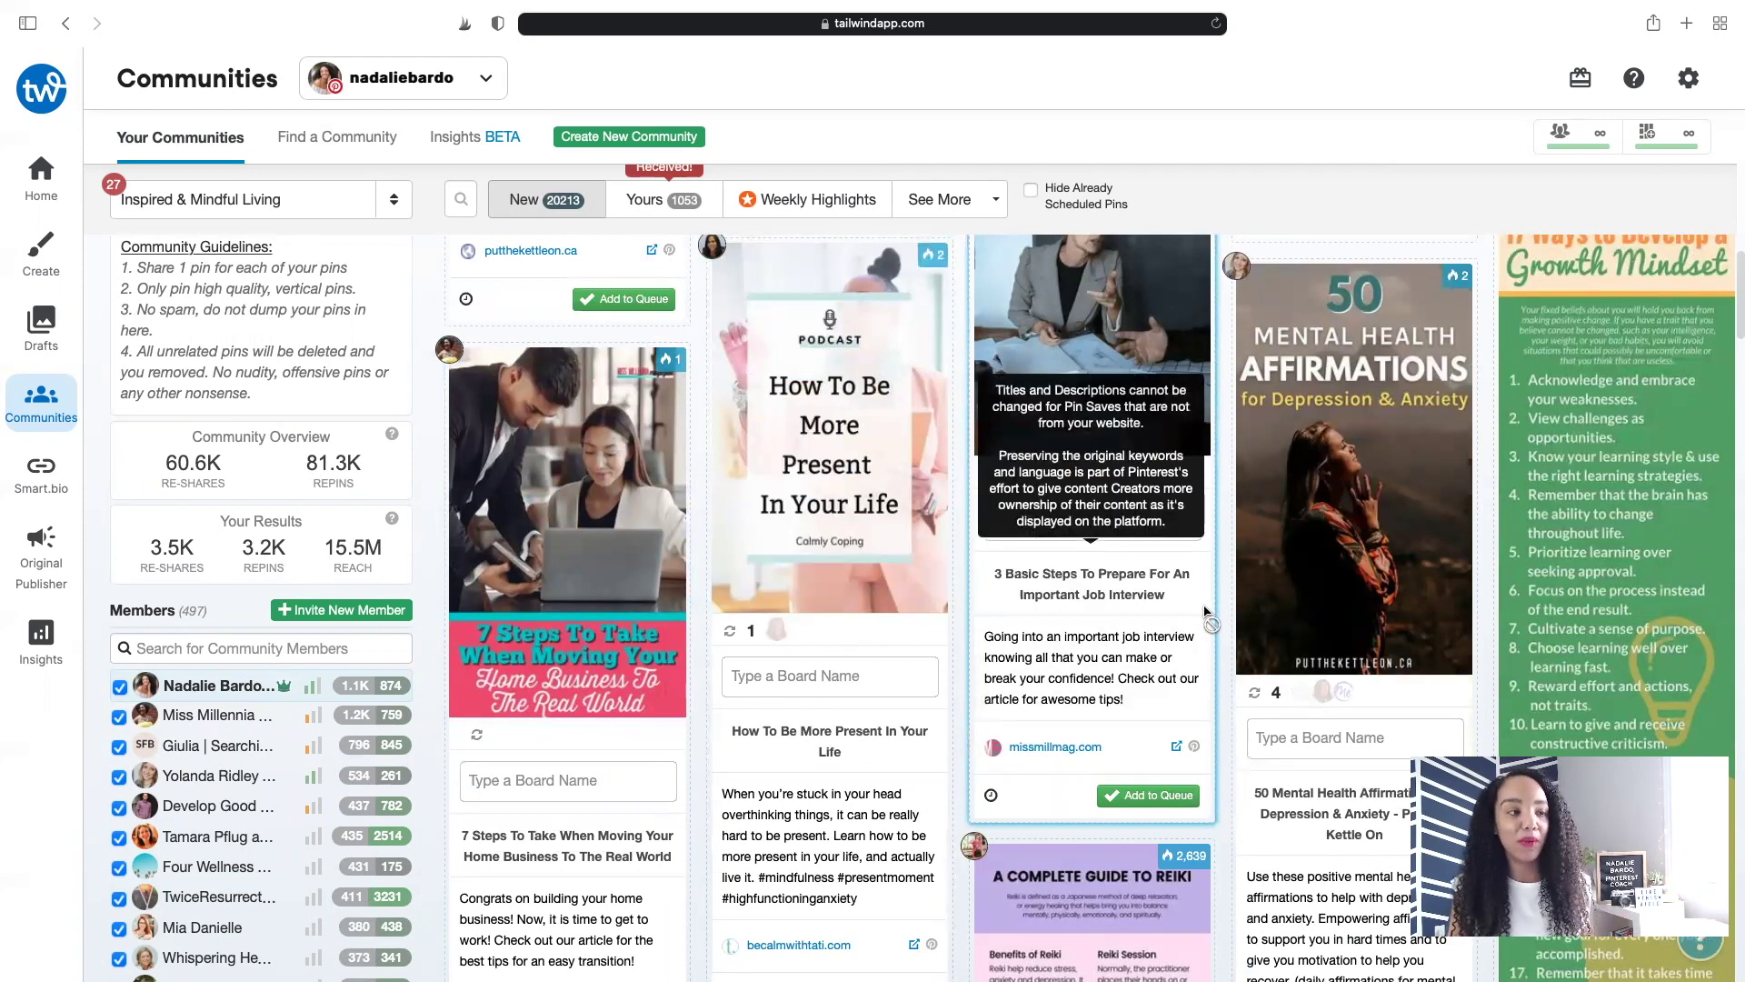
pyautogui.scroll(-8, 1208, 612)
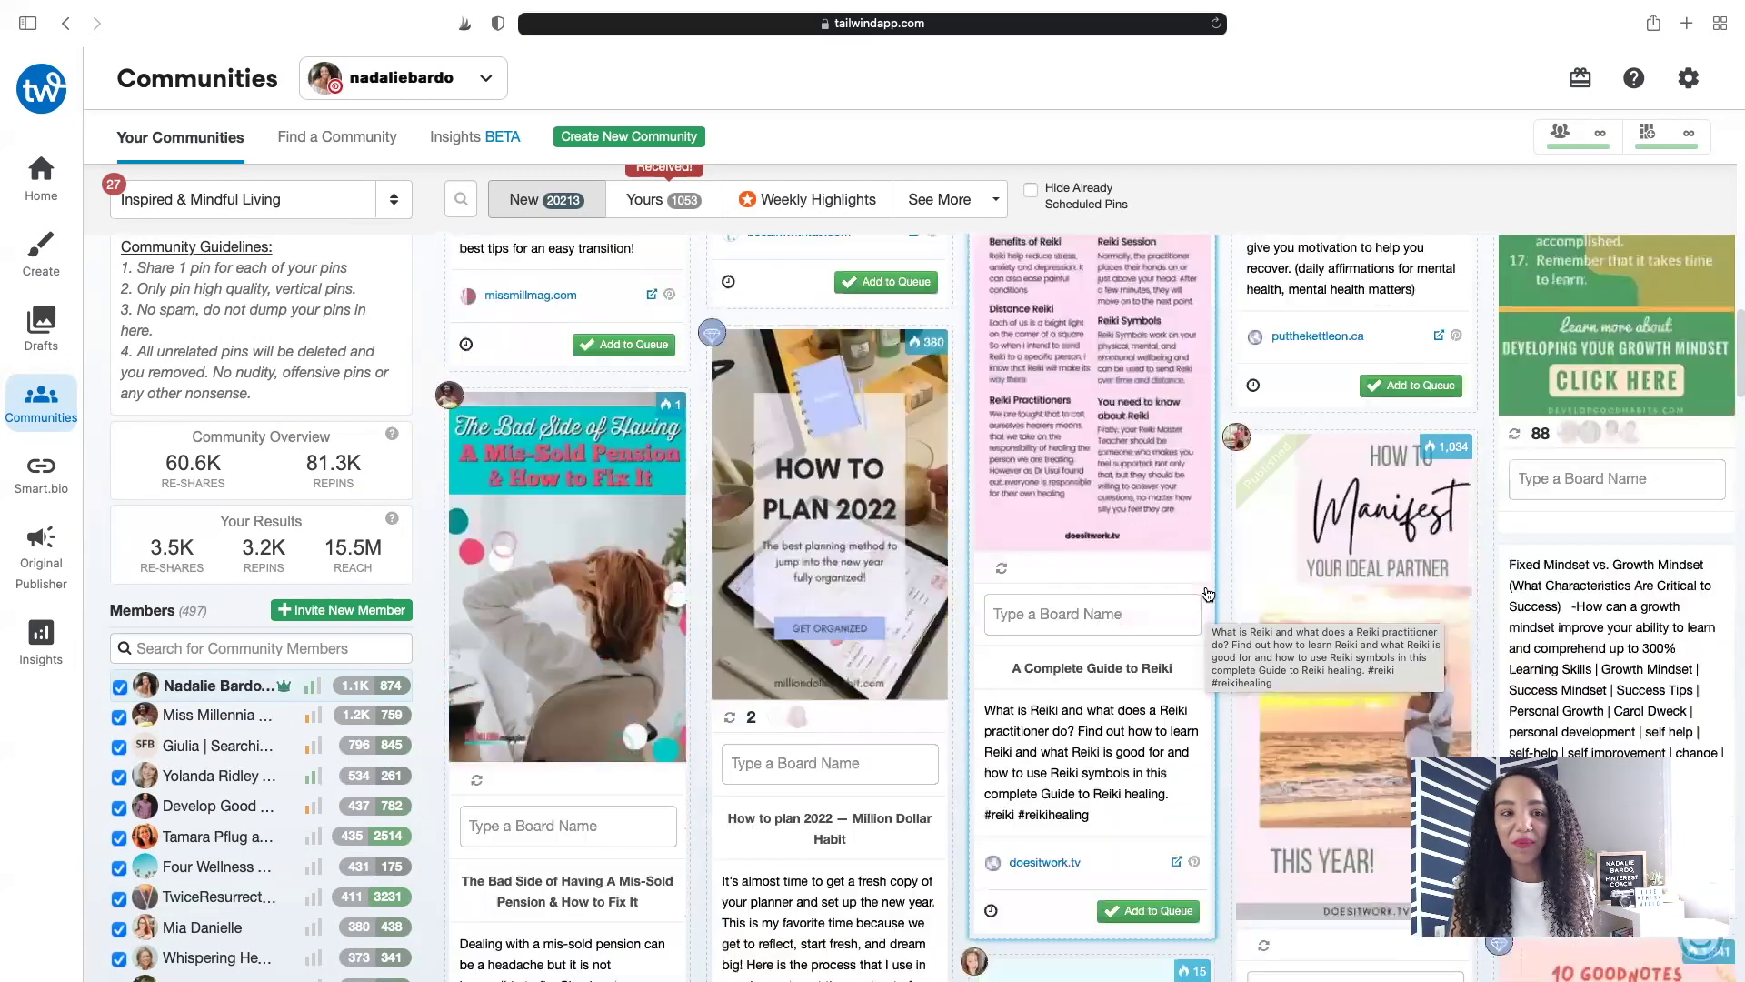
pyautogui.scroll(-6, 1207, 594)
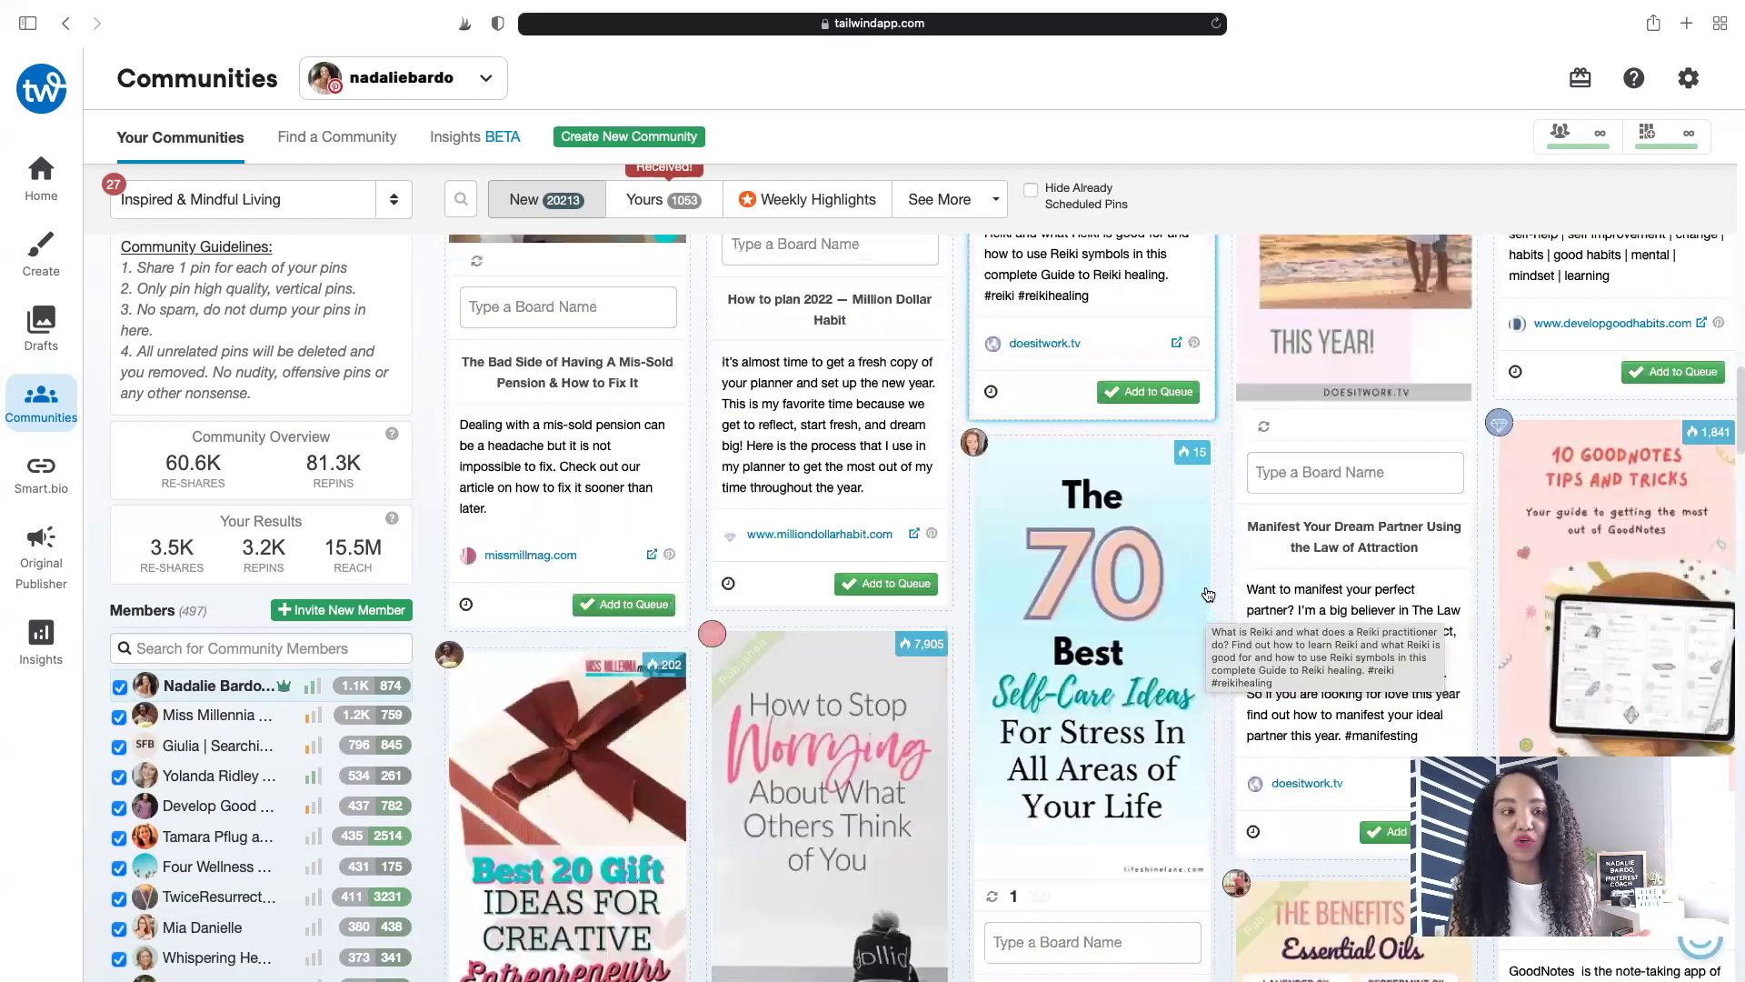
pyautogui.scroll(-5, 1207, 594)
pyautogui.scroll(3, 1208, 591)
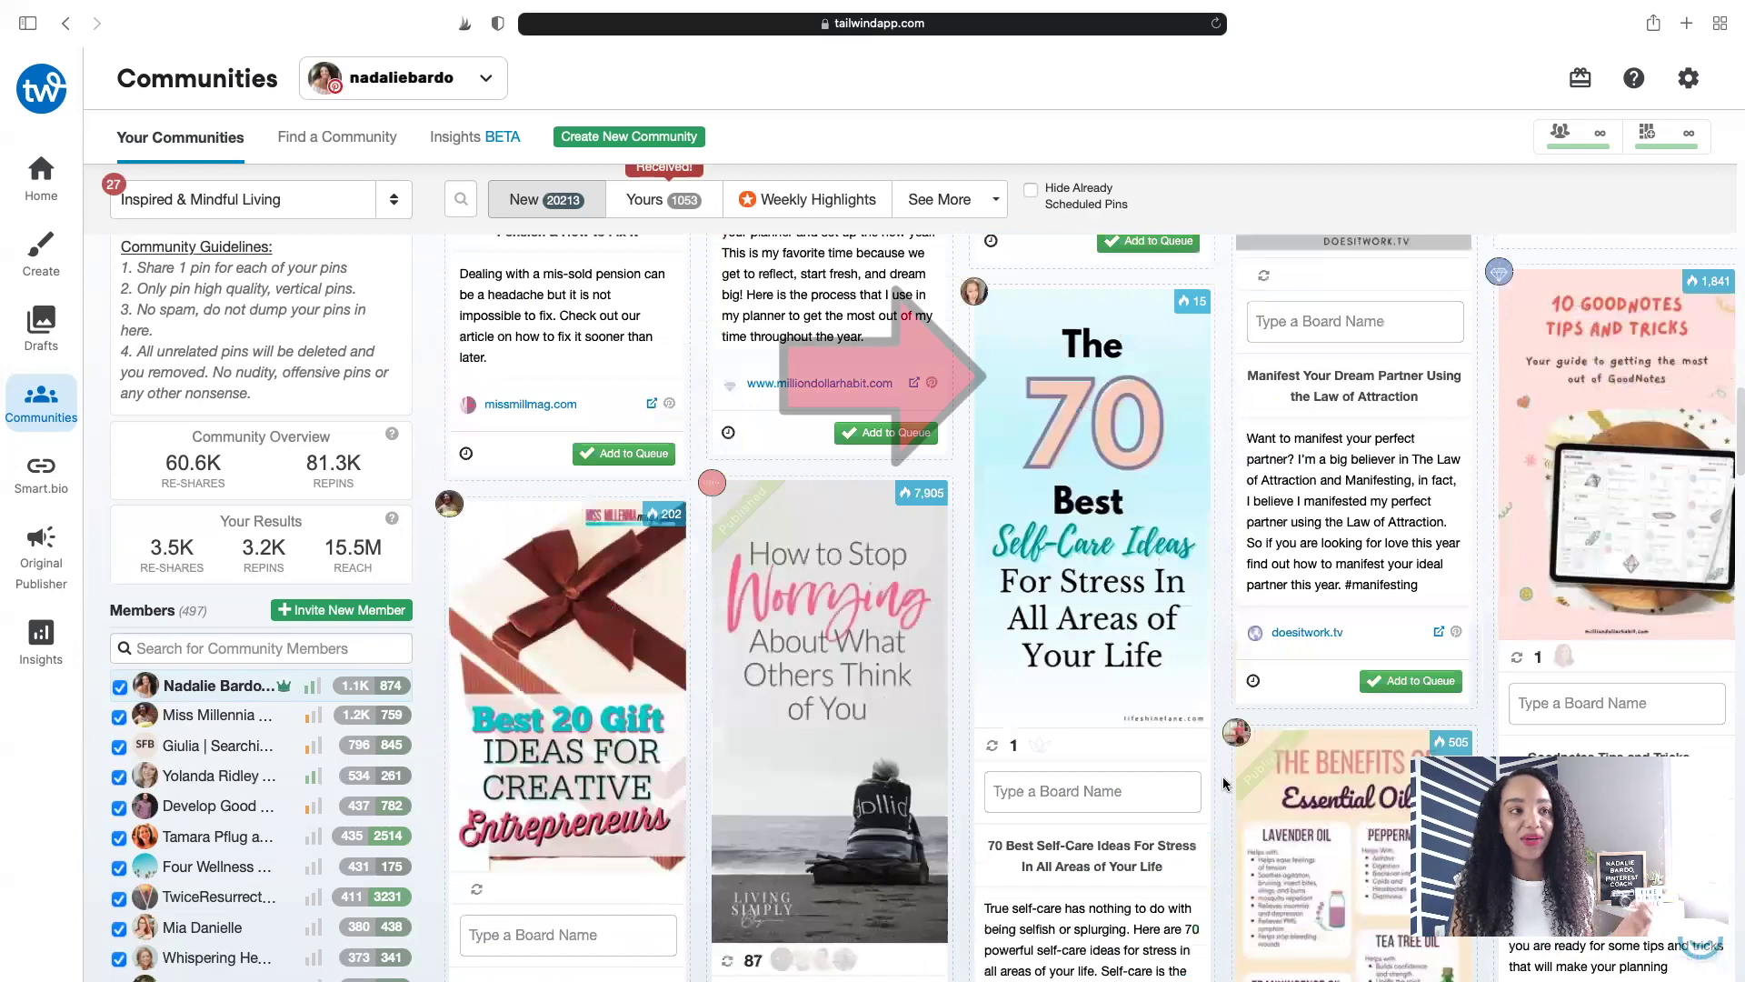
pyautogui.scroll(-3, 1224, 783)
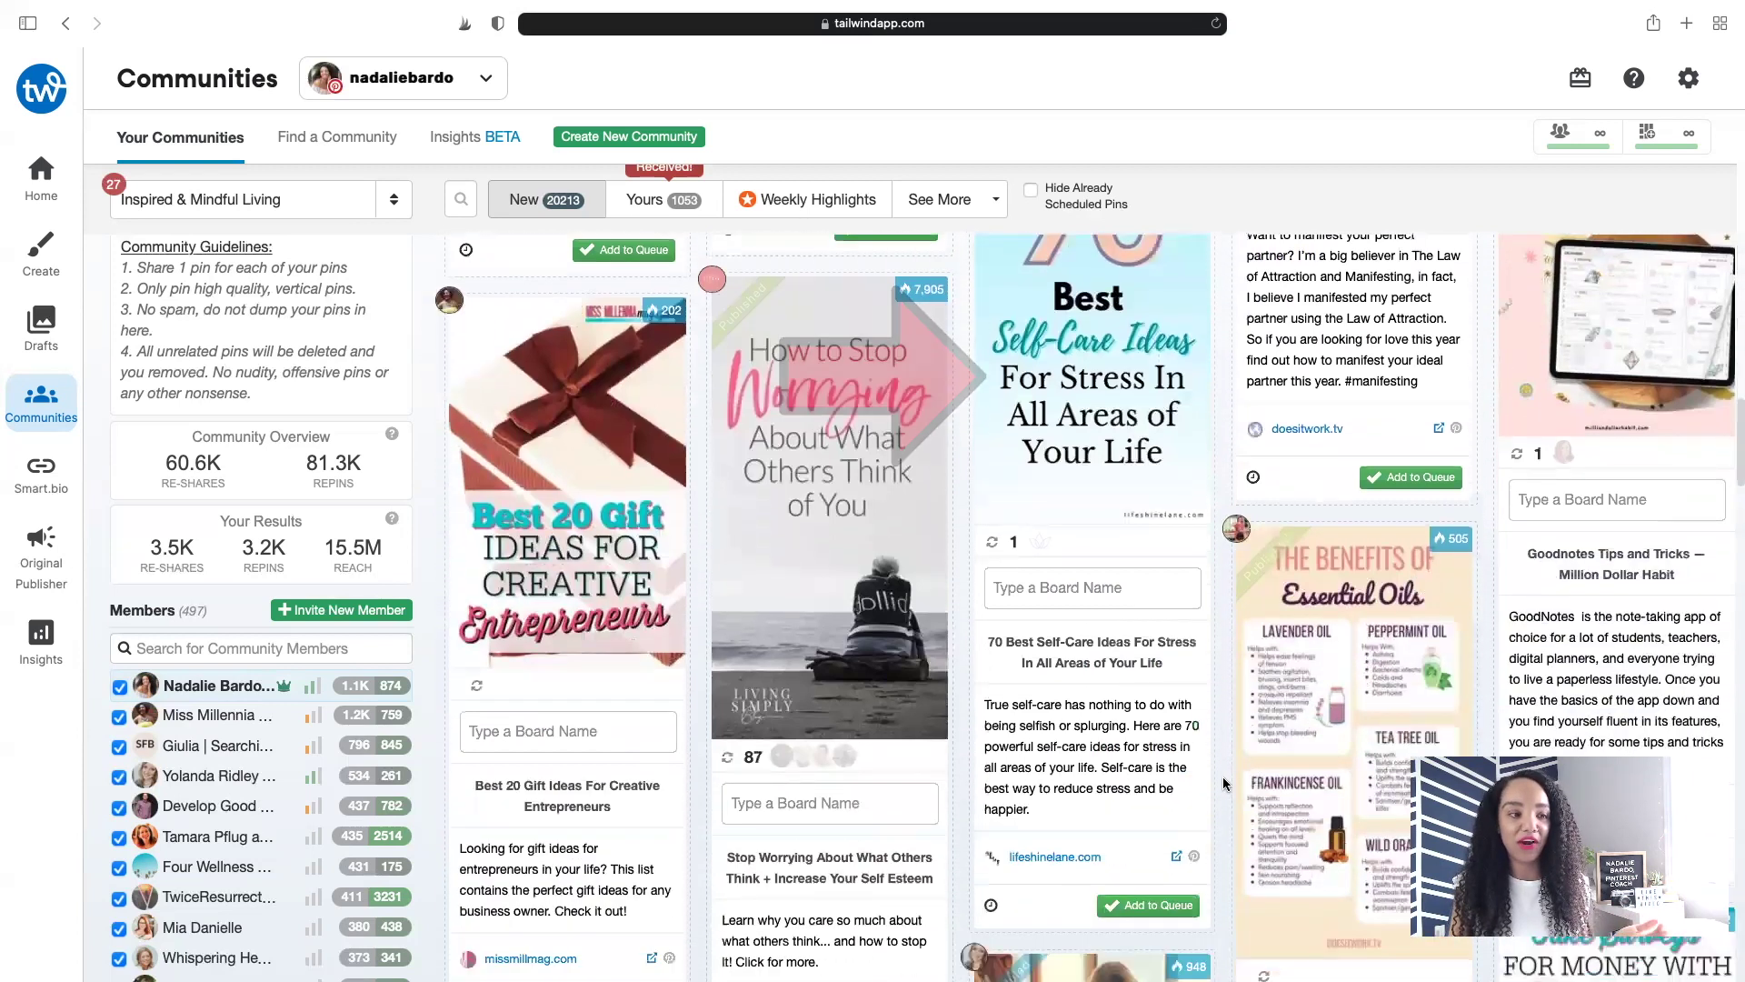
pyautogui.moveTo(1106, 605)
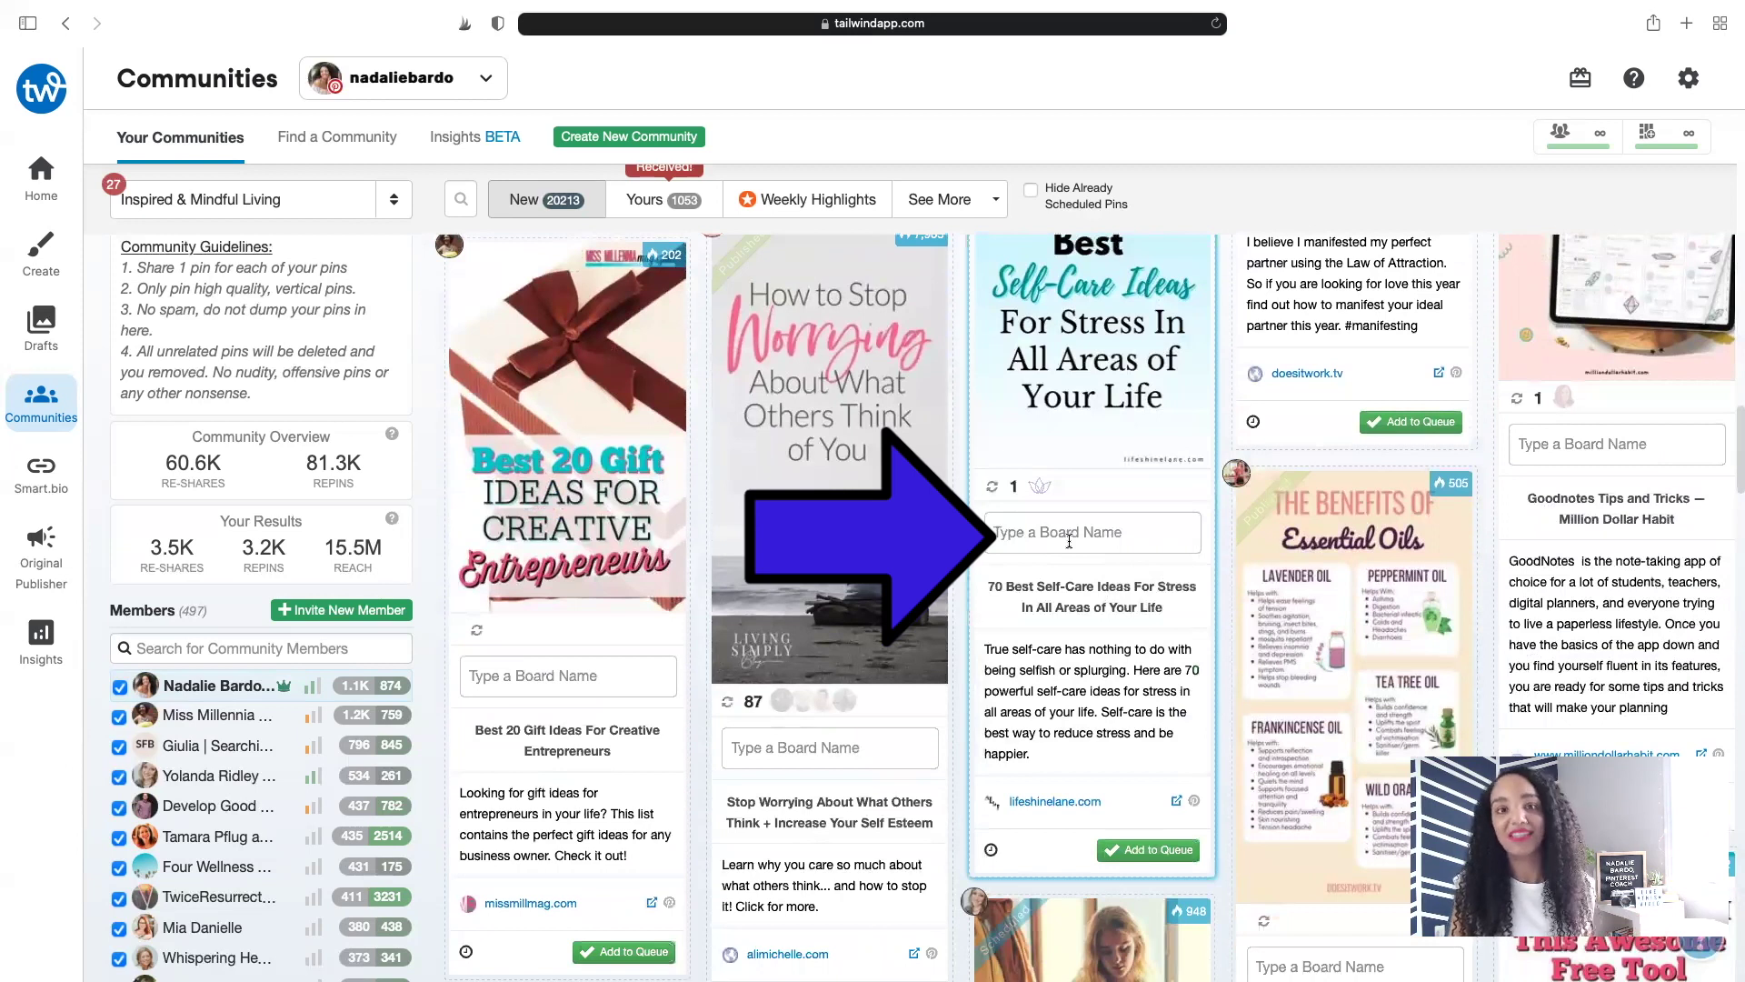
pyautogui.click(1069, 536)
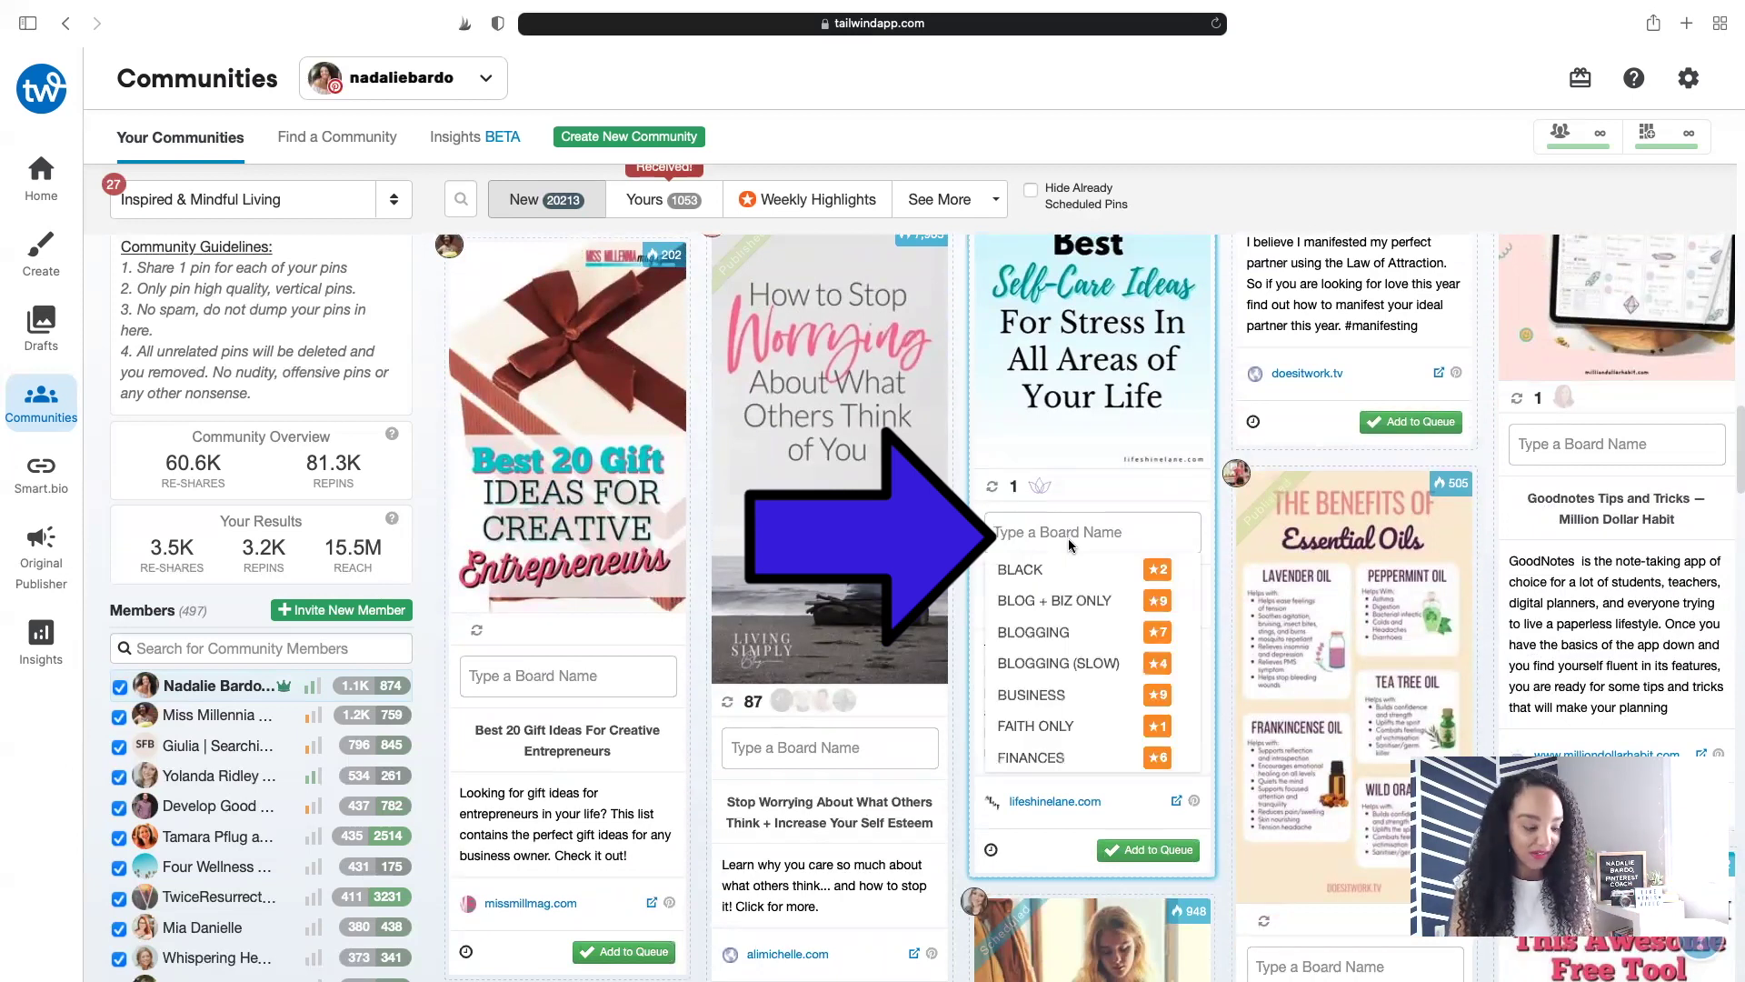
pyautogui.write('your self')
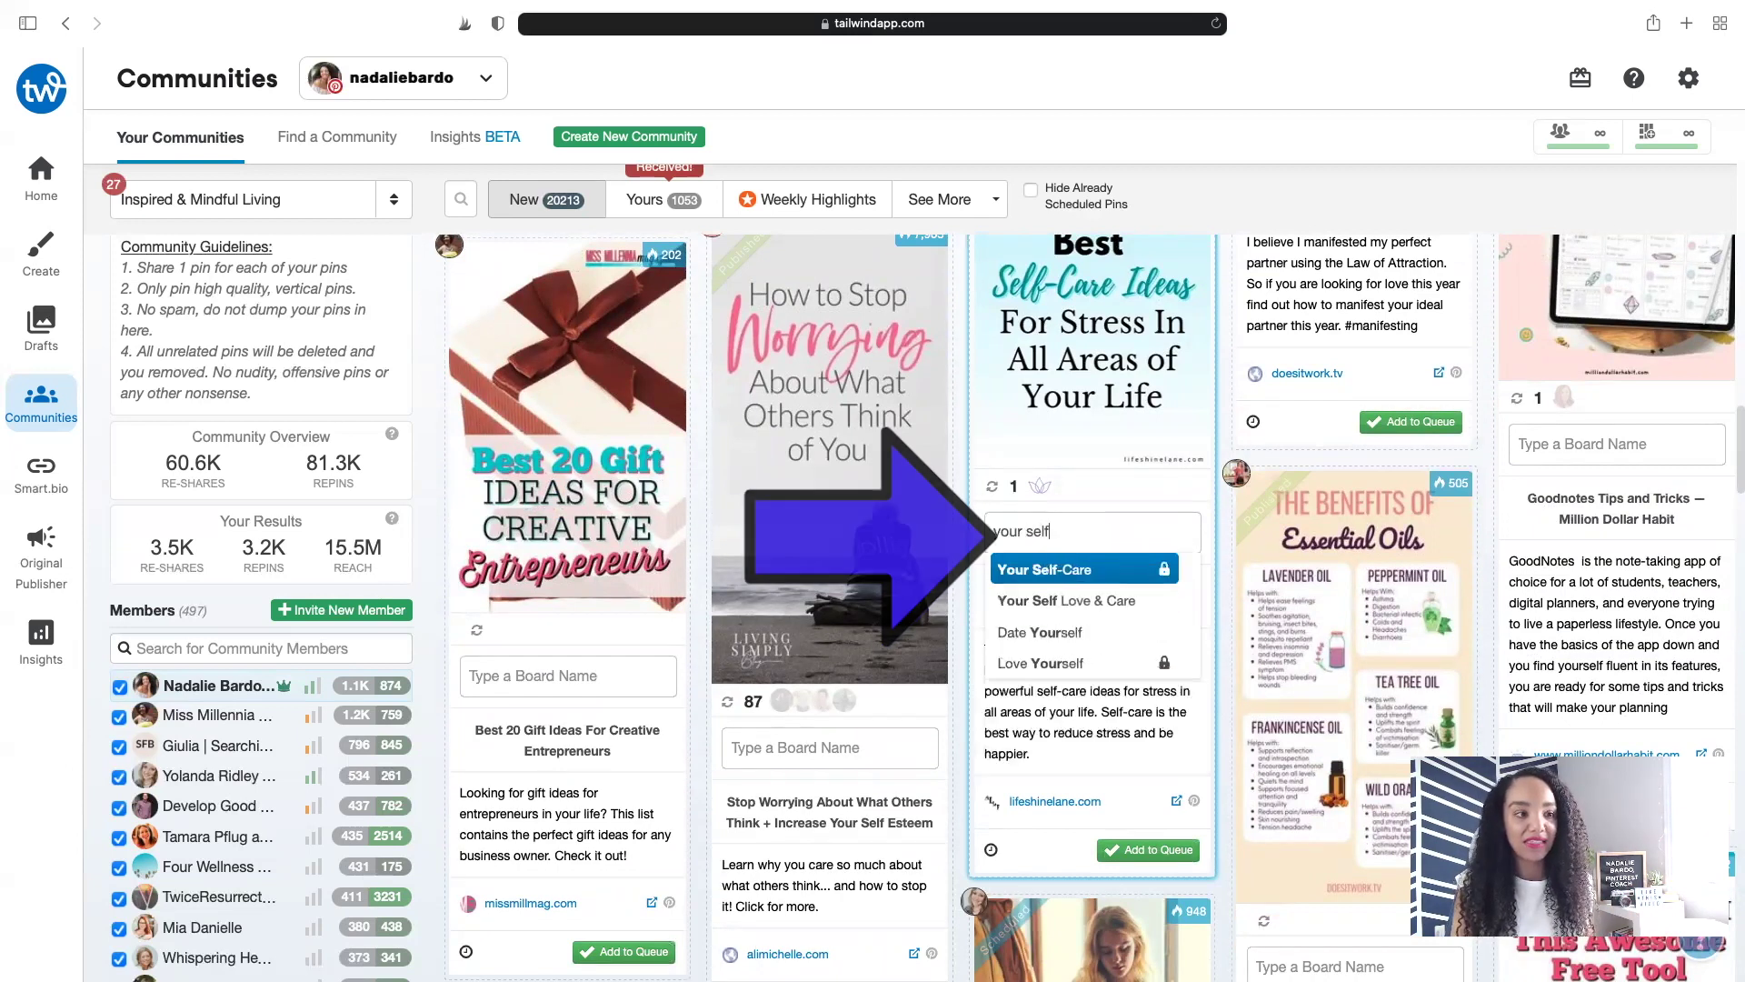
pyautogui.click(1080, 601)
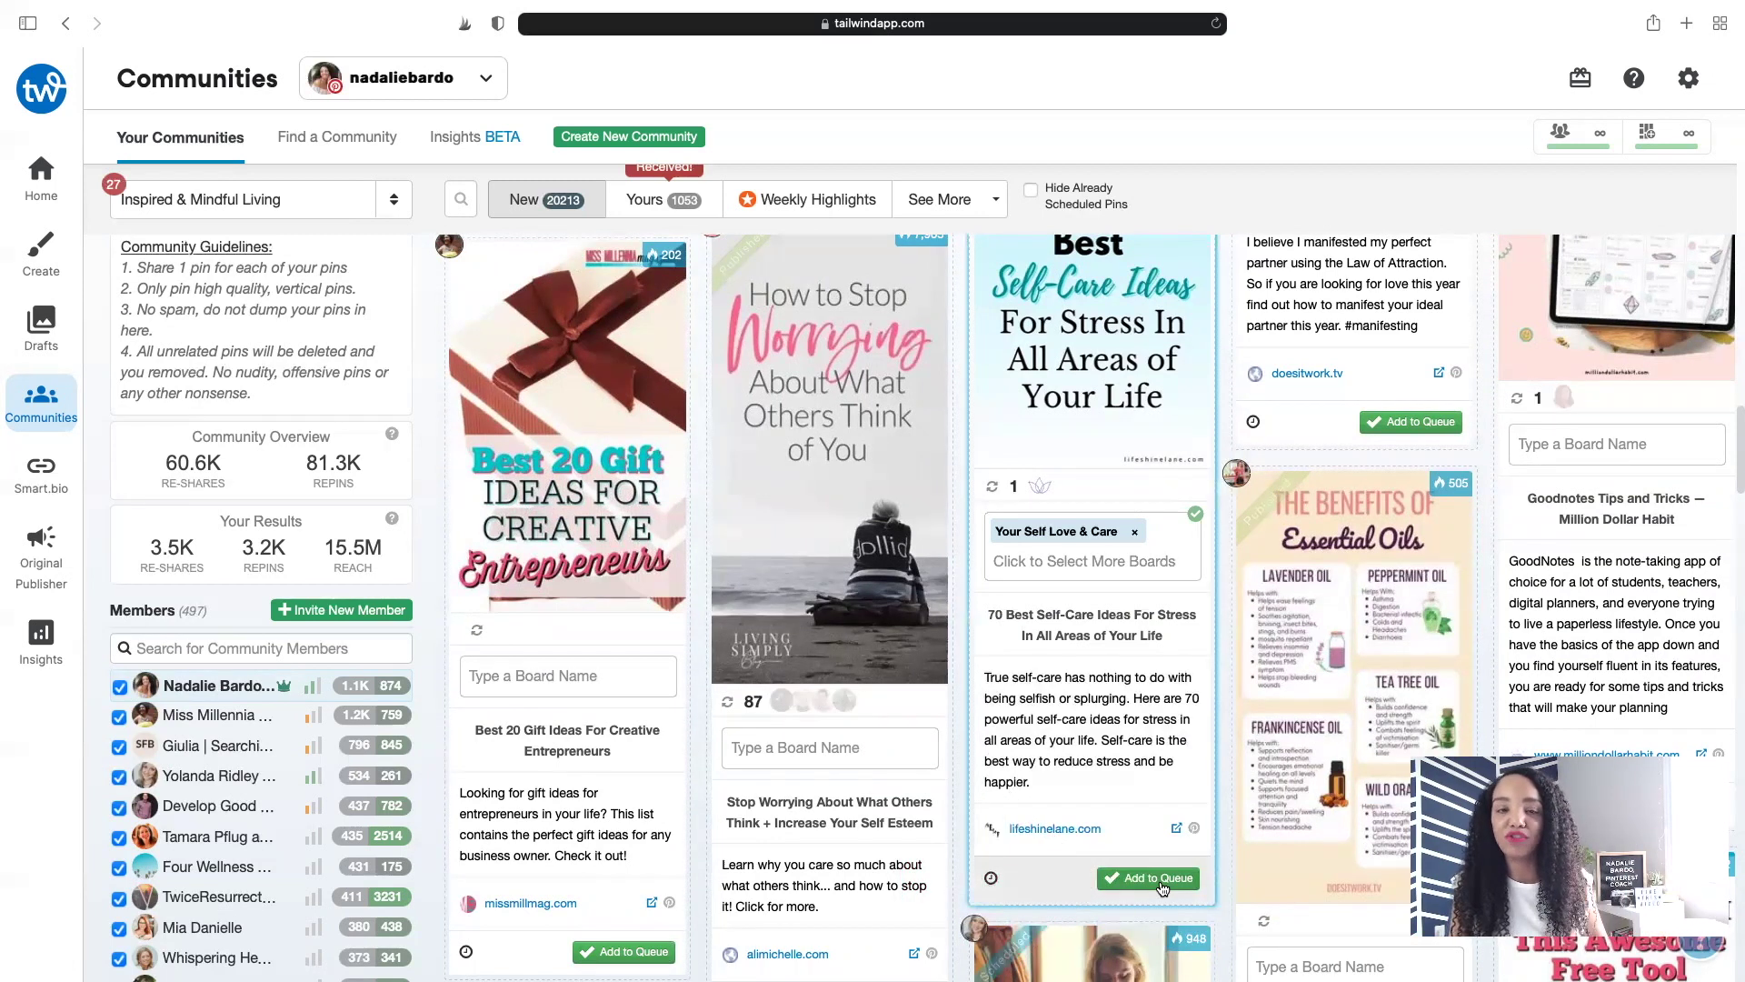
pyautogui.click(1160, 878)
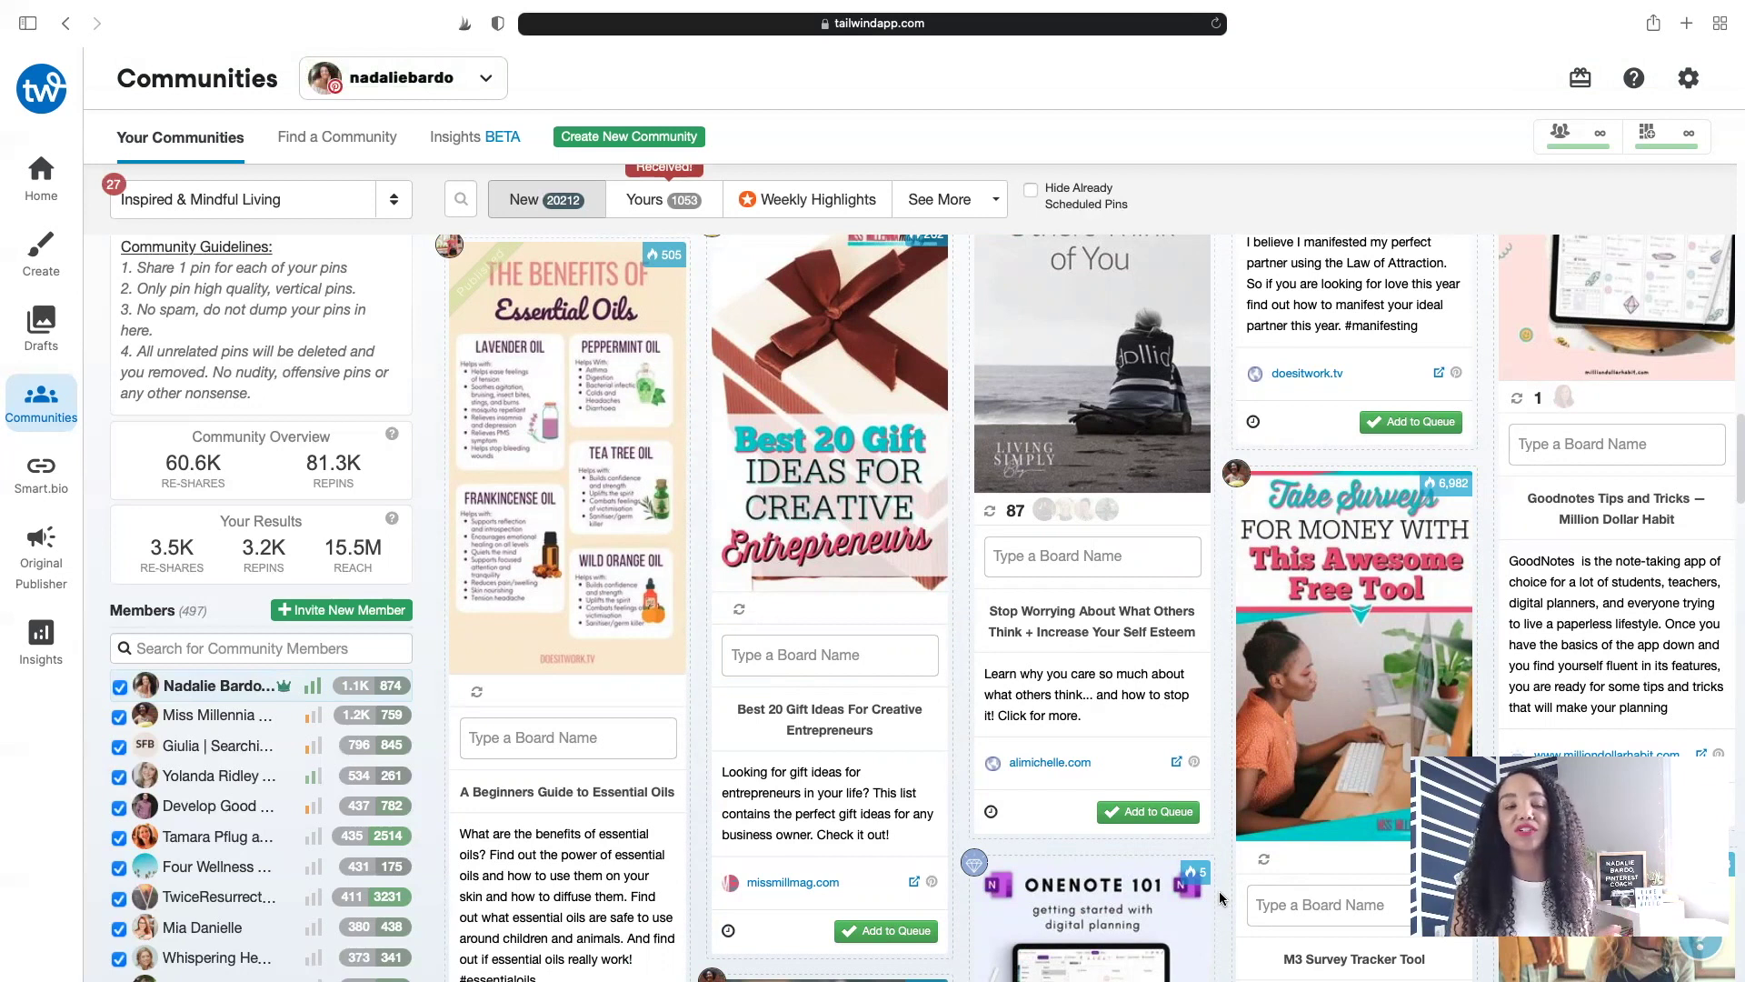
pyautogui.moveTo(1203, 895)
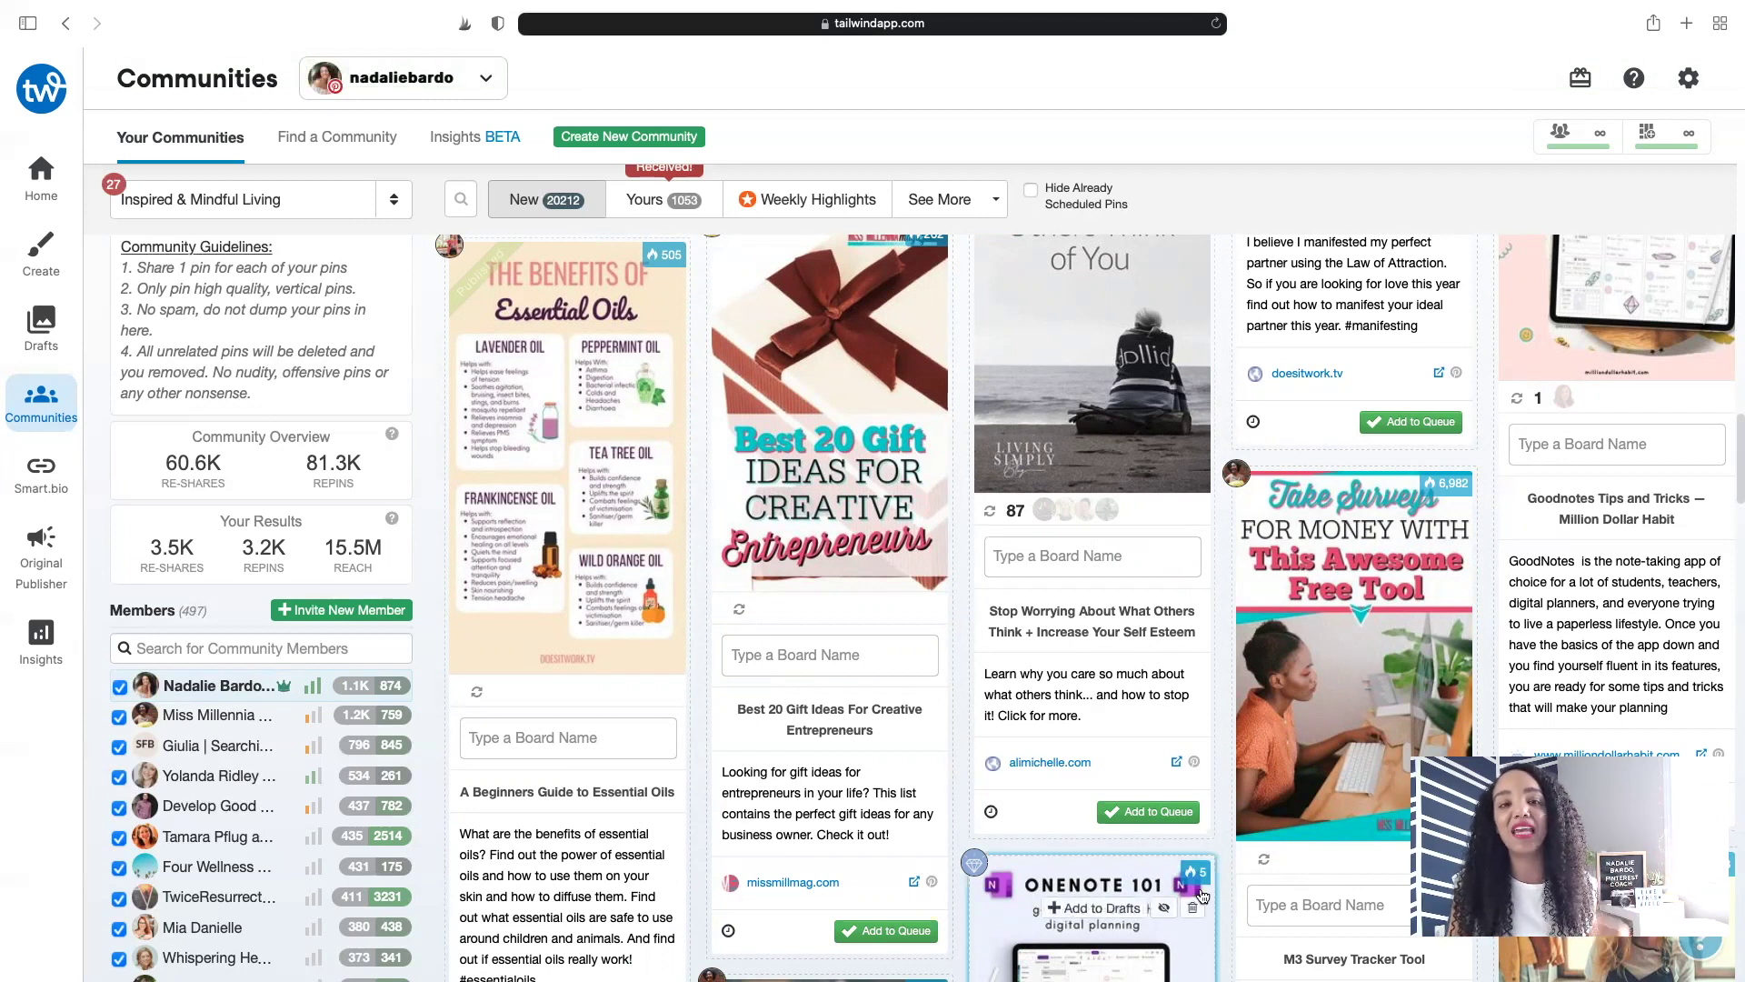
pyautogui.moveTo(979, 712)
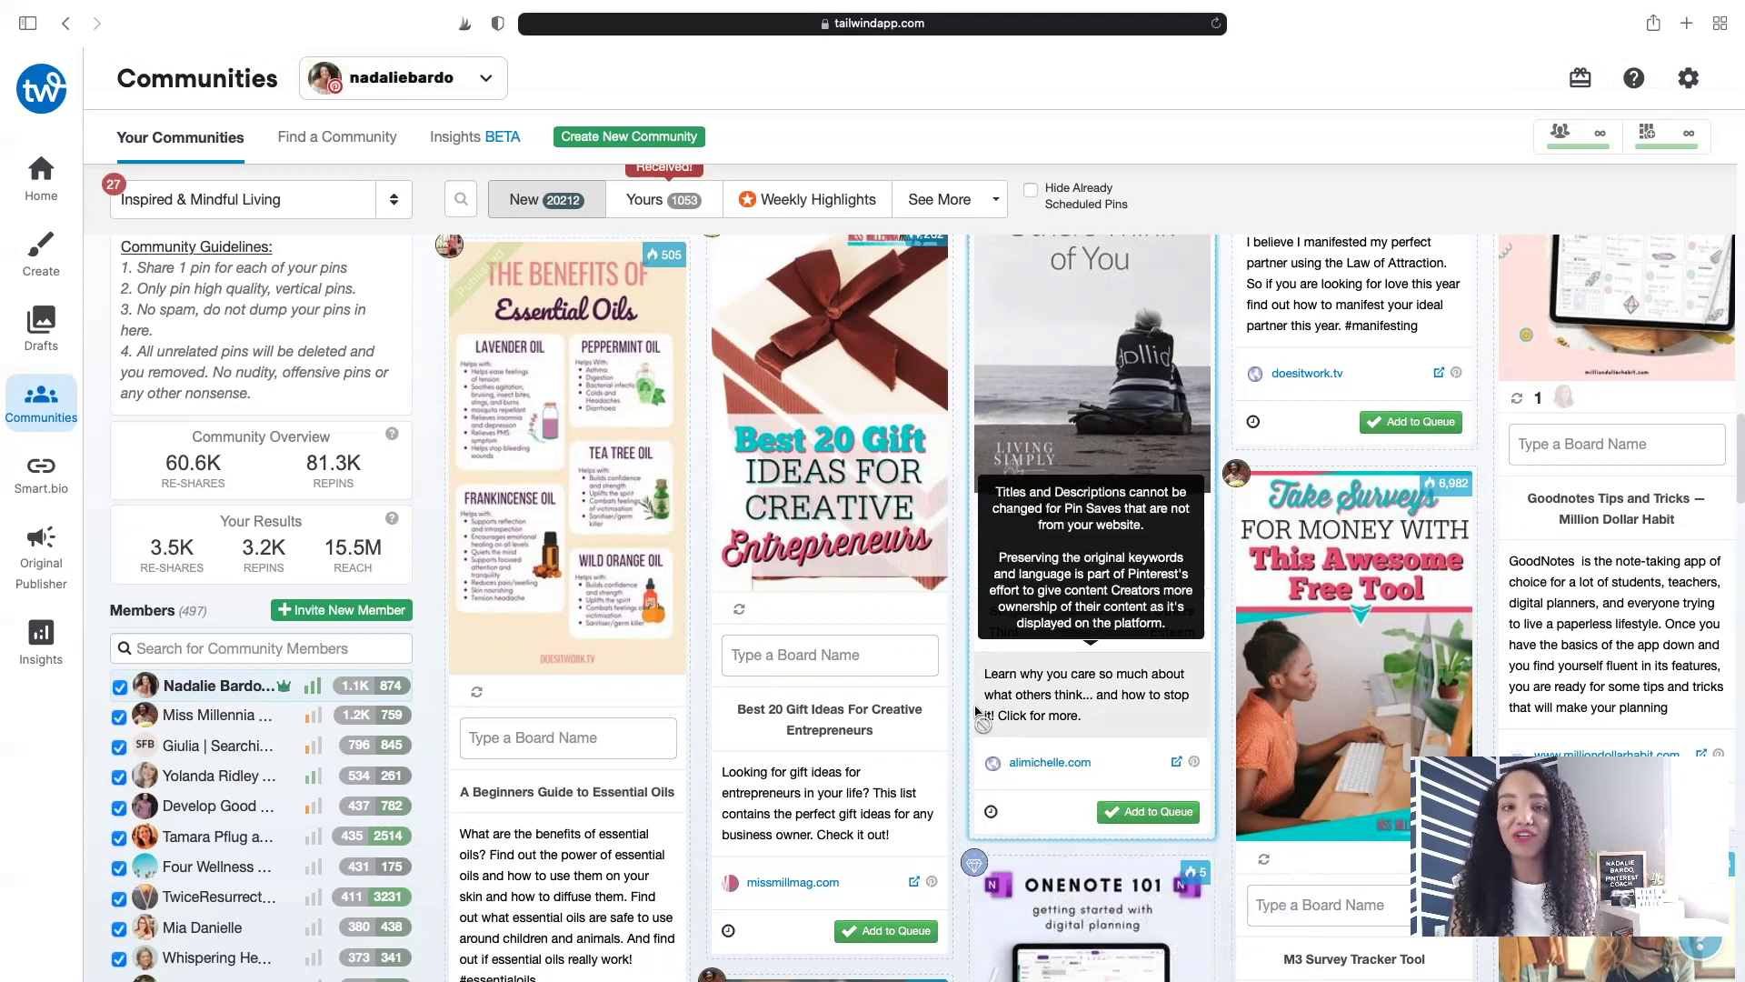
pyautogui.moveTo(459, 703)
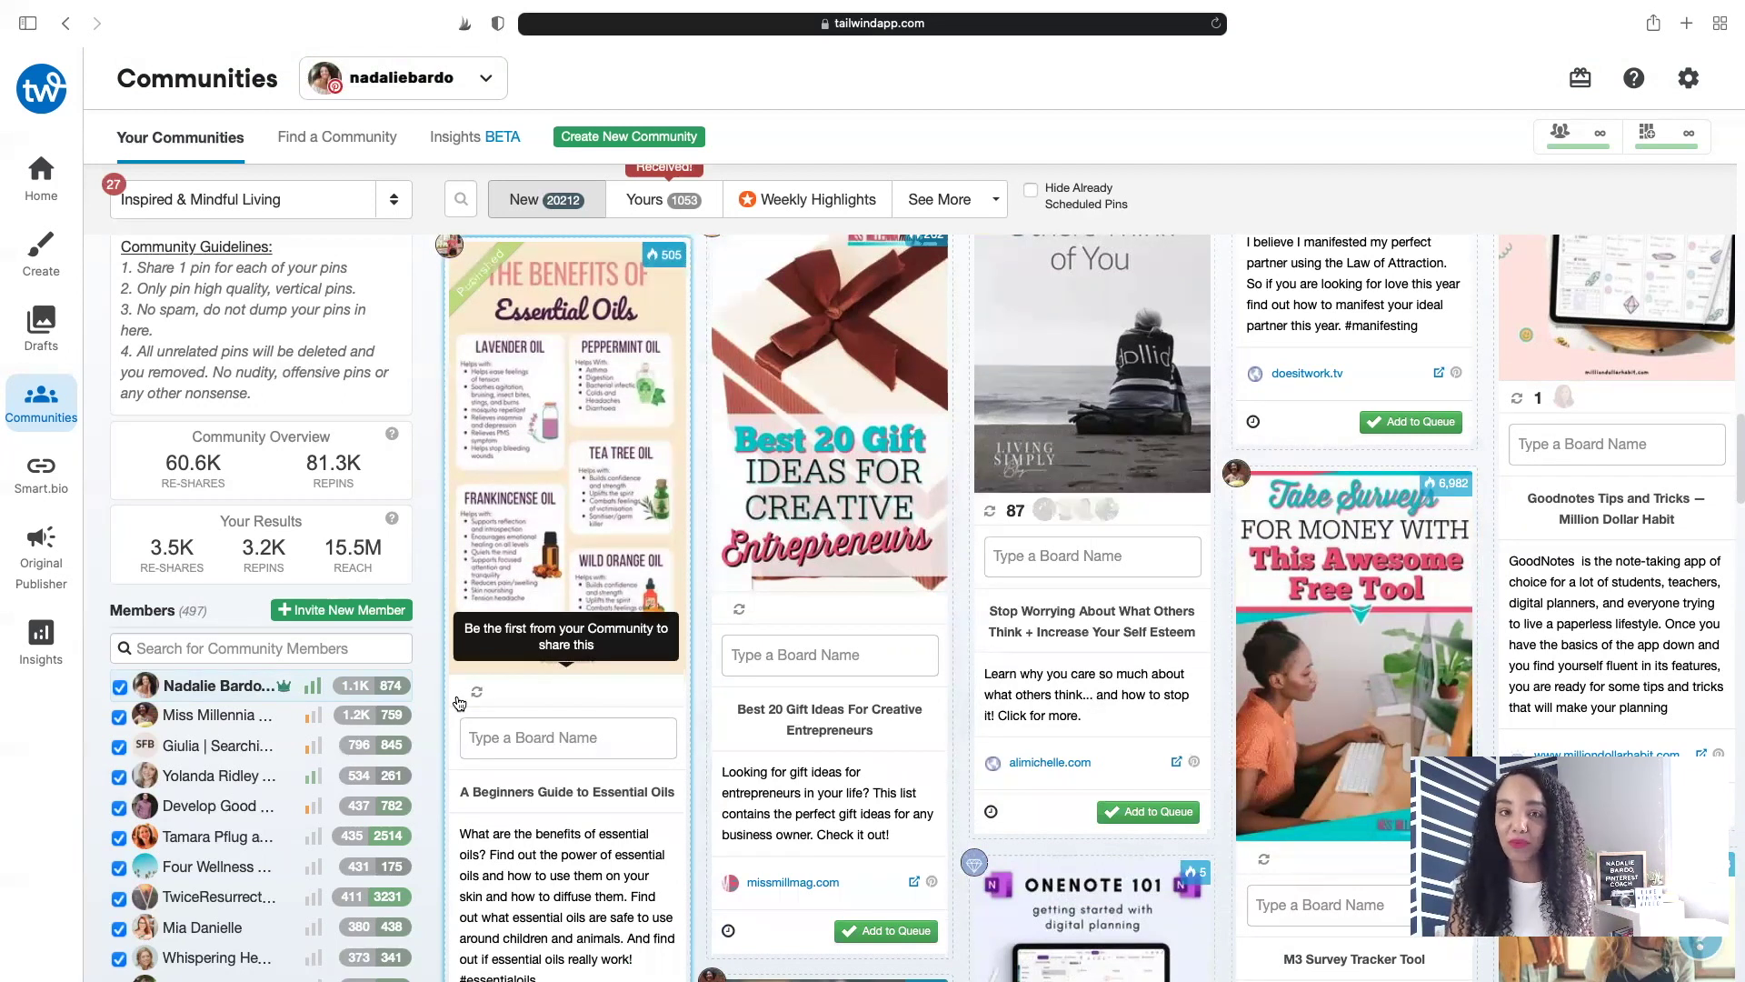
# View the top member's profile card and load their latest activity.
pyautogui.click(173, 691)
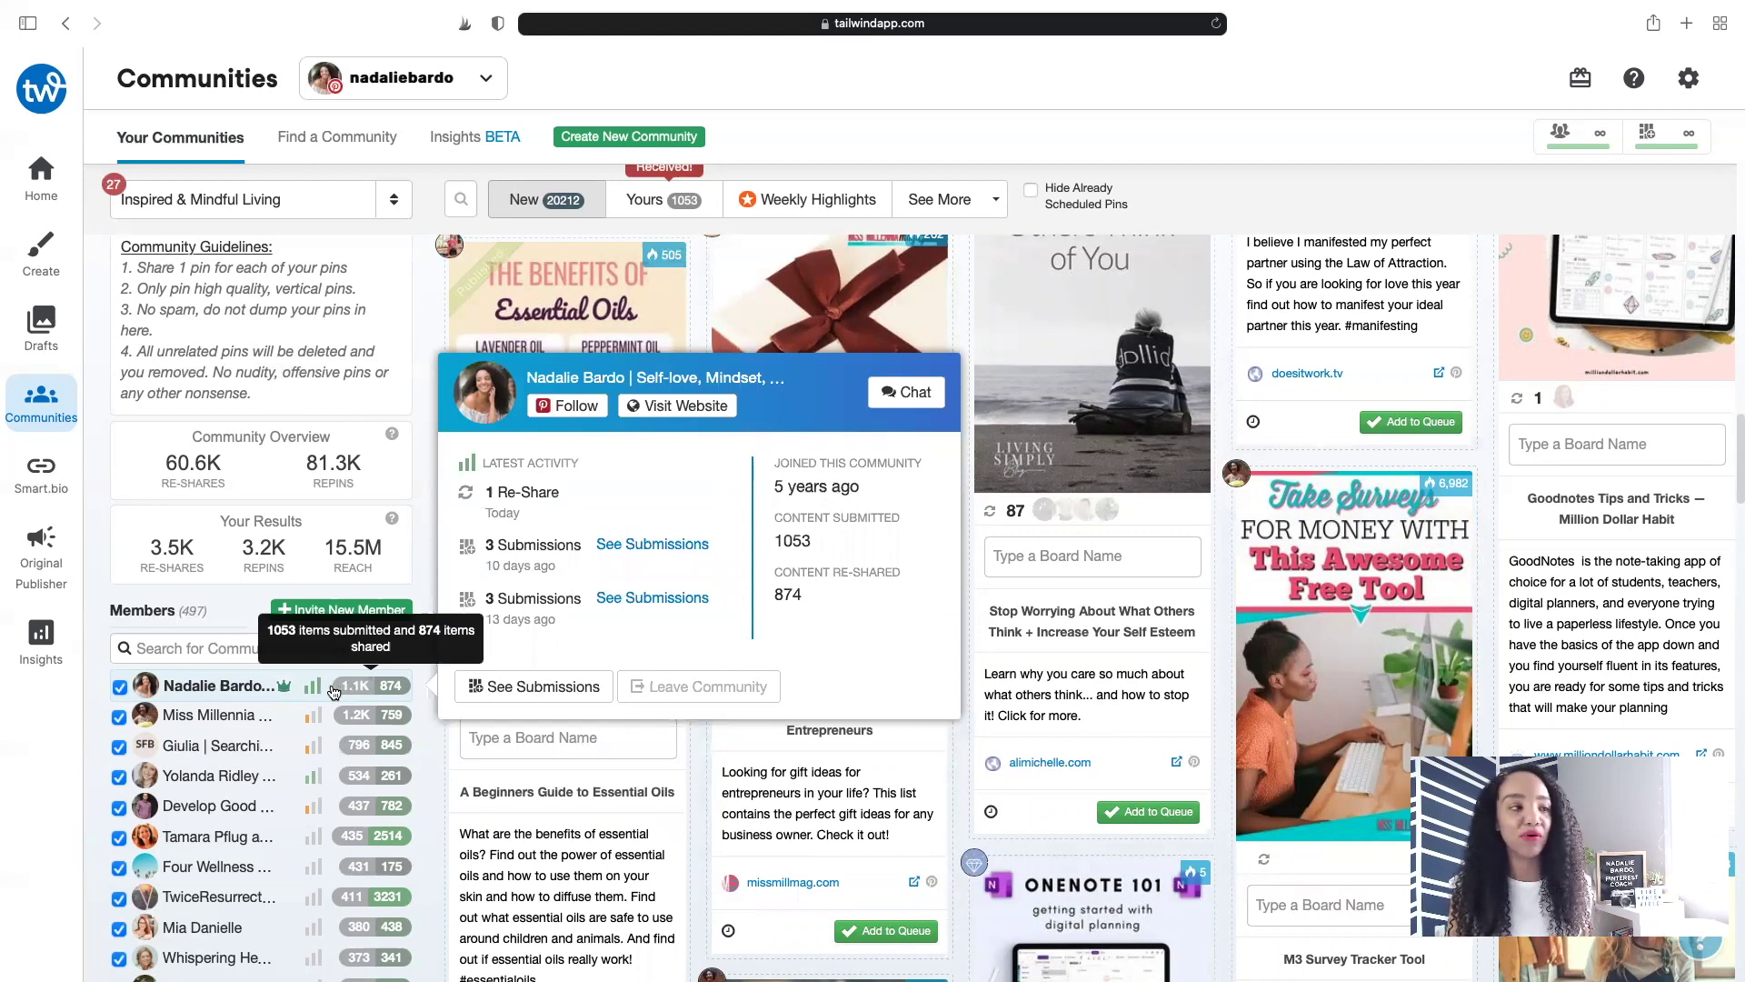
pyautogui.moveTo(318, 692)
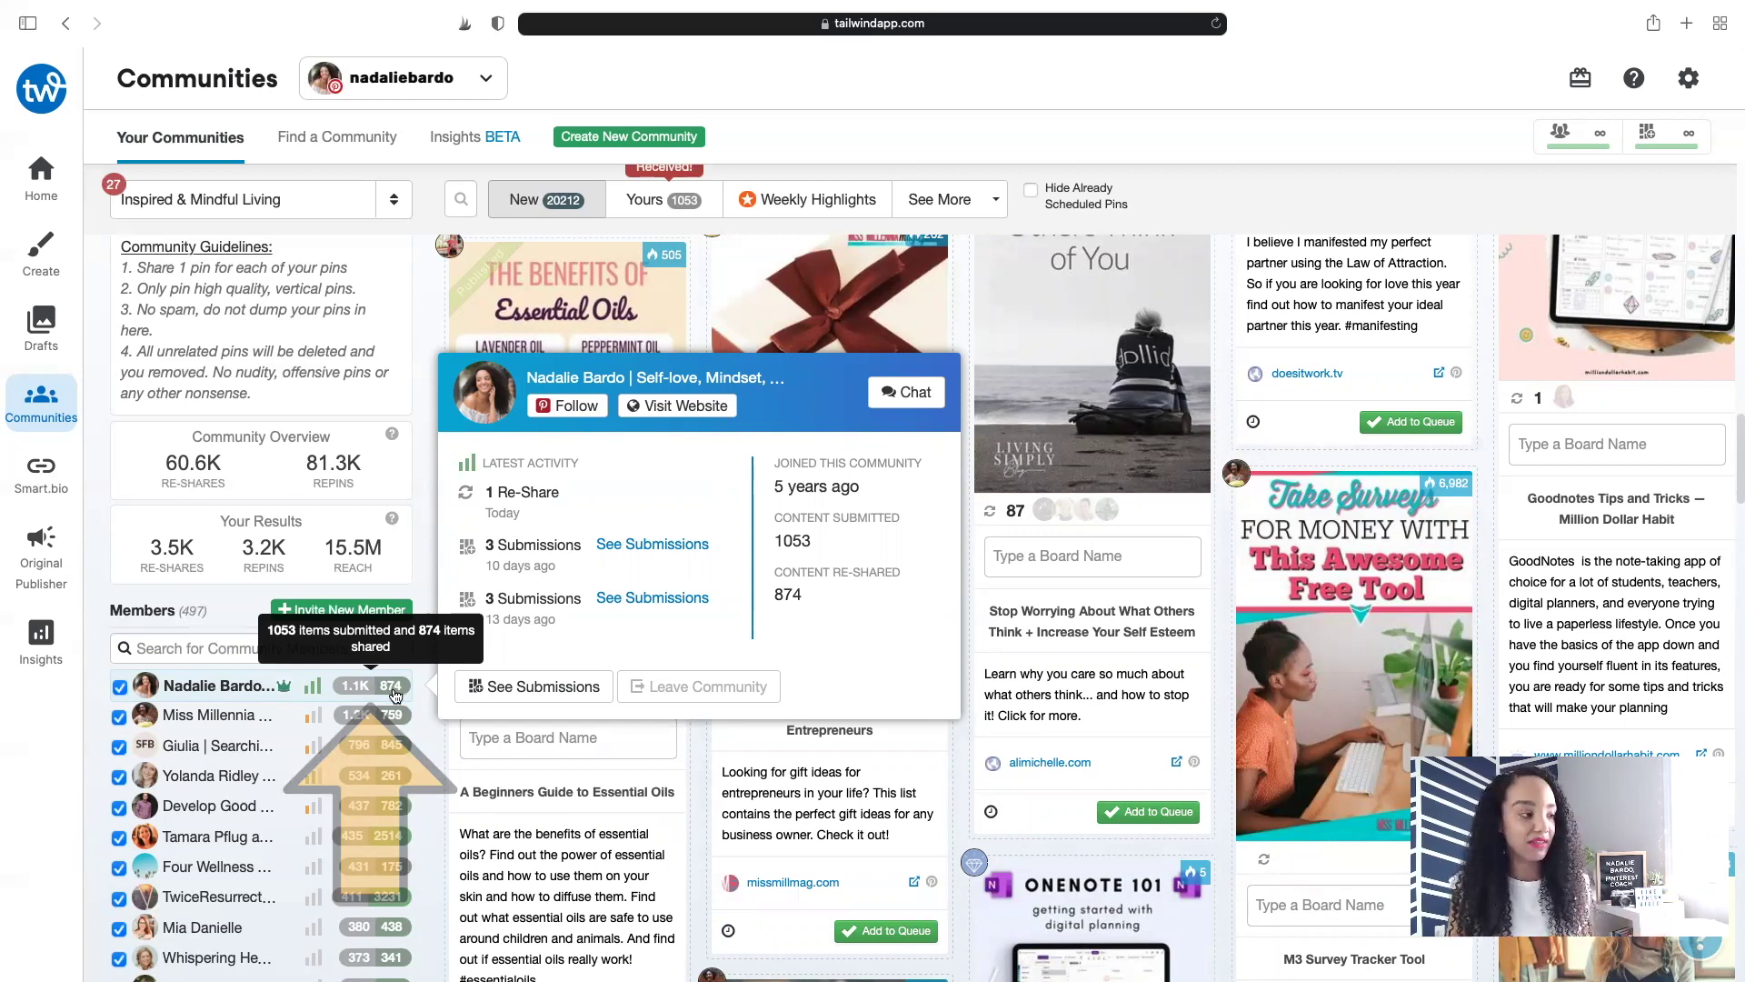
pyautogui.click(395, 688)
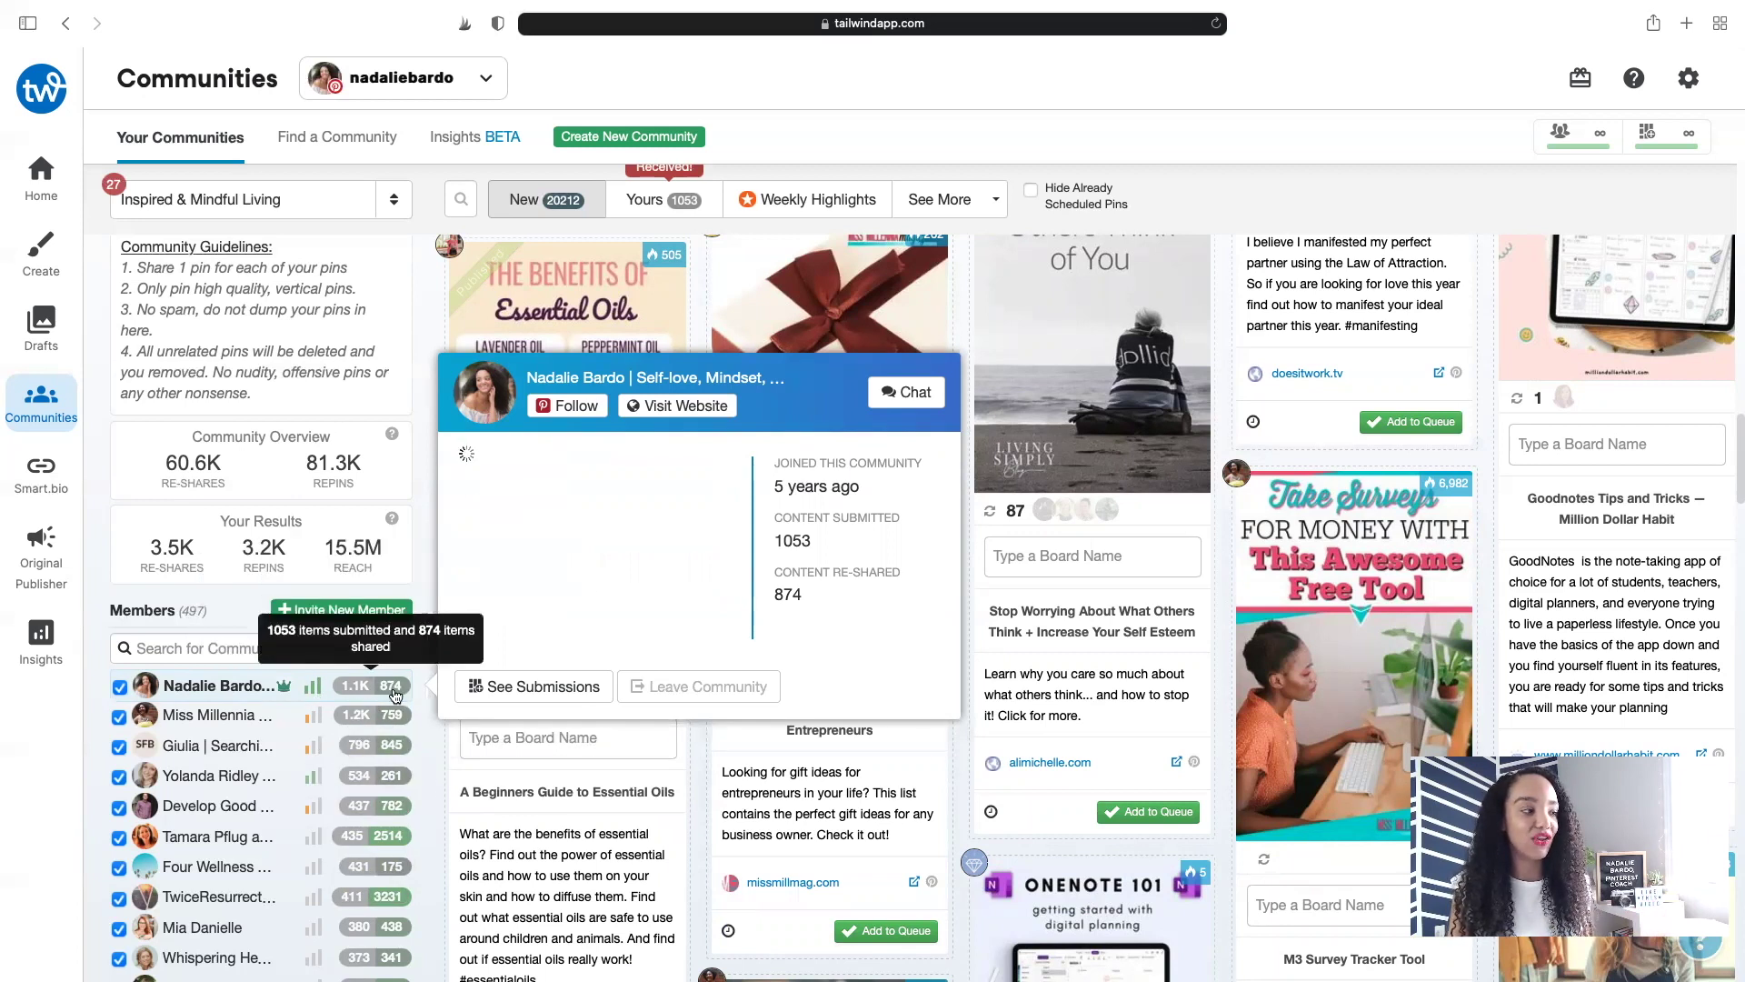
pyautogui.scroll(-1, 395, 693)
pyautogui.scroll(-20, 394, 697)
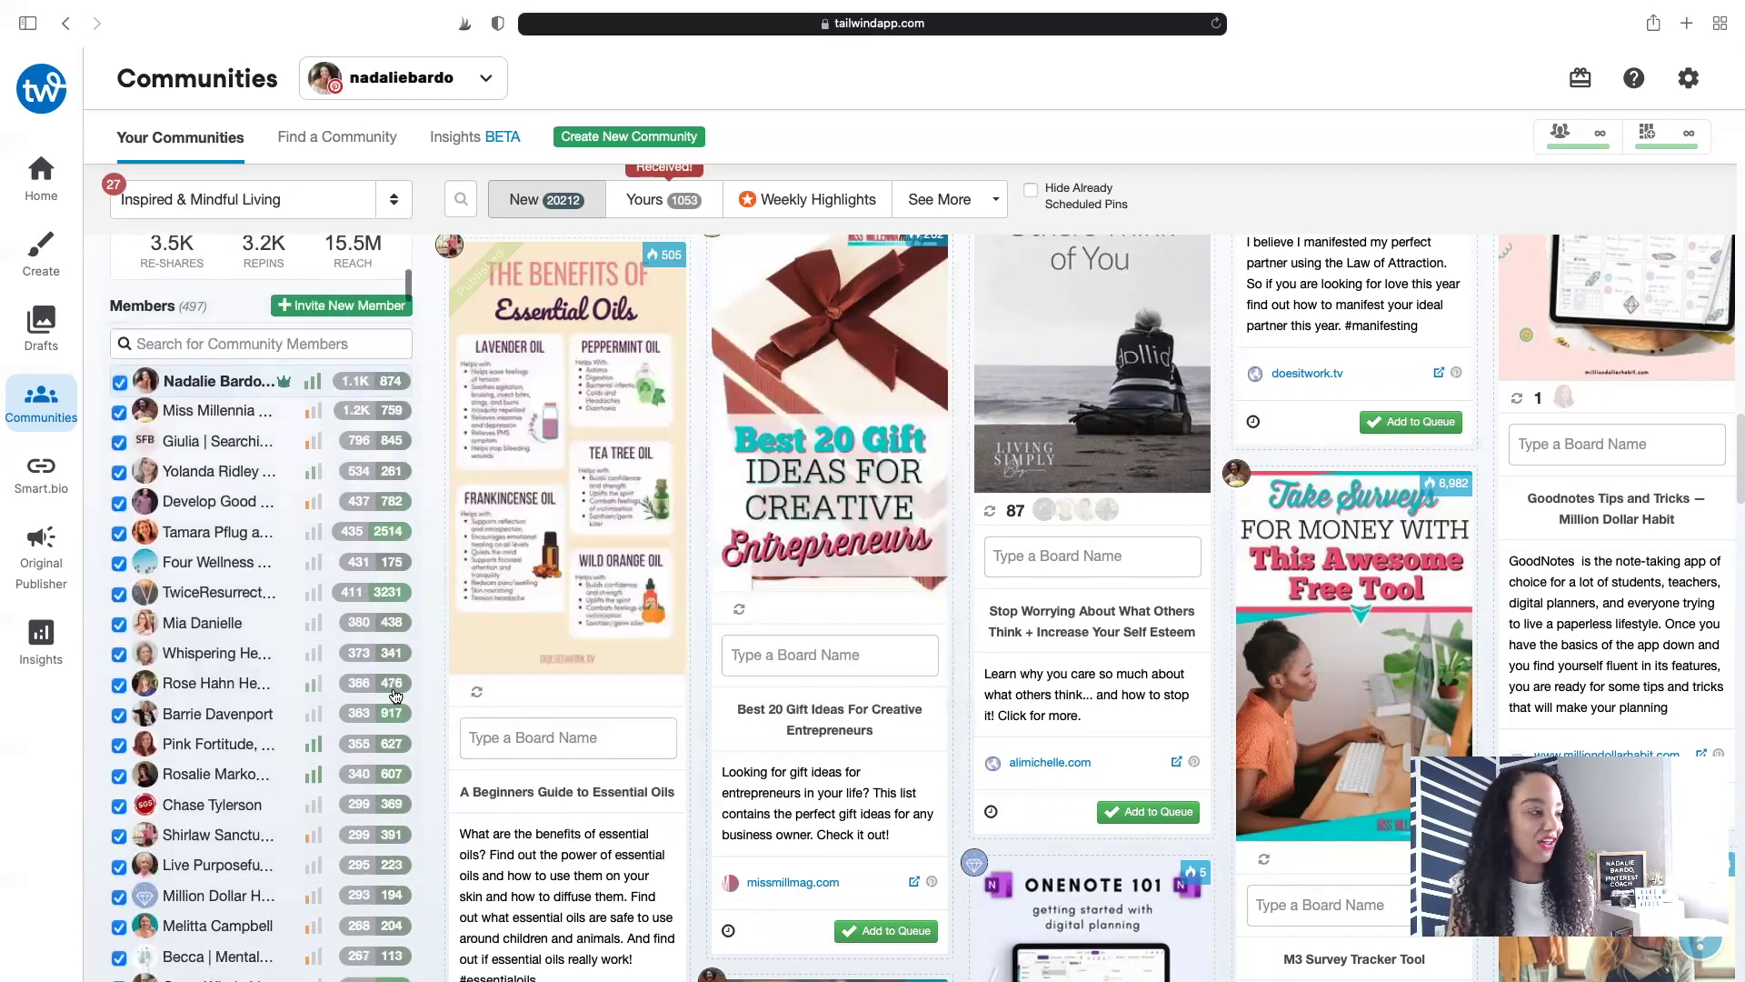
pyautogui.scroll(-15, 394, 697)
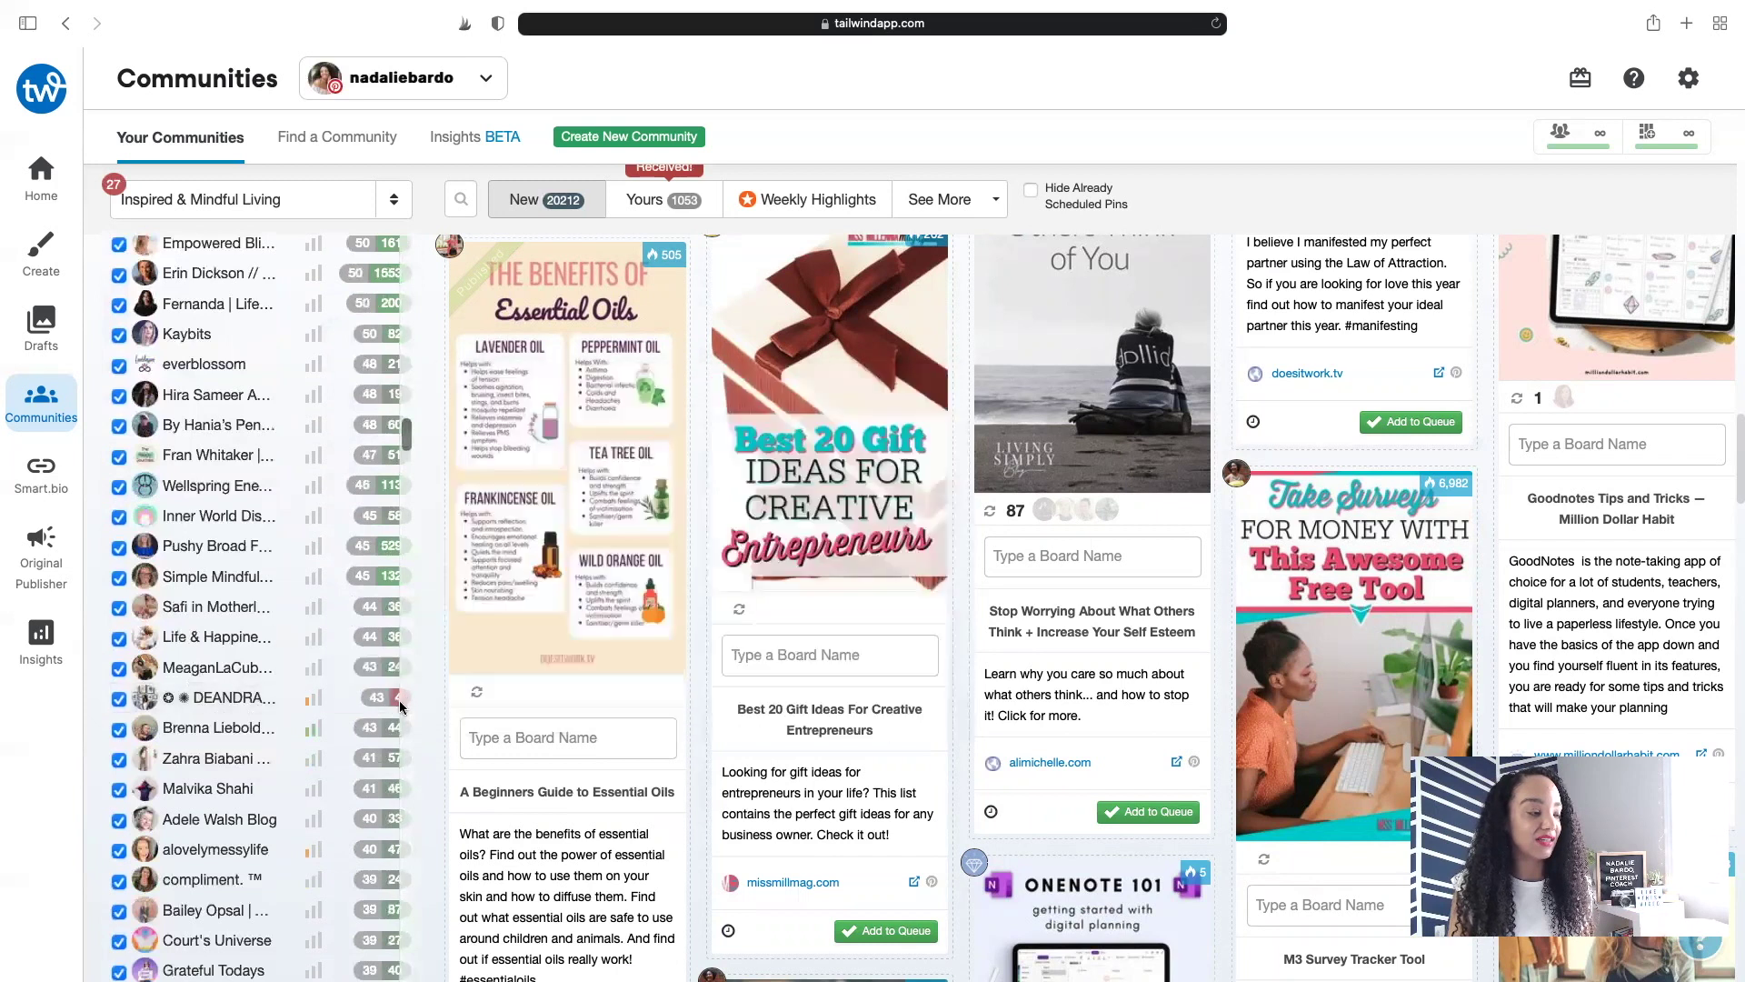
# Kick out the member with 43 pins submitted but only 4 shared, confirming the removal.
pyautogui.click(378, 706)
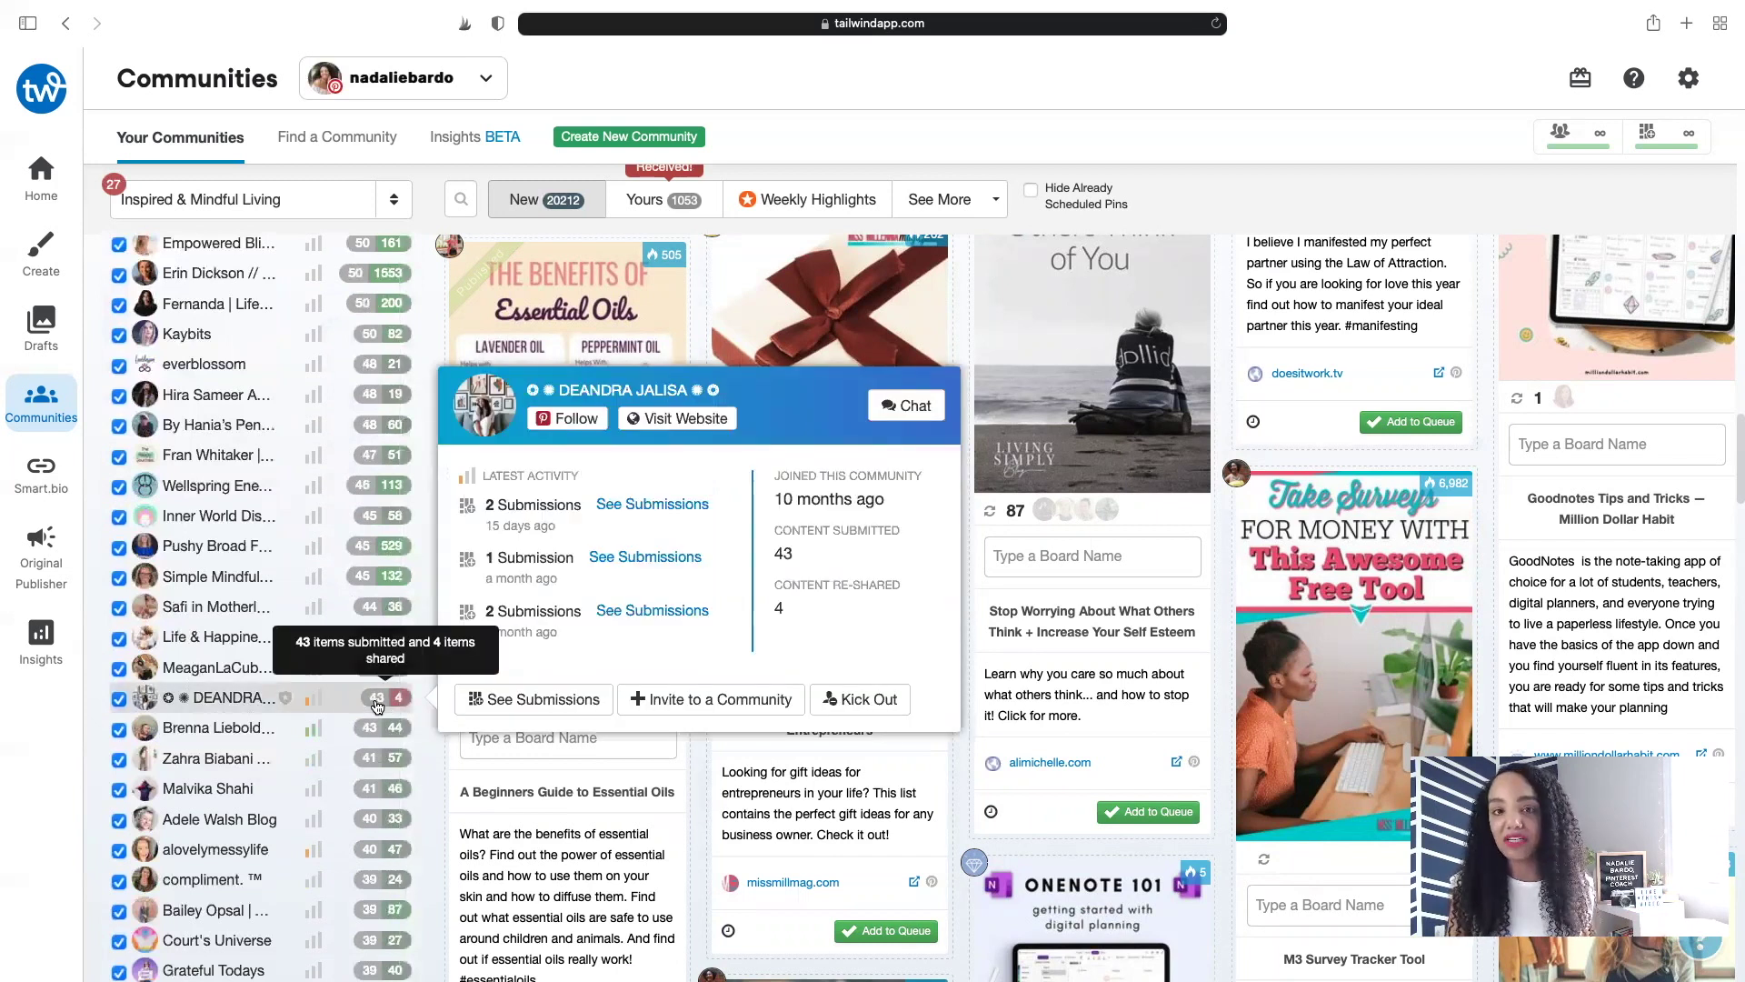
pyautogui.click(378, 705)
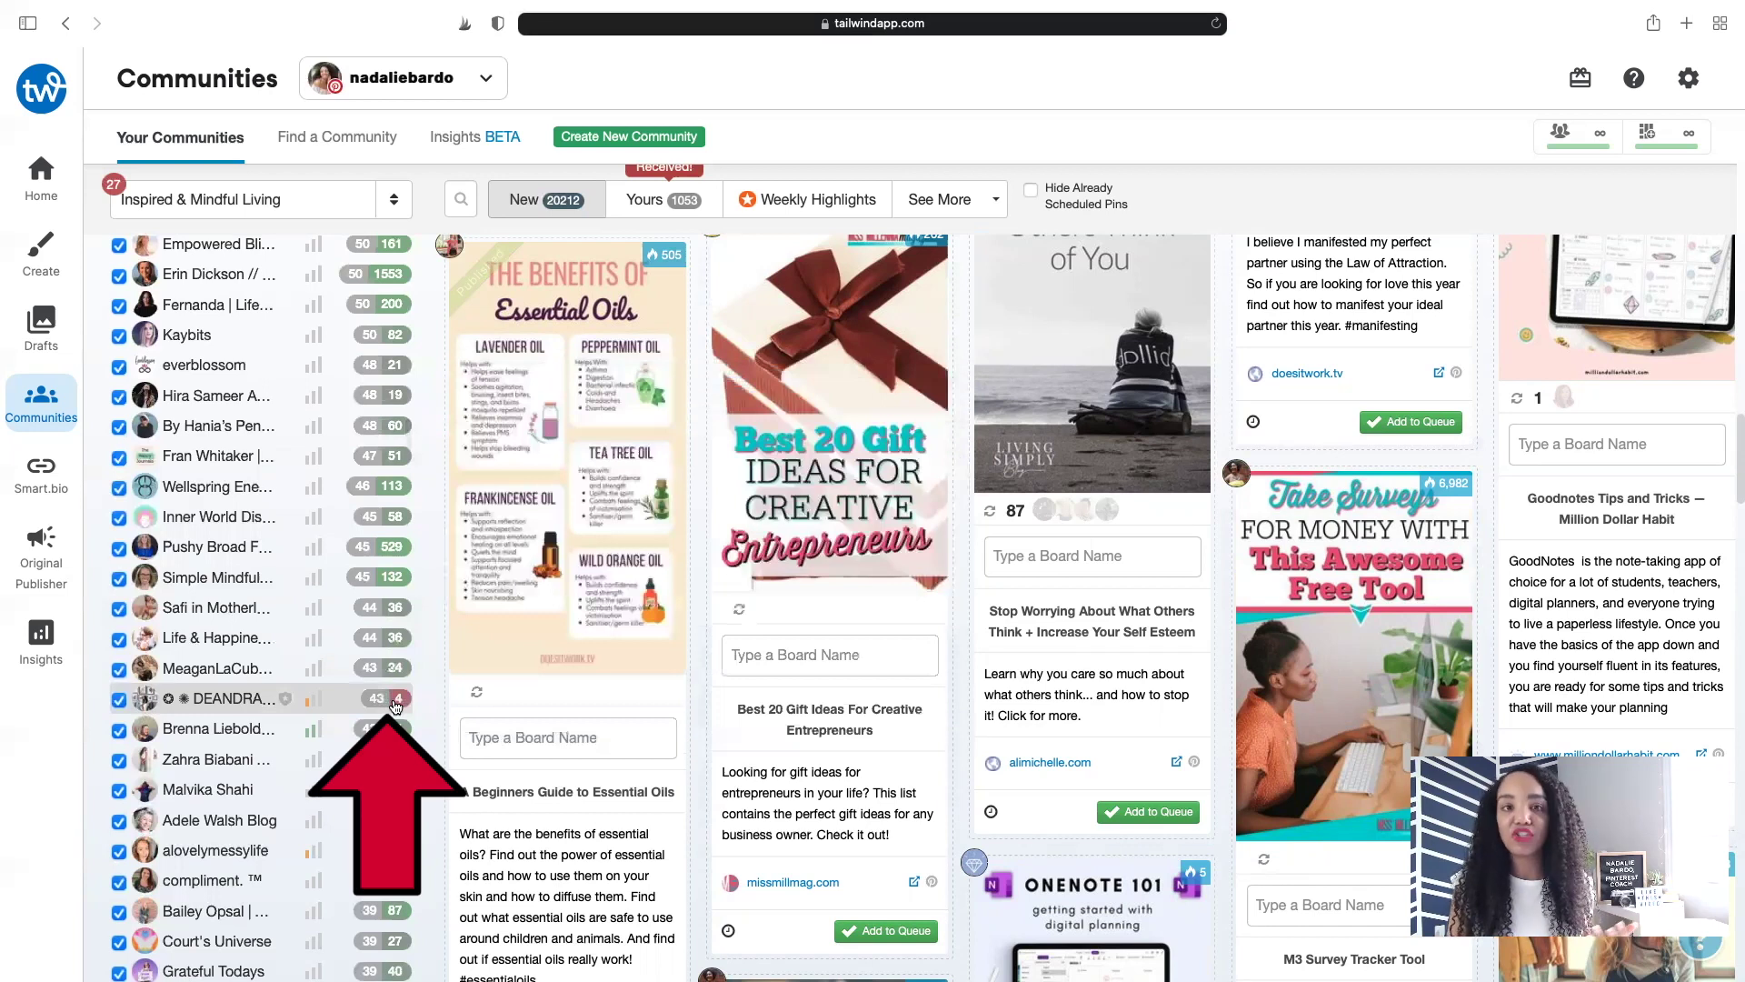
pyautogui.click(402, 702)
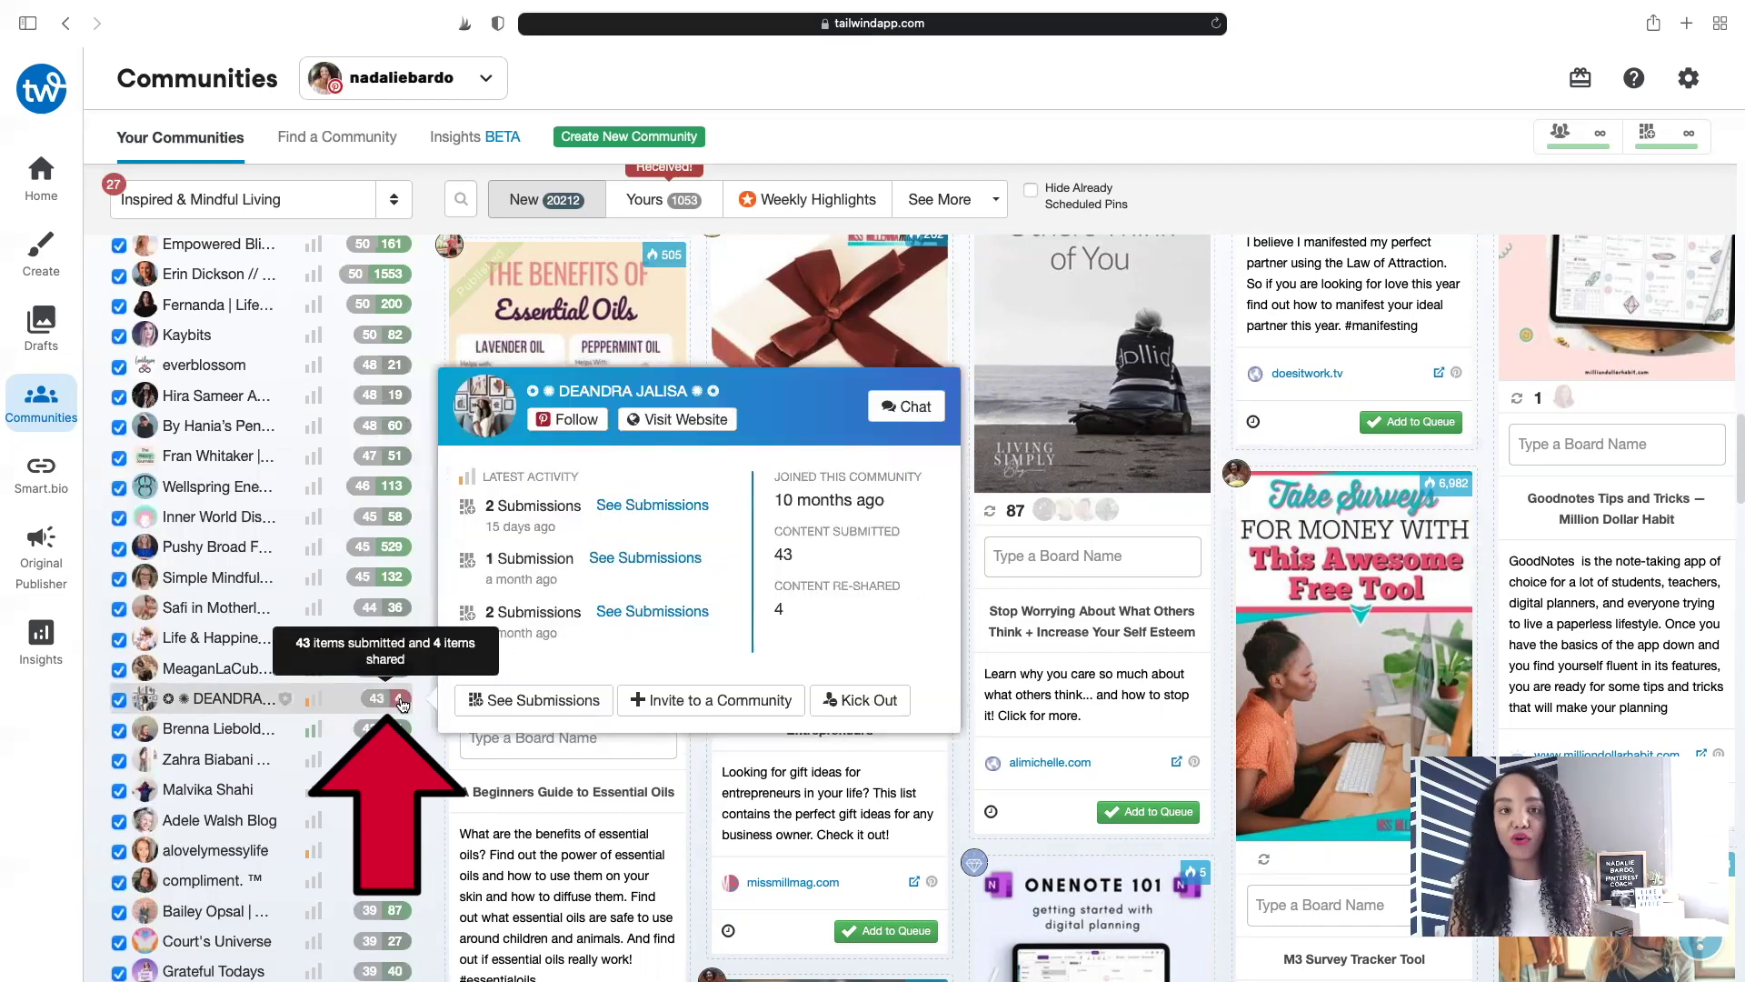
pyautogui.click(387, 728)
pyautogui.click(385, 705)
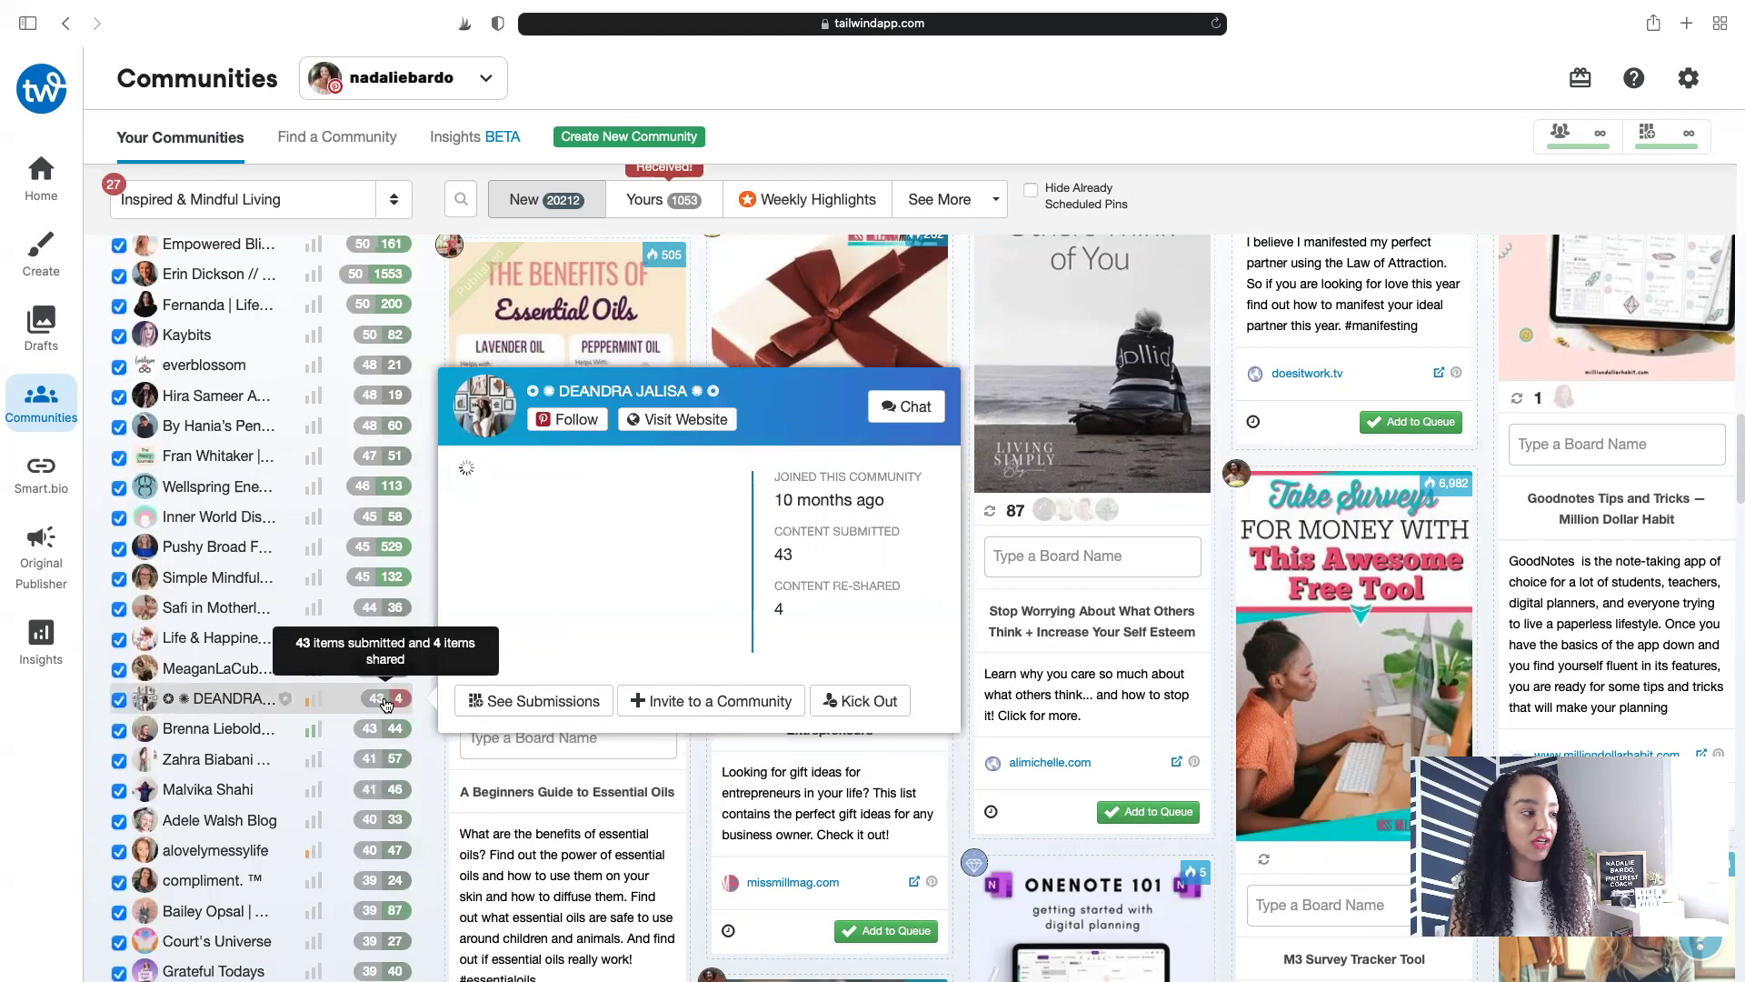
pyautogui.scroll(1, 386, 705)
pyautogui.click(389, 732)
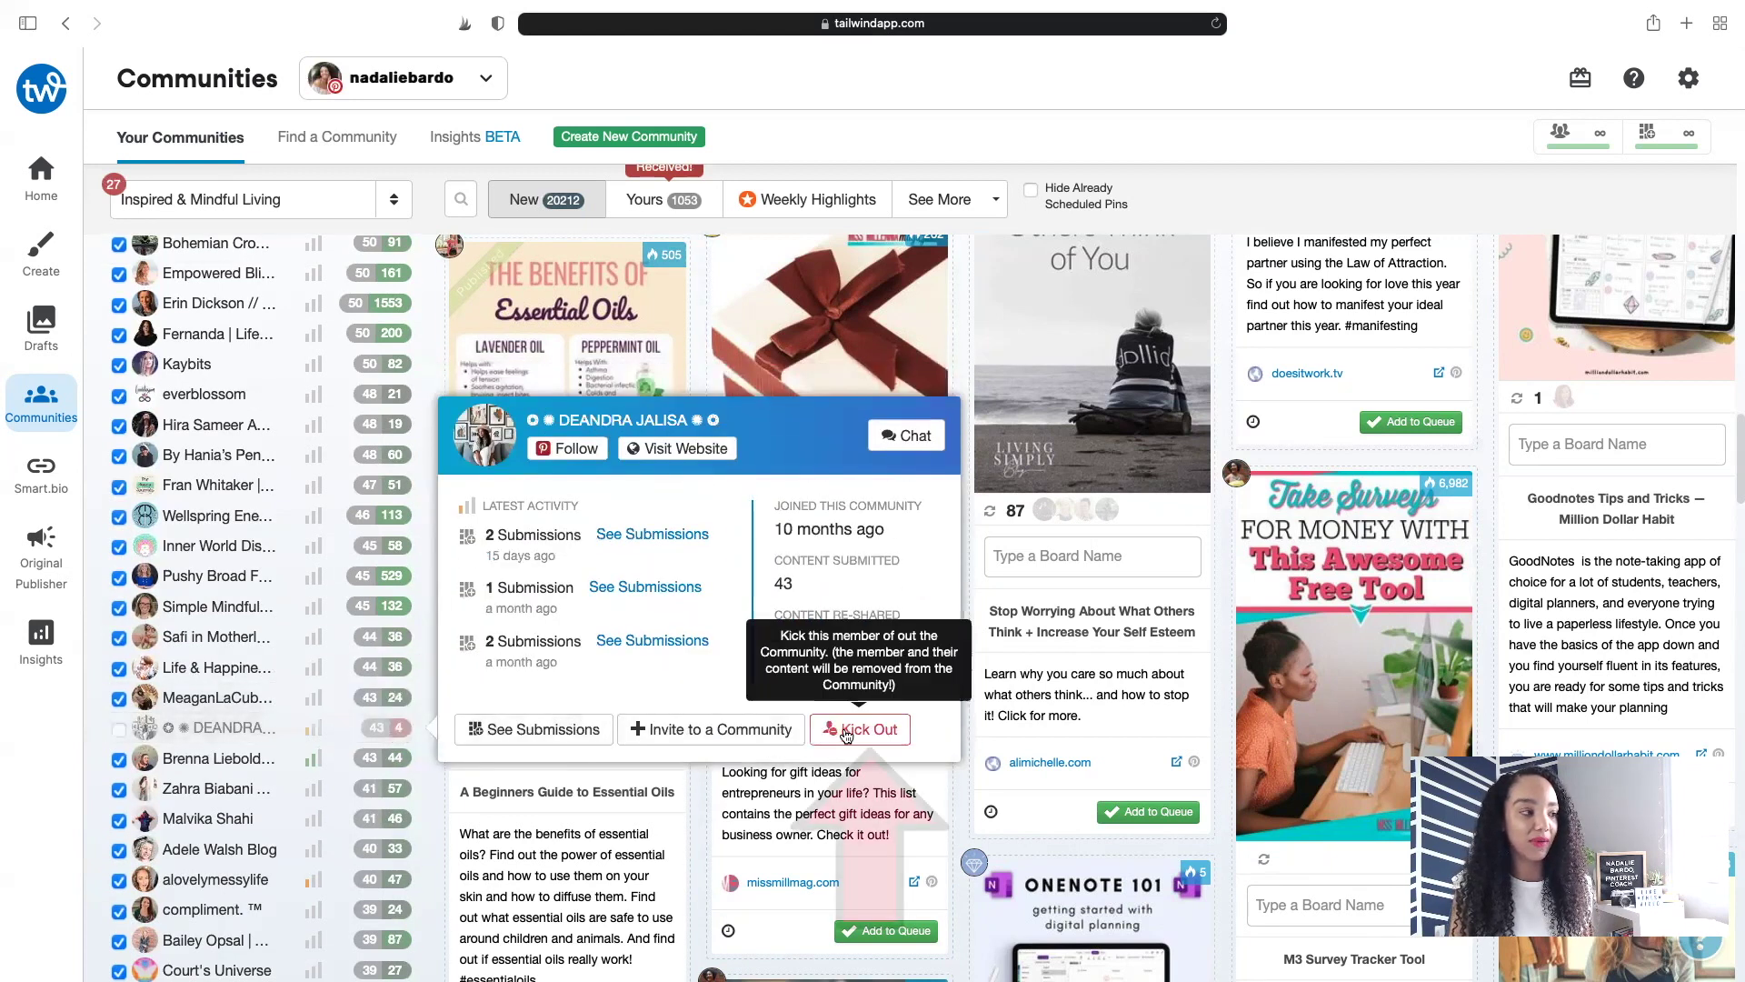
pyautogui.click(845, 737)
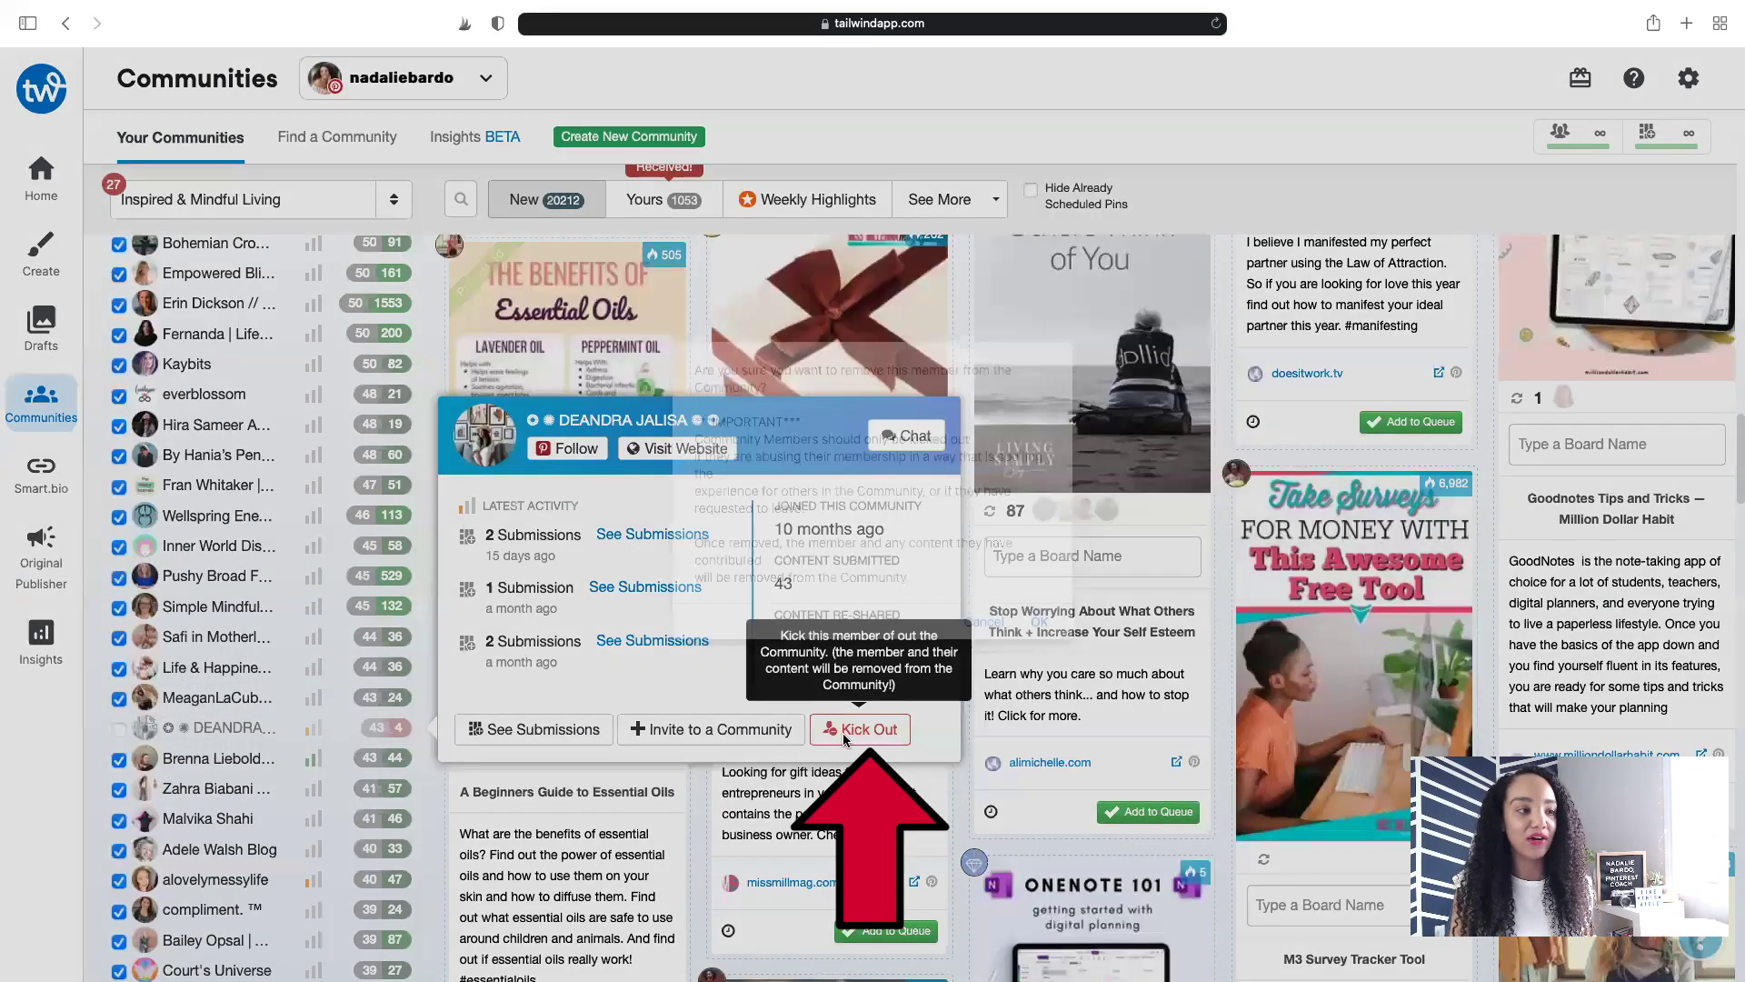
pyautogui.click(1044, 623)
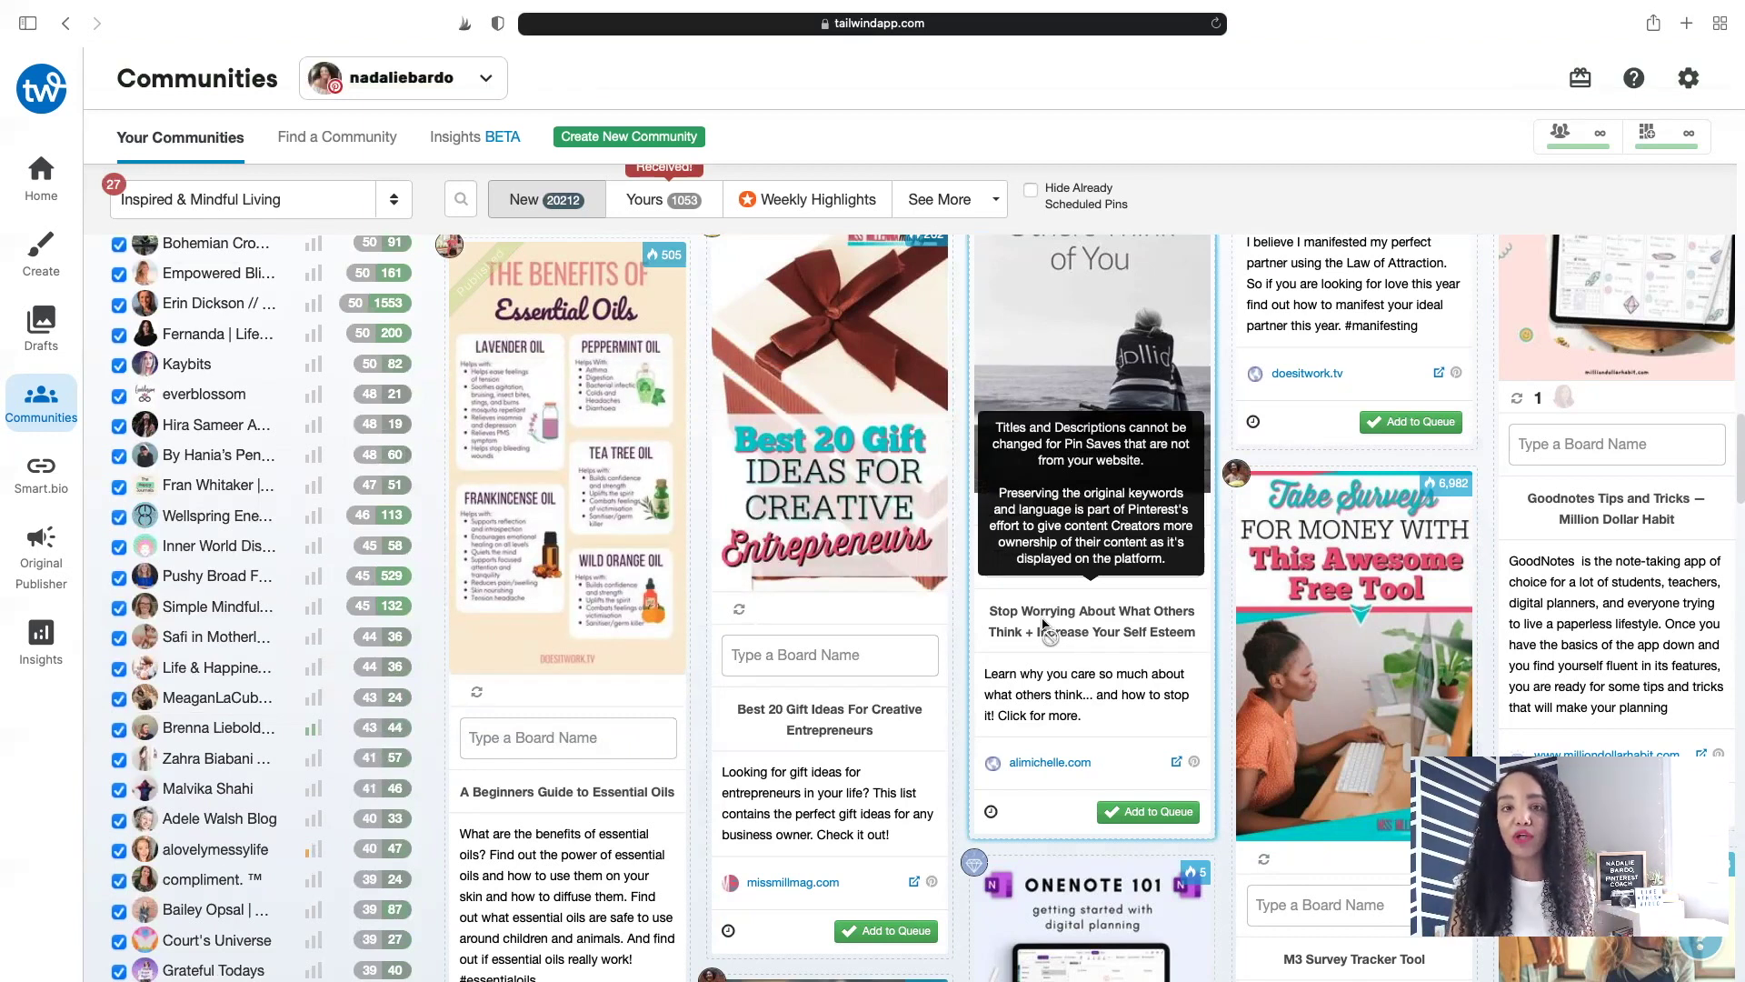
pyautogui.scroll(7, 406, 453)
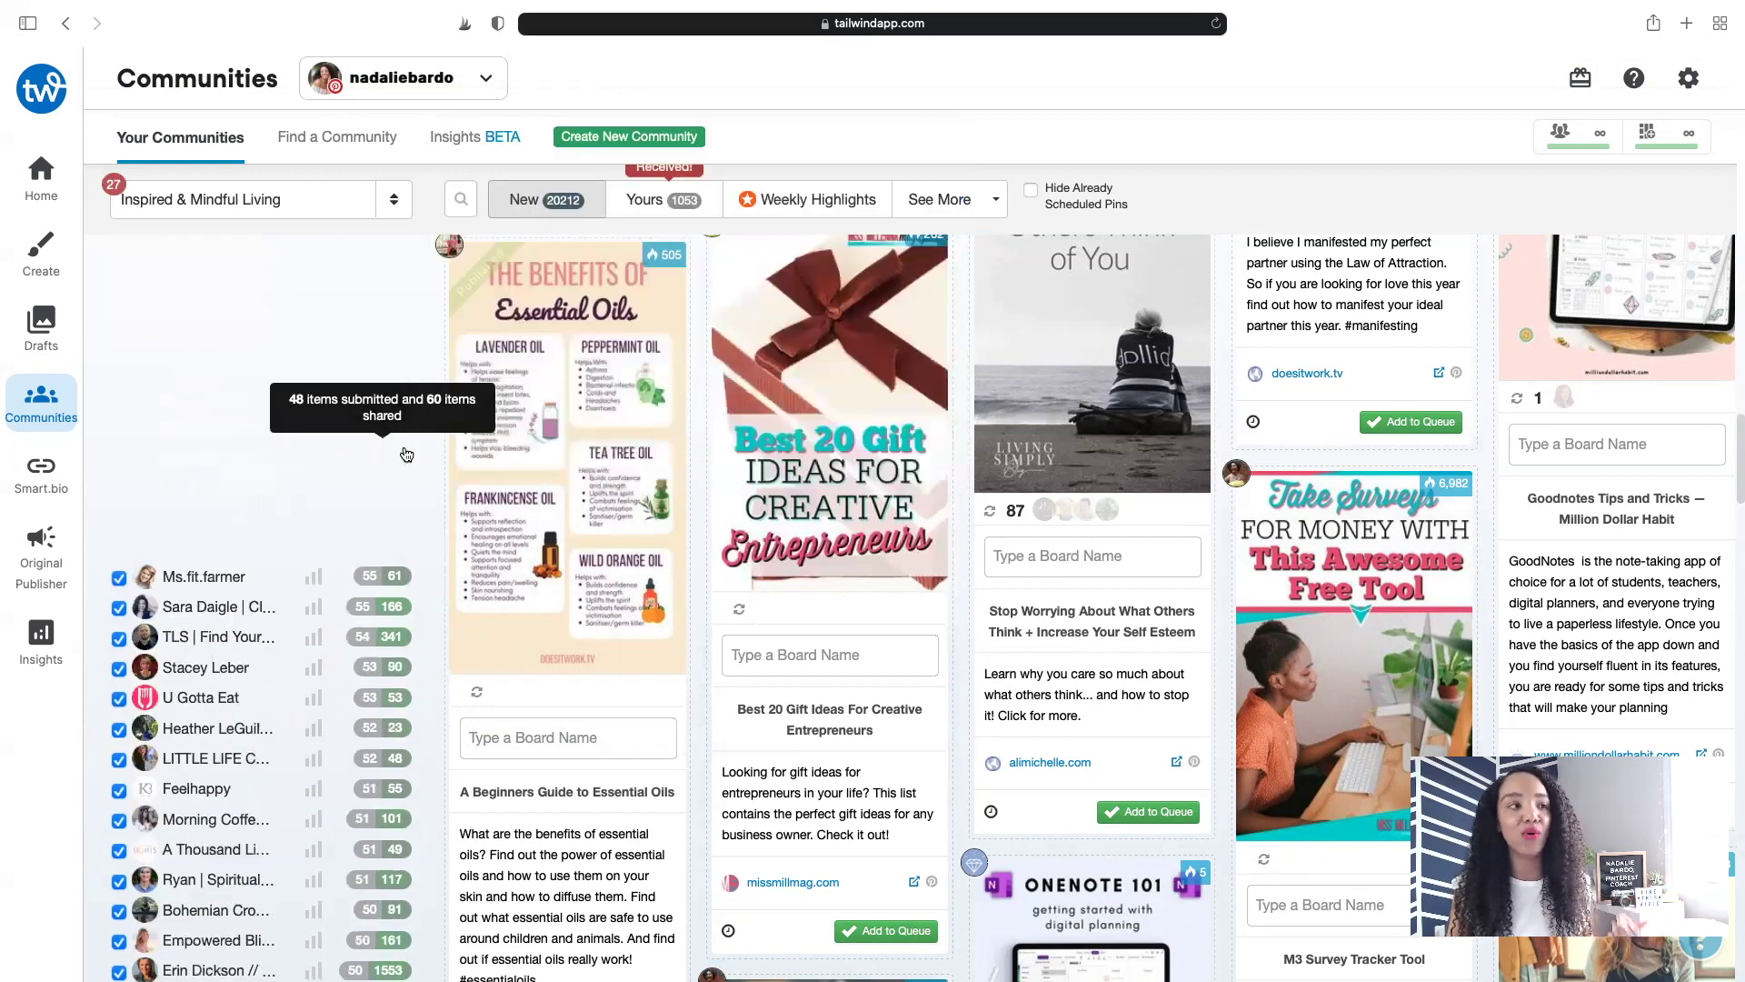
pyautogui.scroll(10, 406, 454)
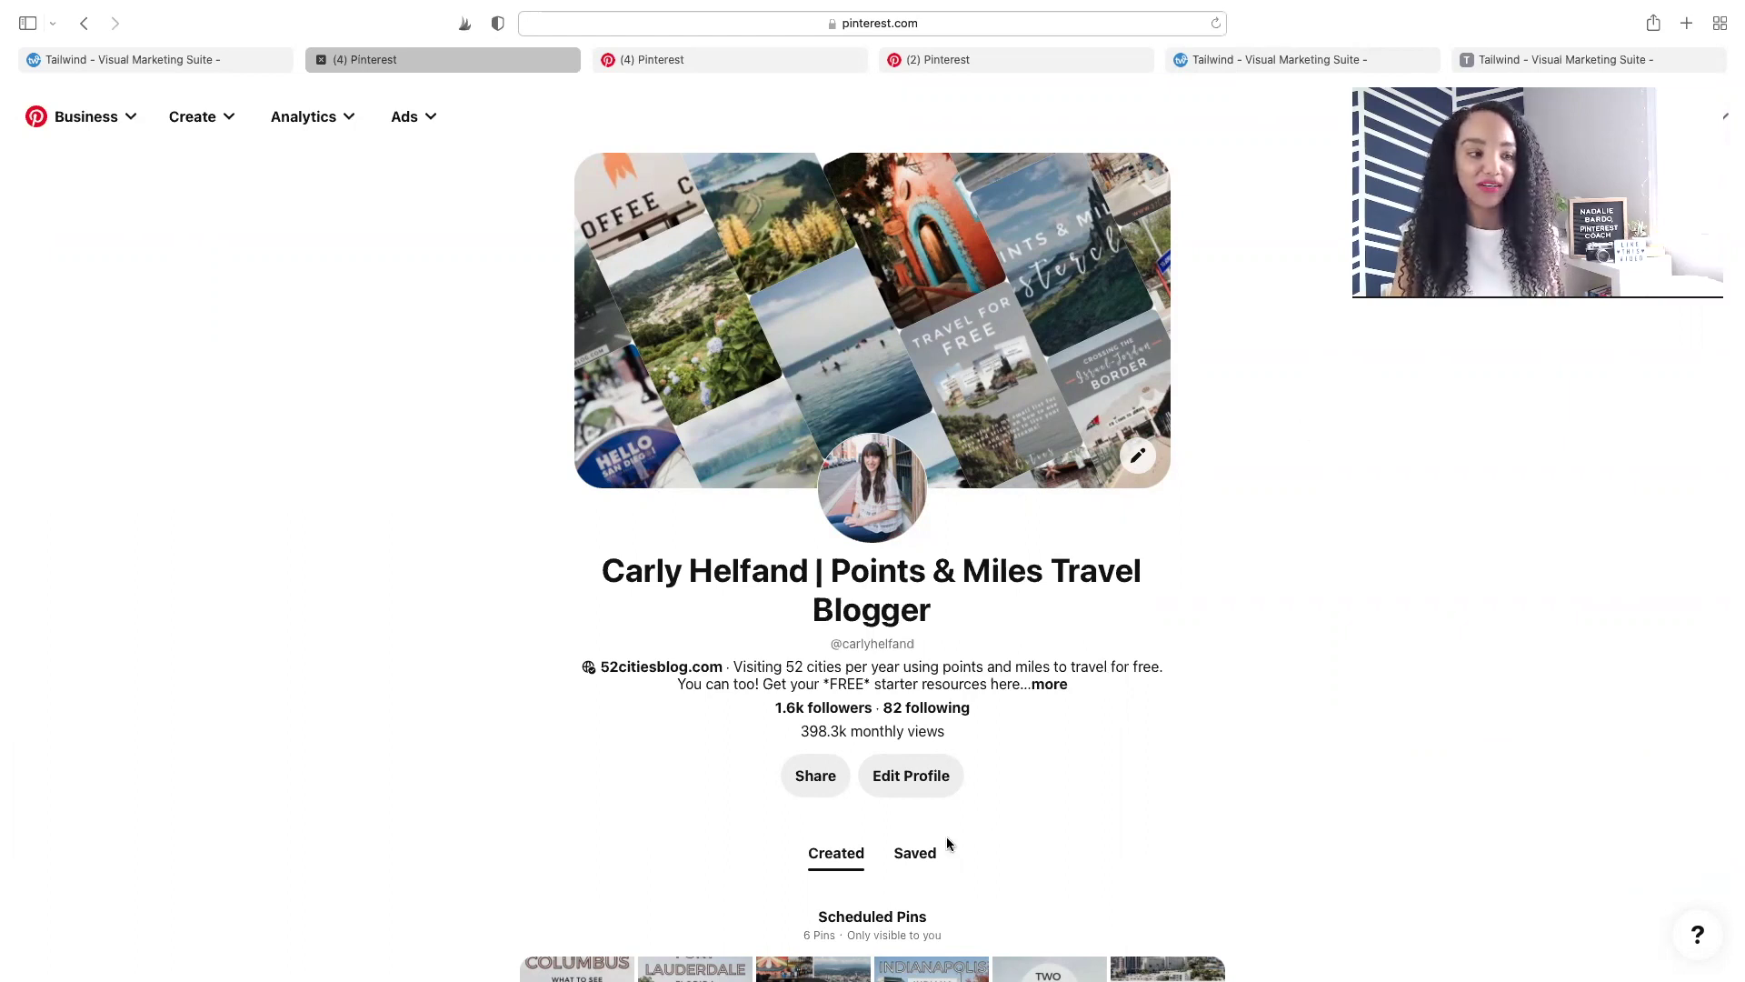
# Scroll through the Saved All Pins board, then switch to 'The perfect Jordan itinerary' pin.
pyautogui.click(919, 852)
pyautogui.scroll(-3, 760, 655)
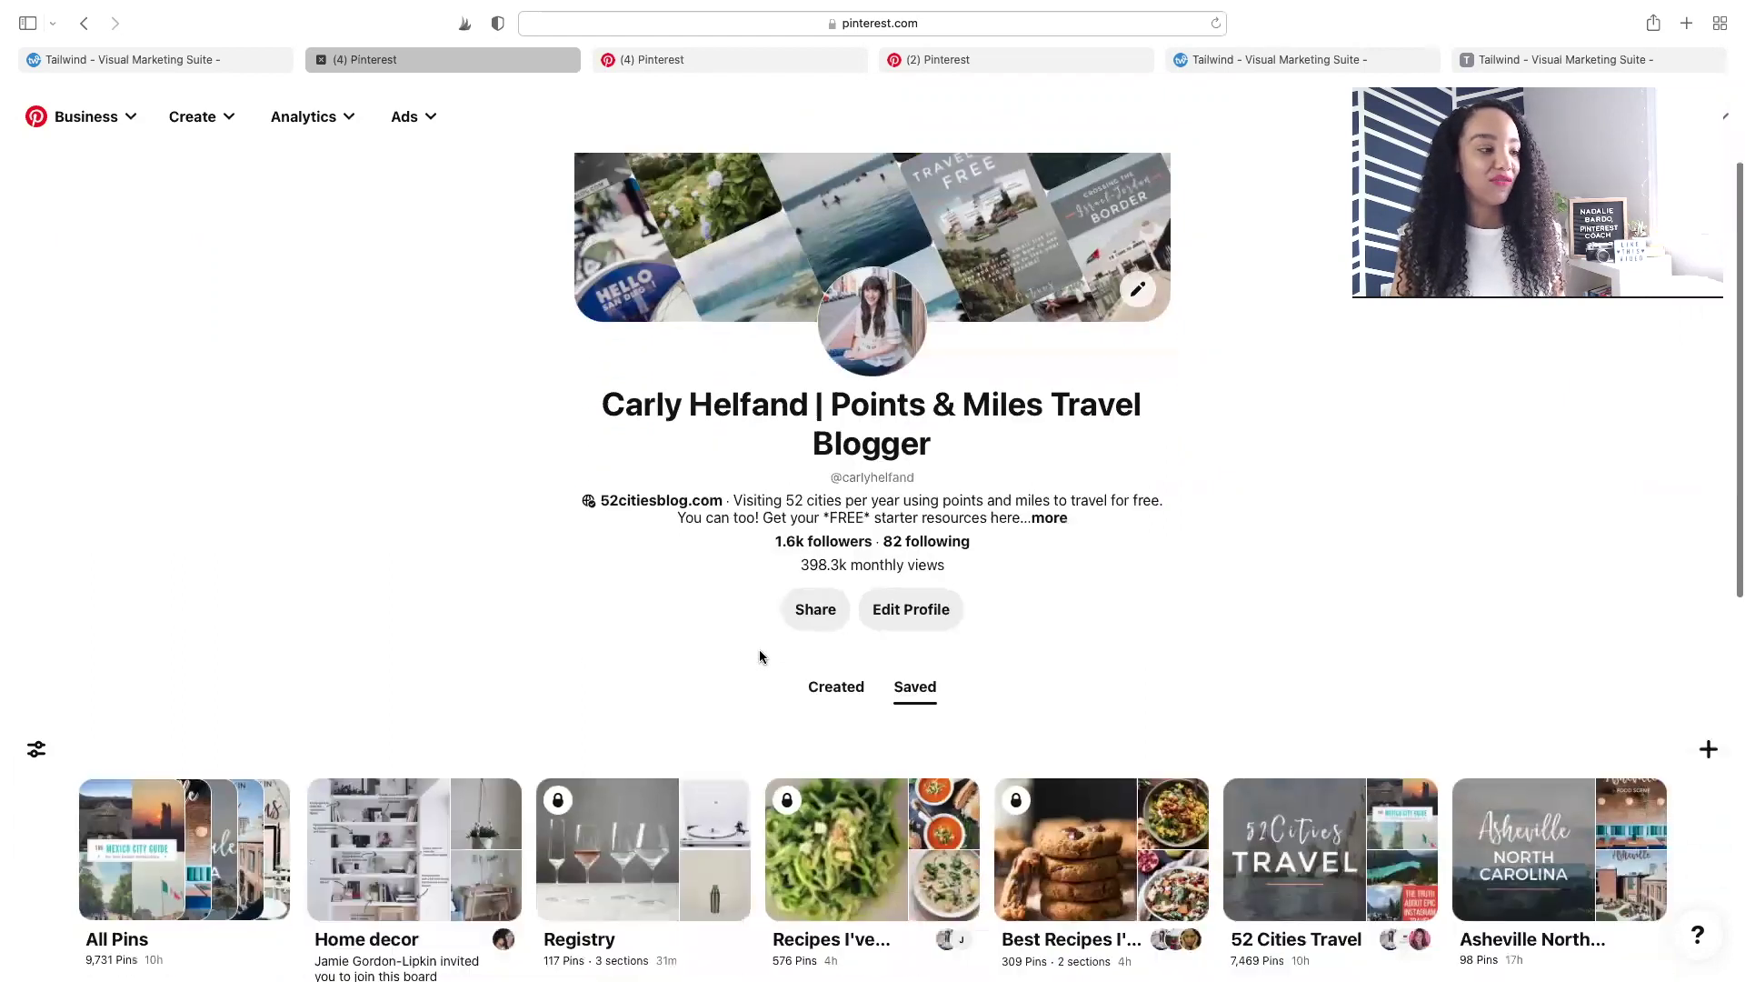
pyautogui.click(232, 836)
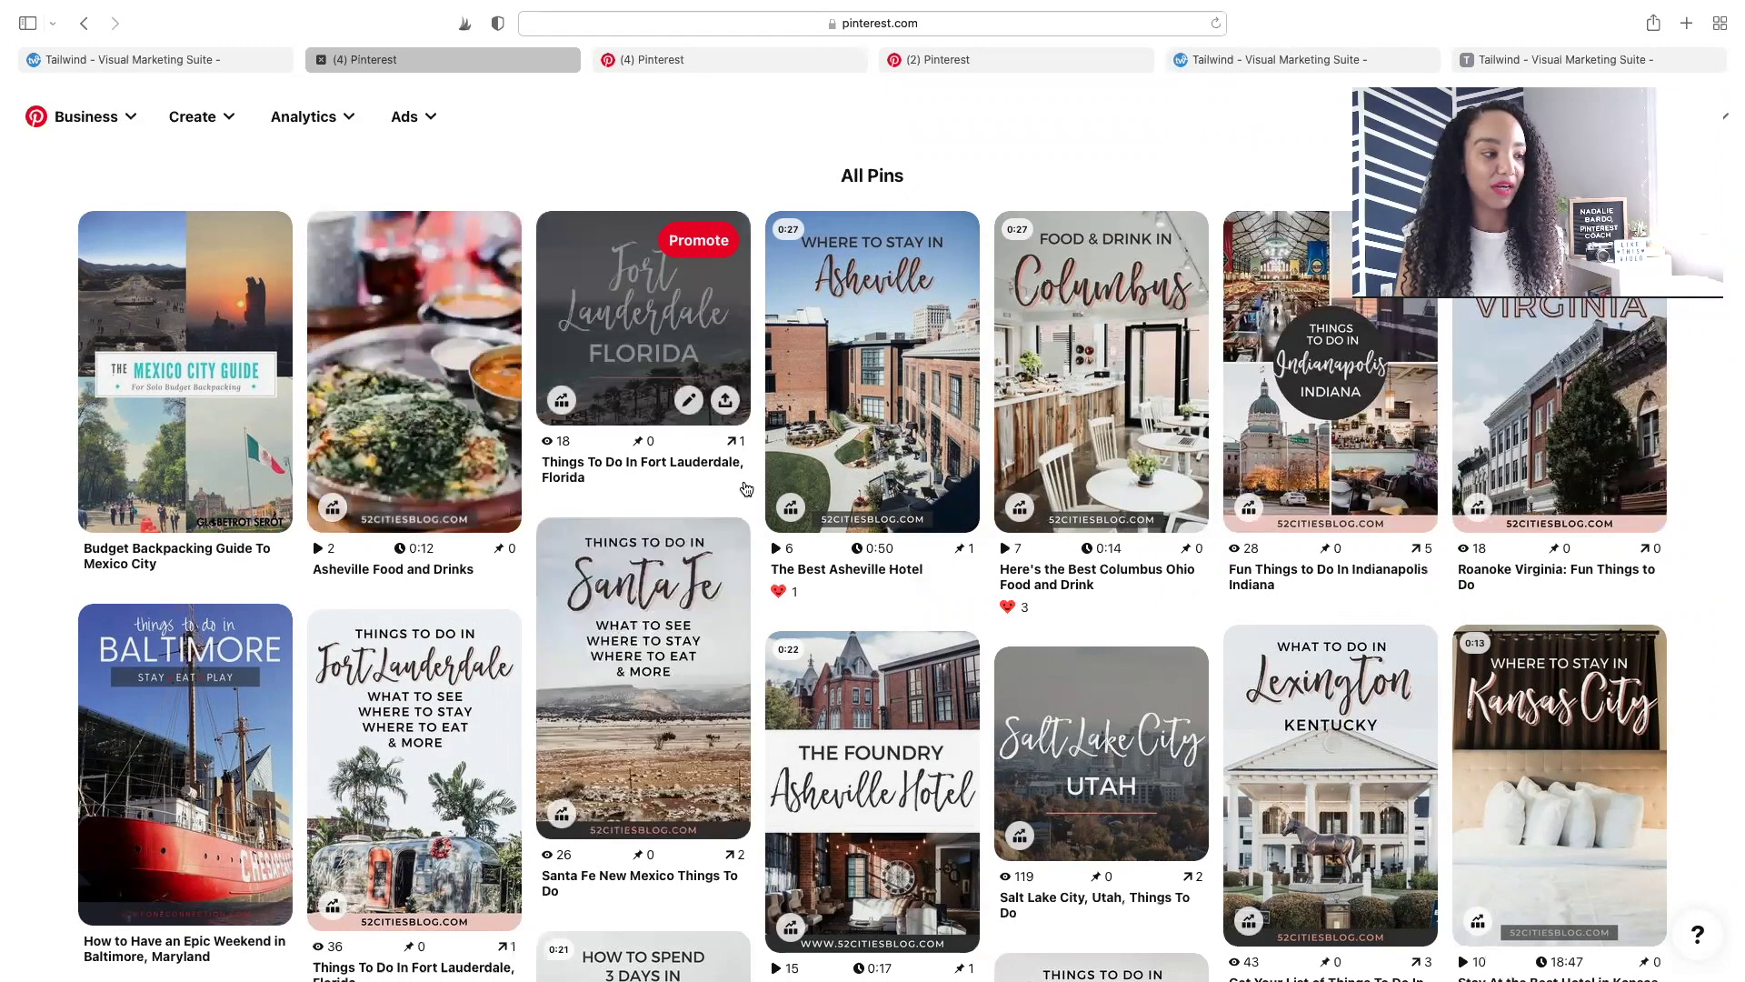
pyautogui.scroll(-4, 746, 489)
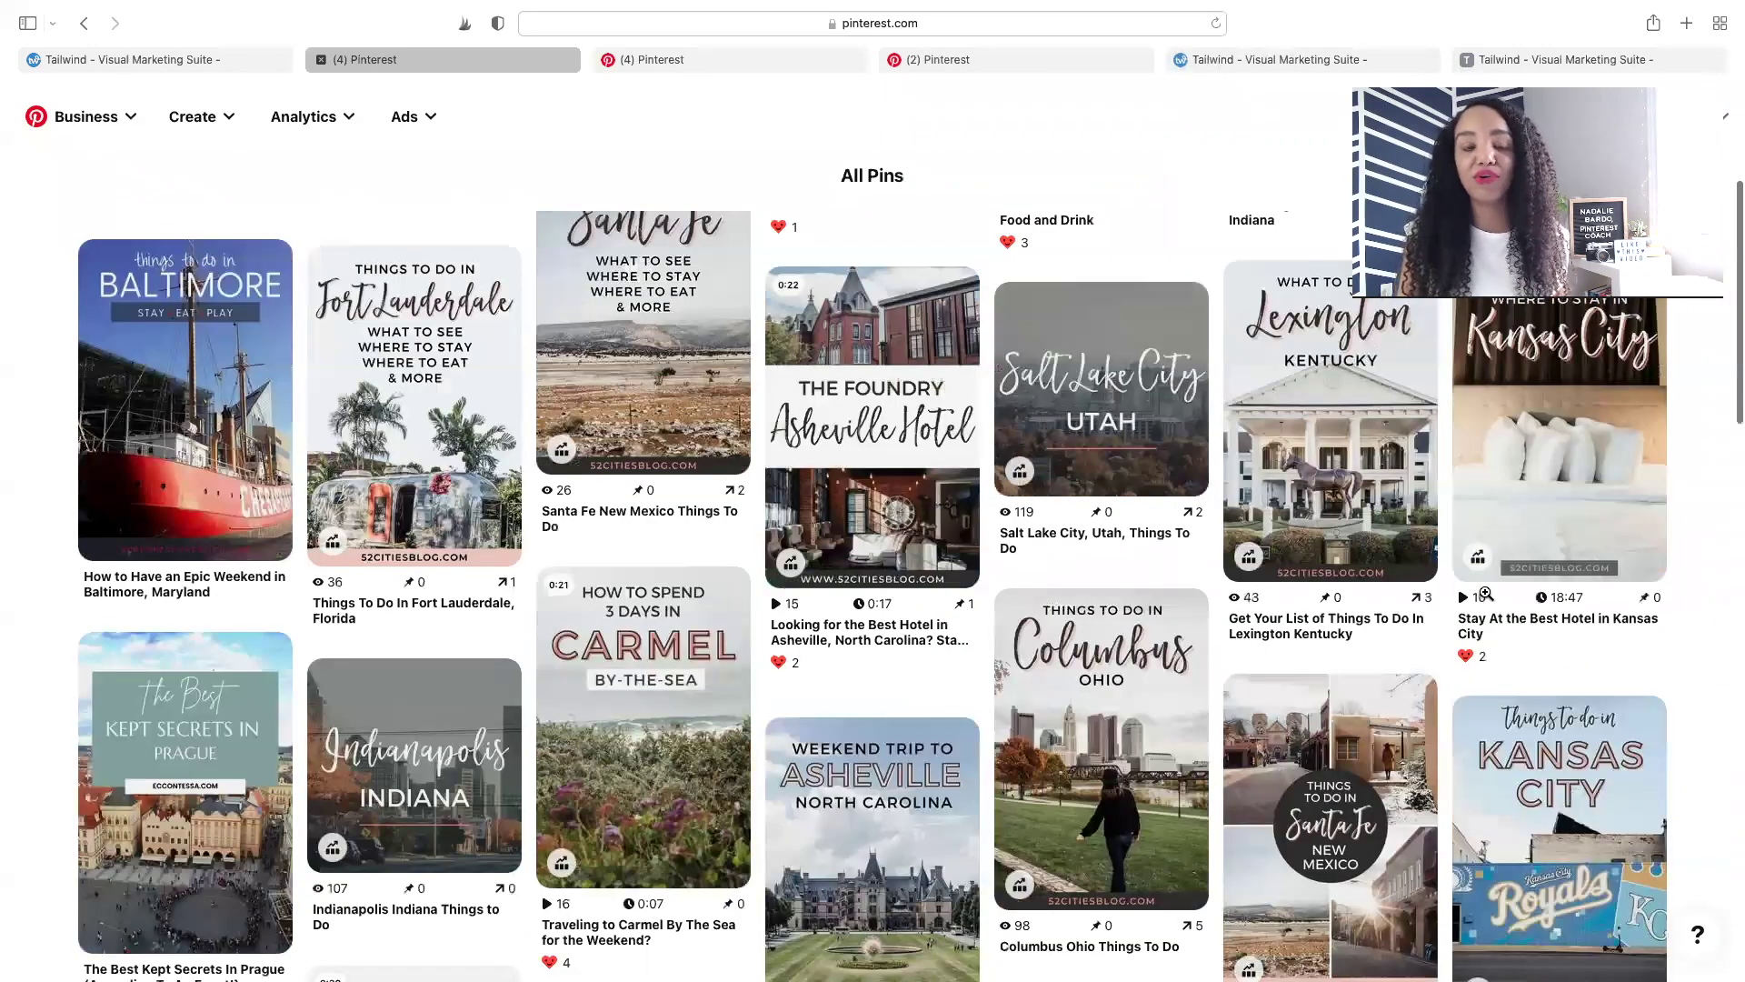
pyautogui.scroll(-1, 1485, 594)
pyautogui.scroll(2, 1486, 593)
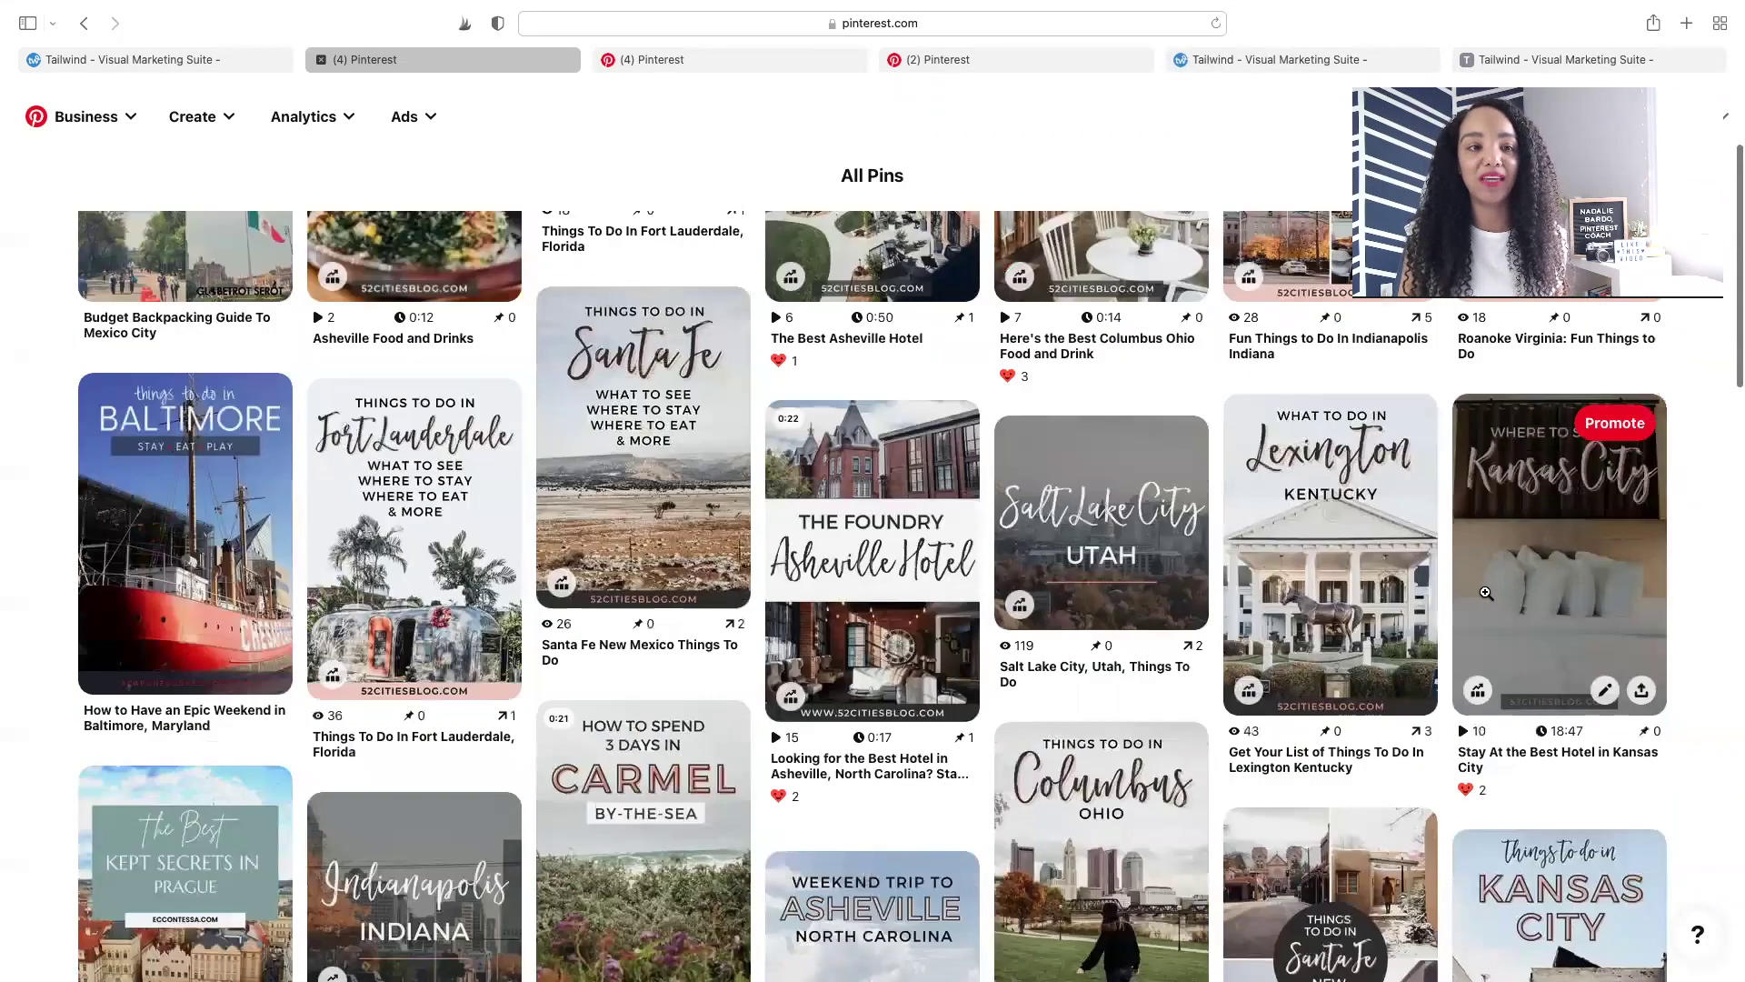
pyautogui.scroll(2, 1486, 593)
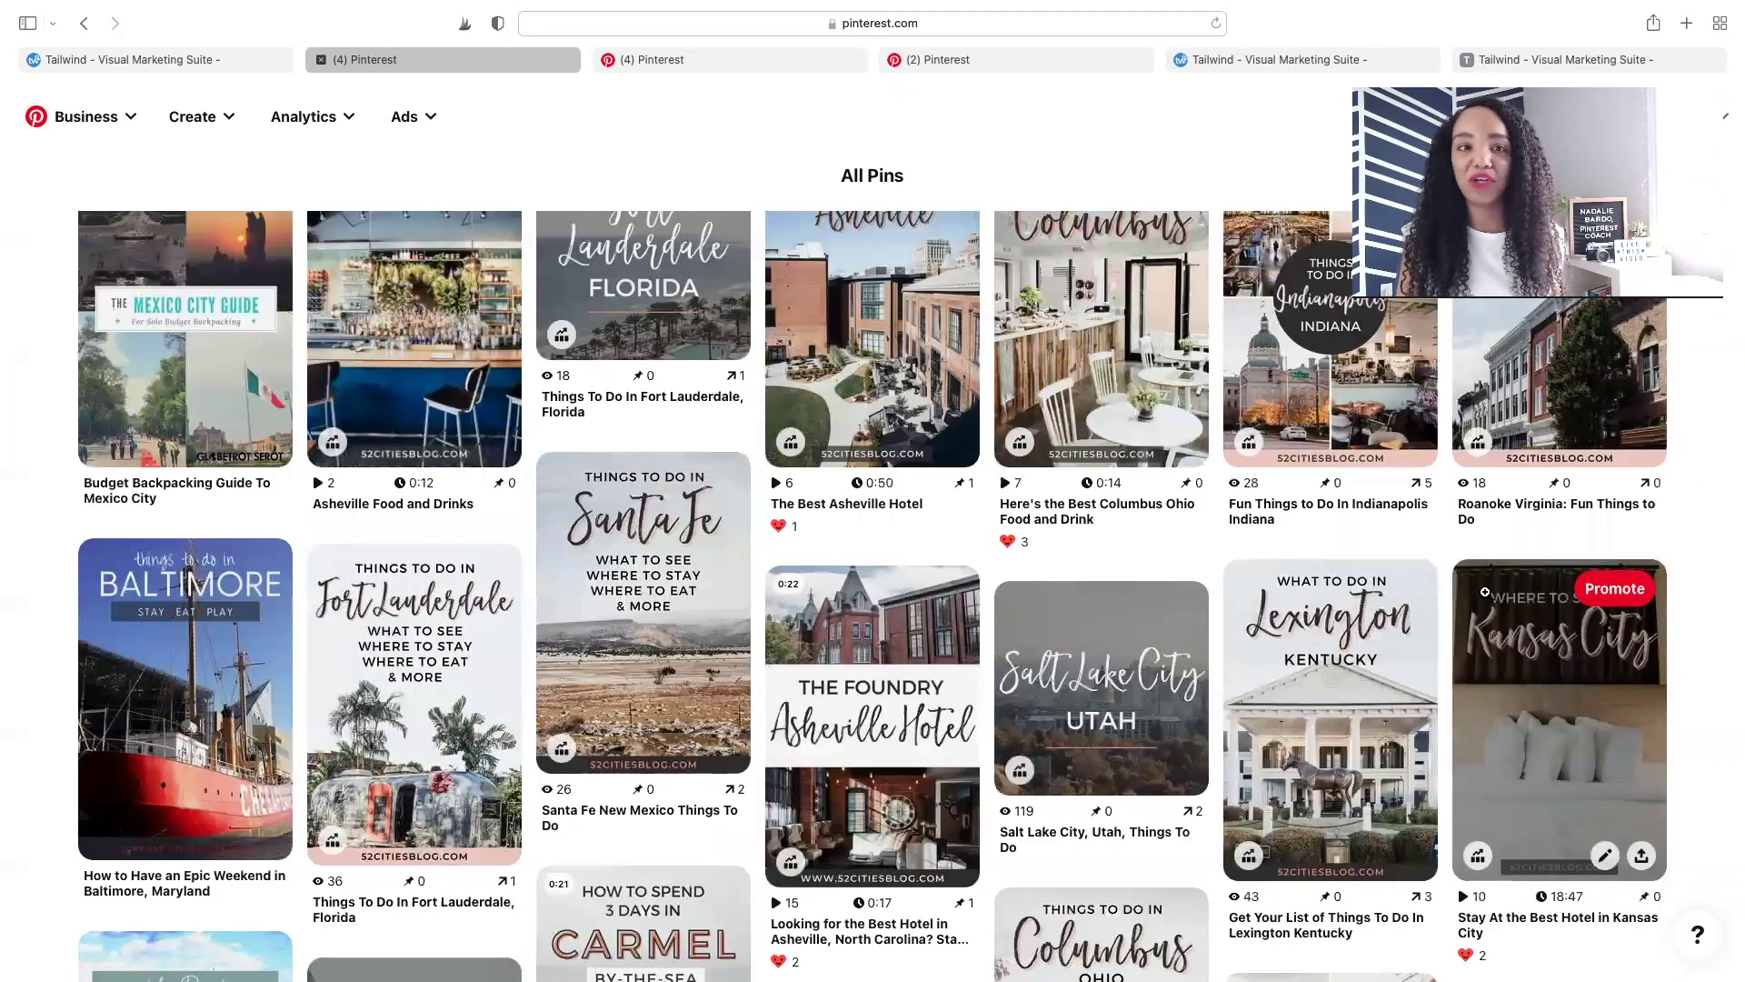
pyautogui.scroll(1, 1485, 593)
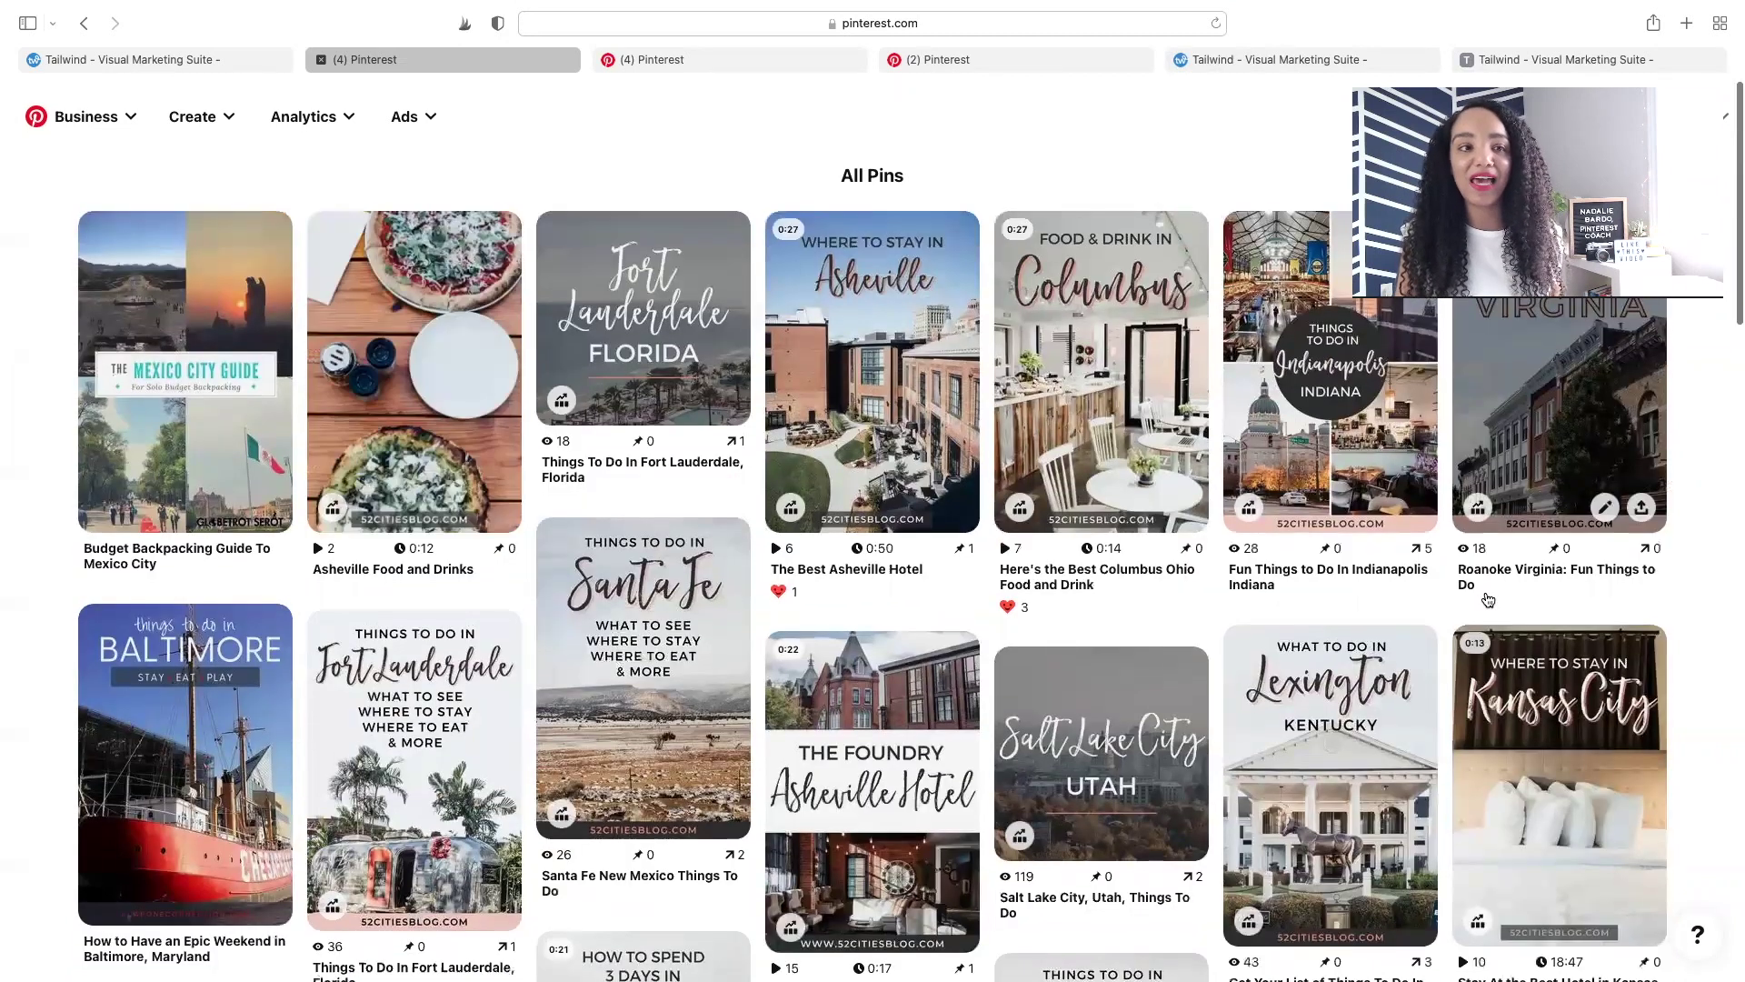
pyautogui.scroll(-5, 1488, 600)
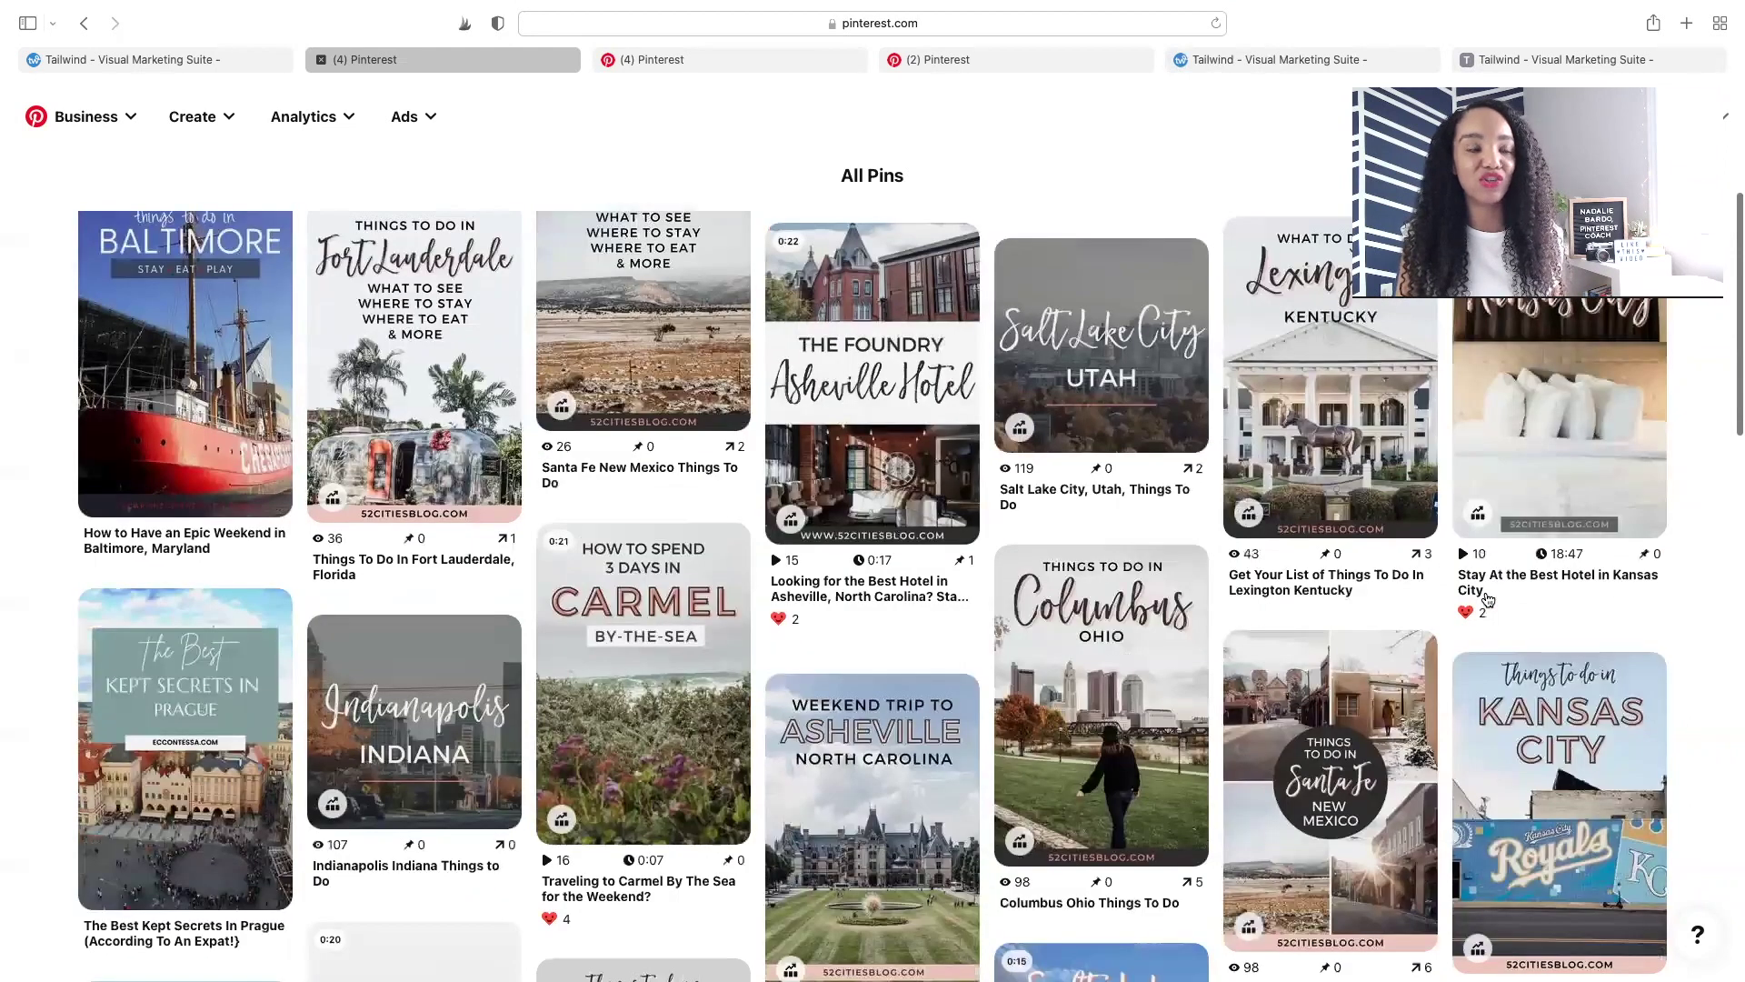
pyautogui.scroll(-2, 1488, 596)
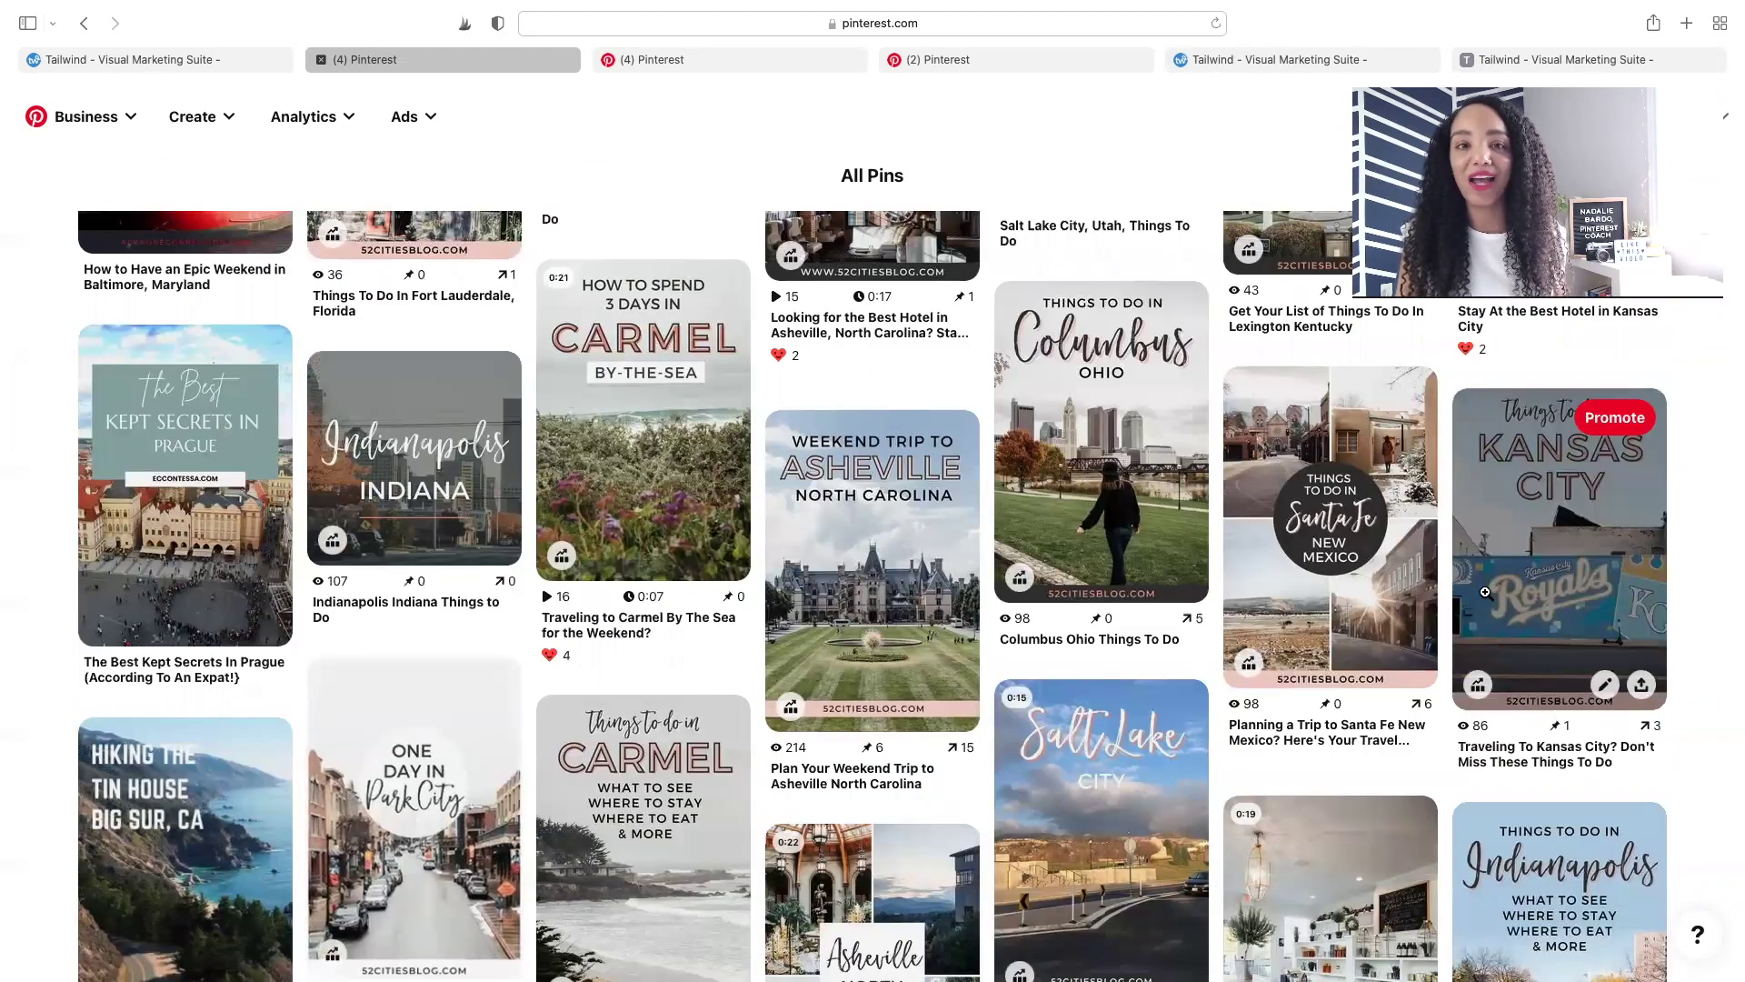
pyautogui.click(731, 60)
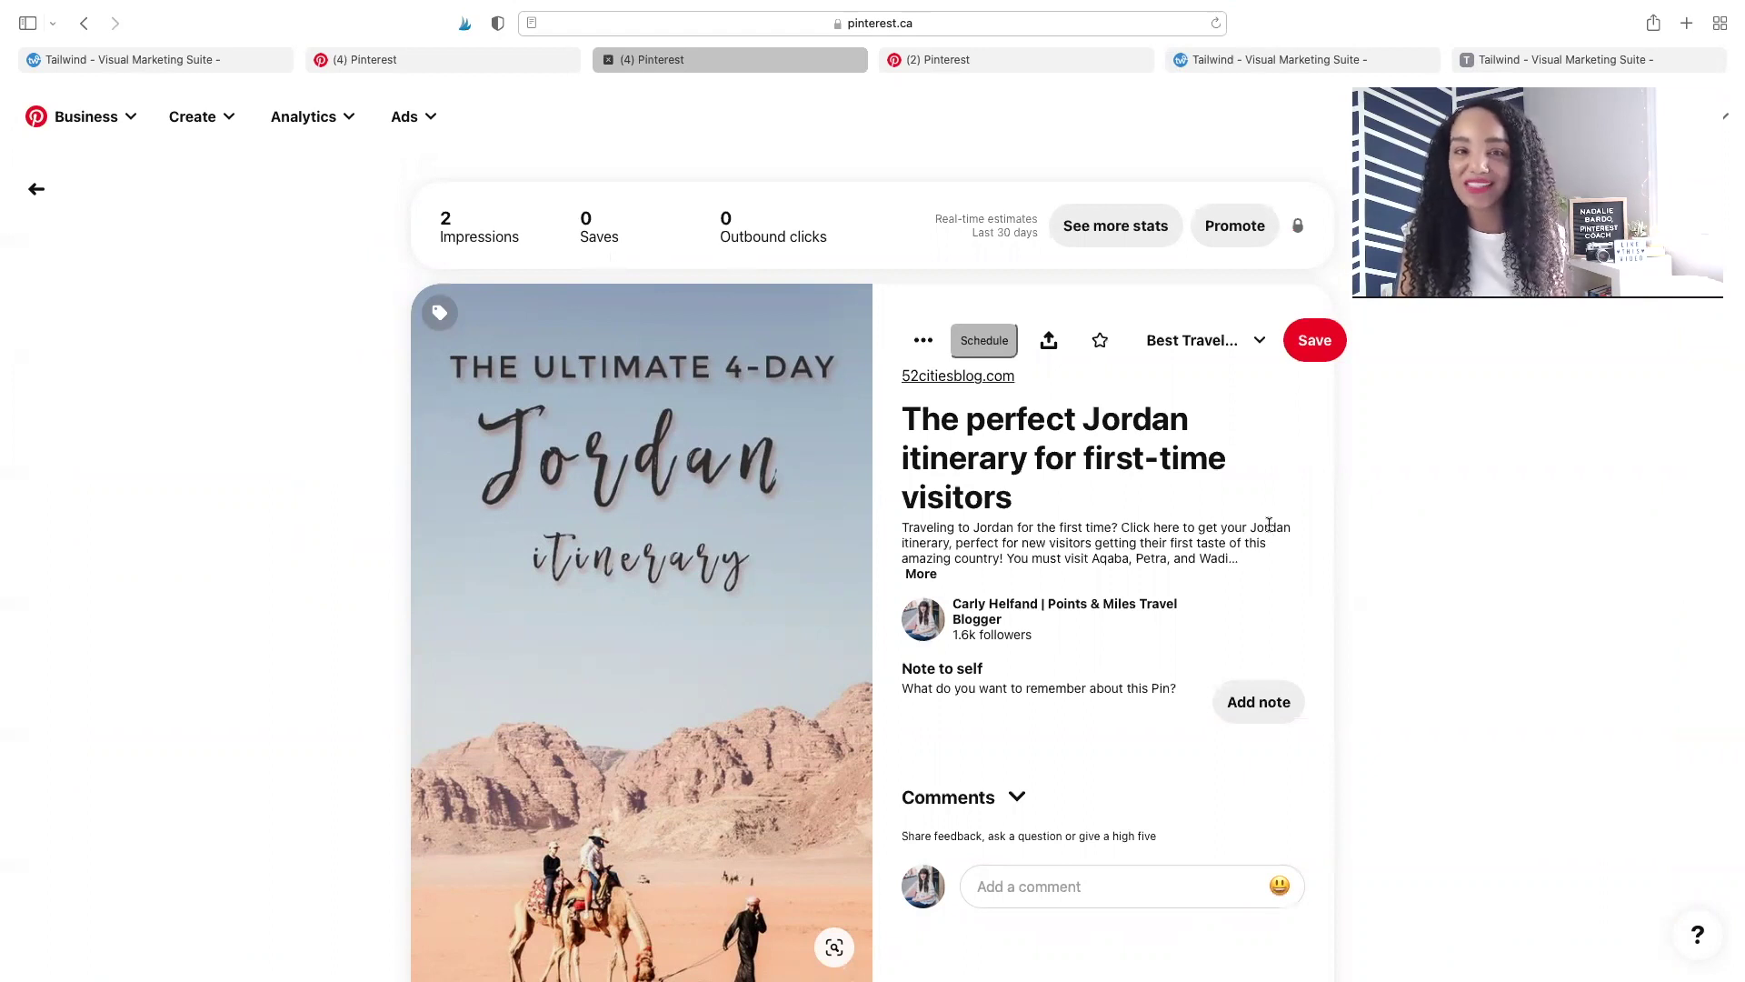
# Use the Tailwind Schedule button on the Jordan itinerary pin to open it in Tailwind.
pyautogui.click(980, 350)
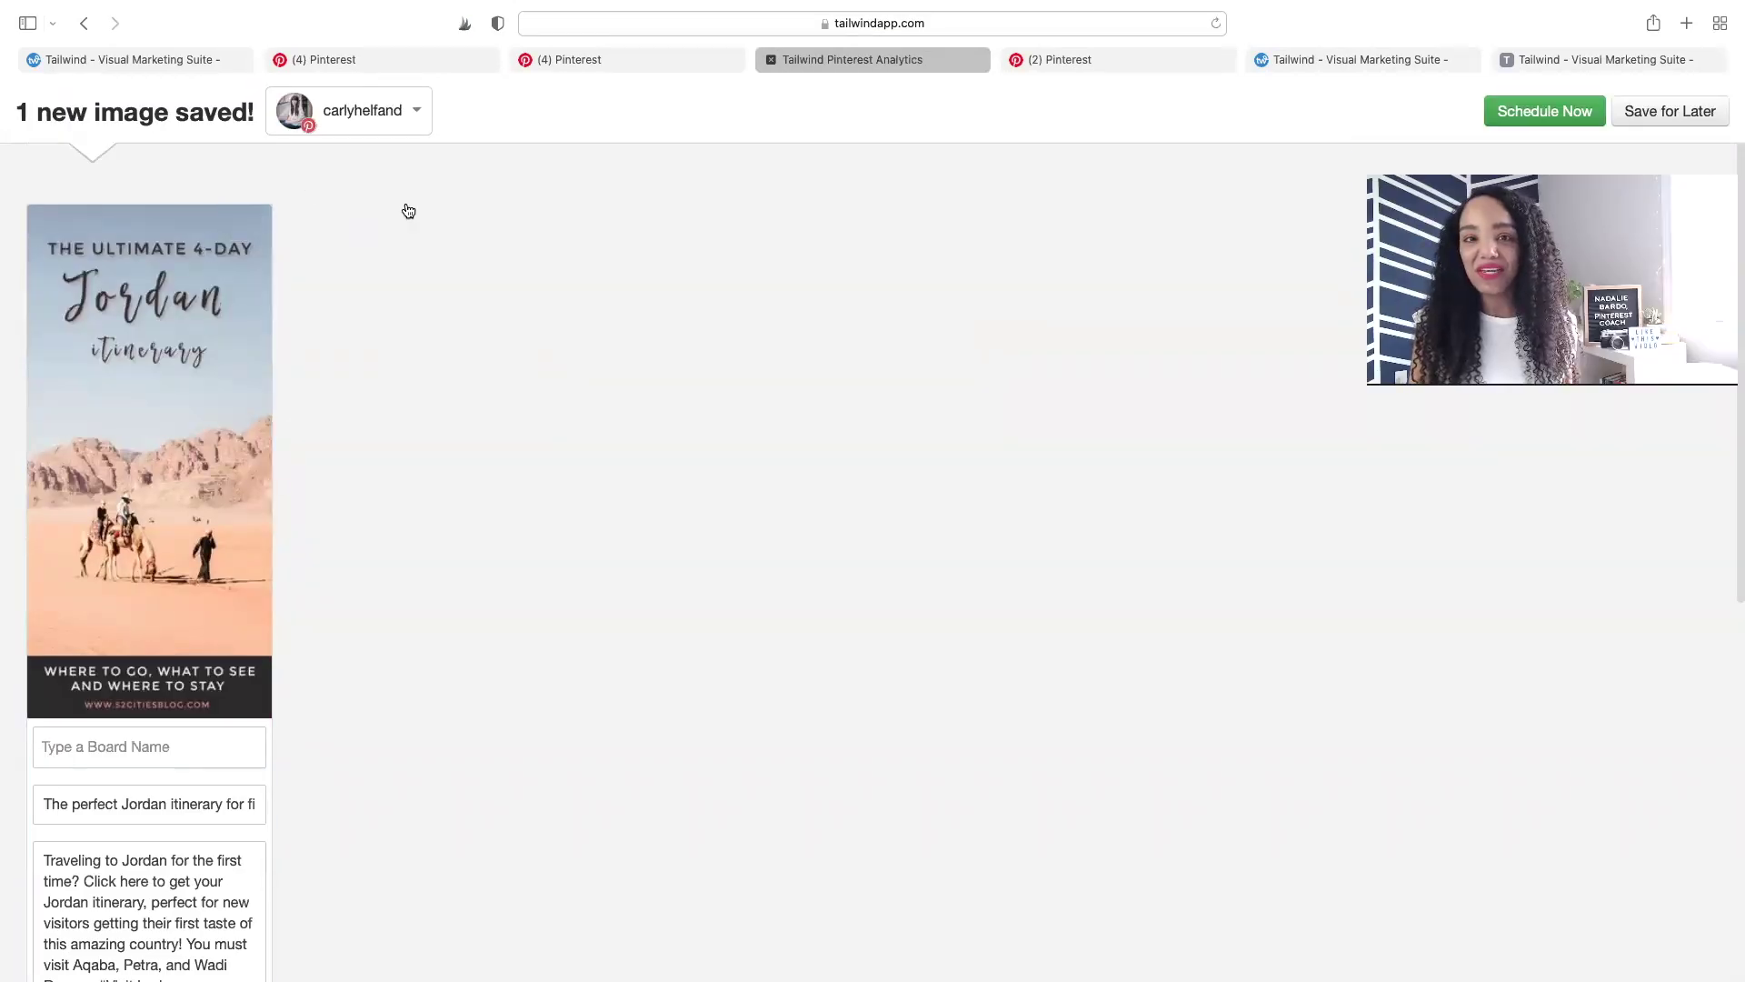
# Delete the hashtags after 'Aqaba, Petra, and Wadi Rum.' in the description and zoom in.
pyautogui.scroll(-5, 409, 211)
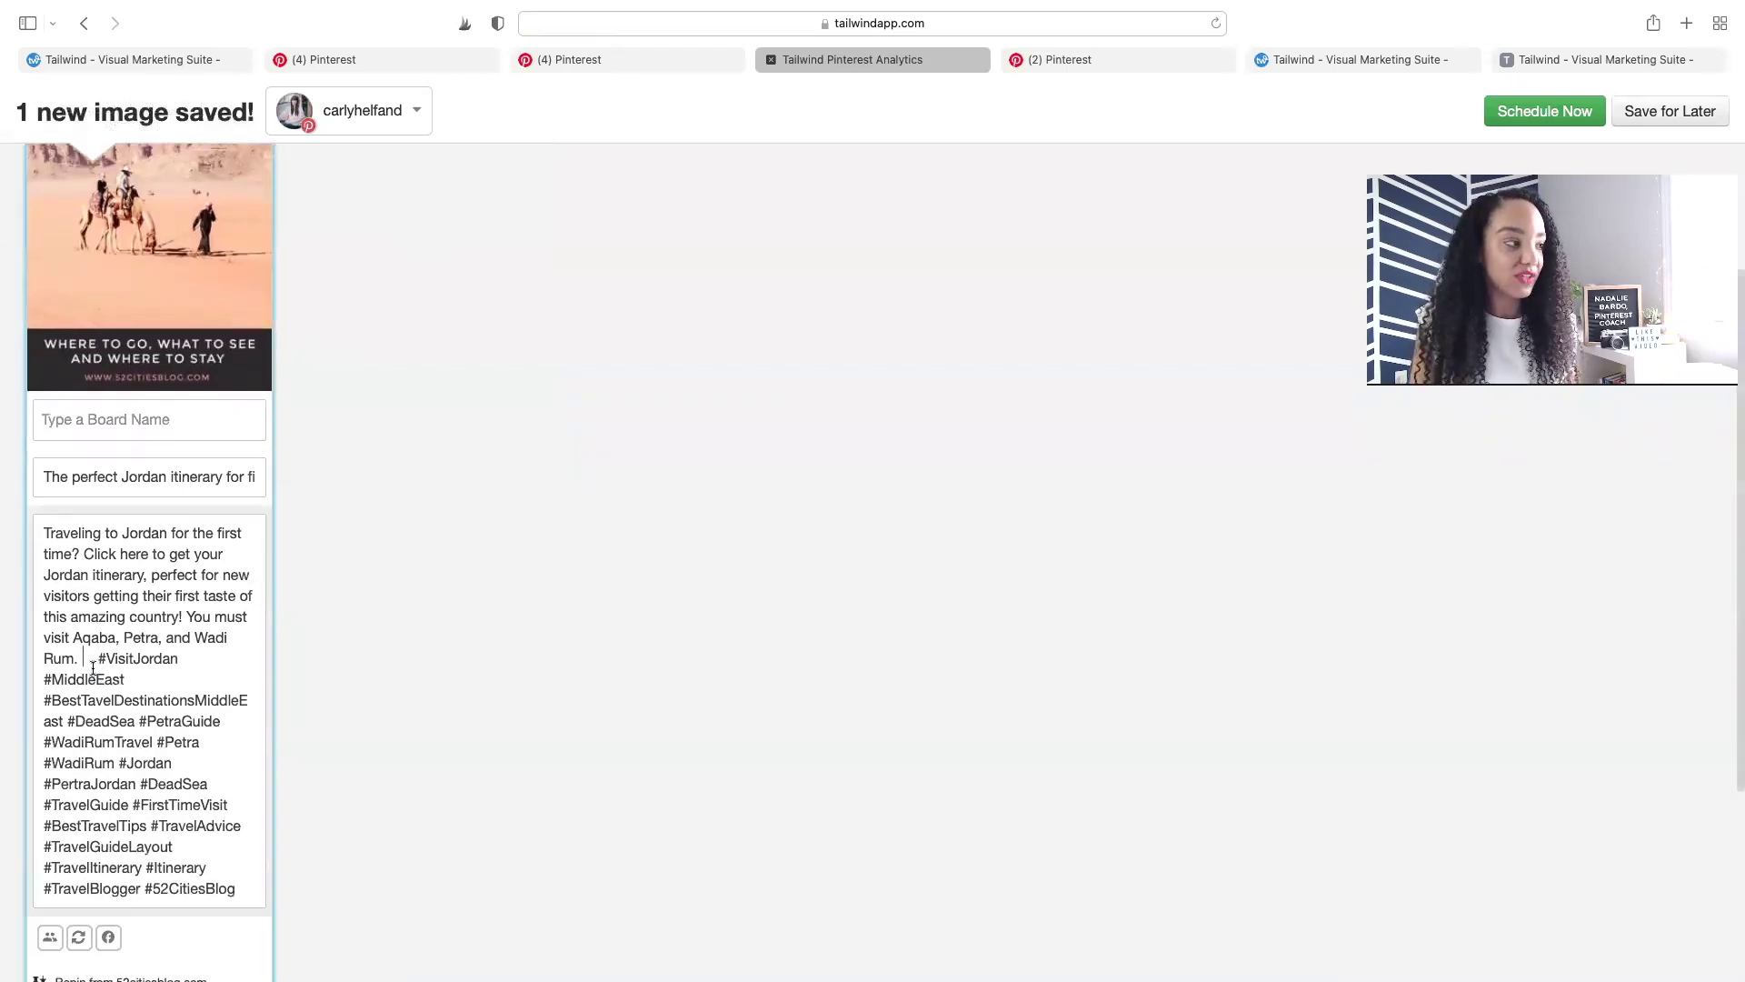
pyautogui.moveTo(93, 669); pyautogui.dragTo(258, 884)
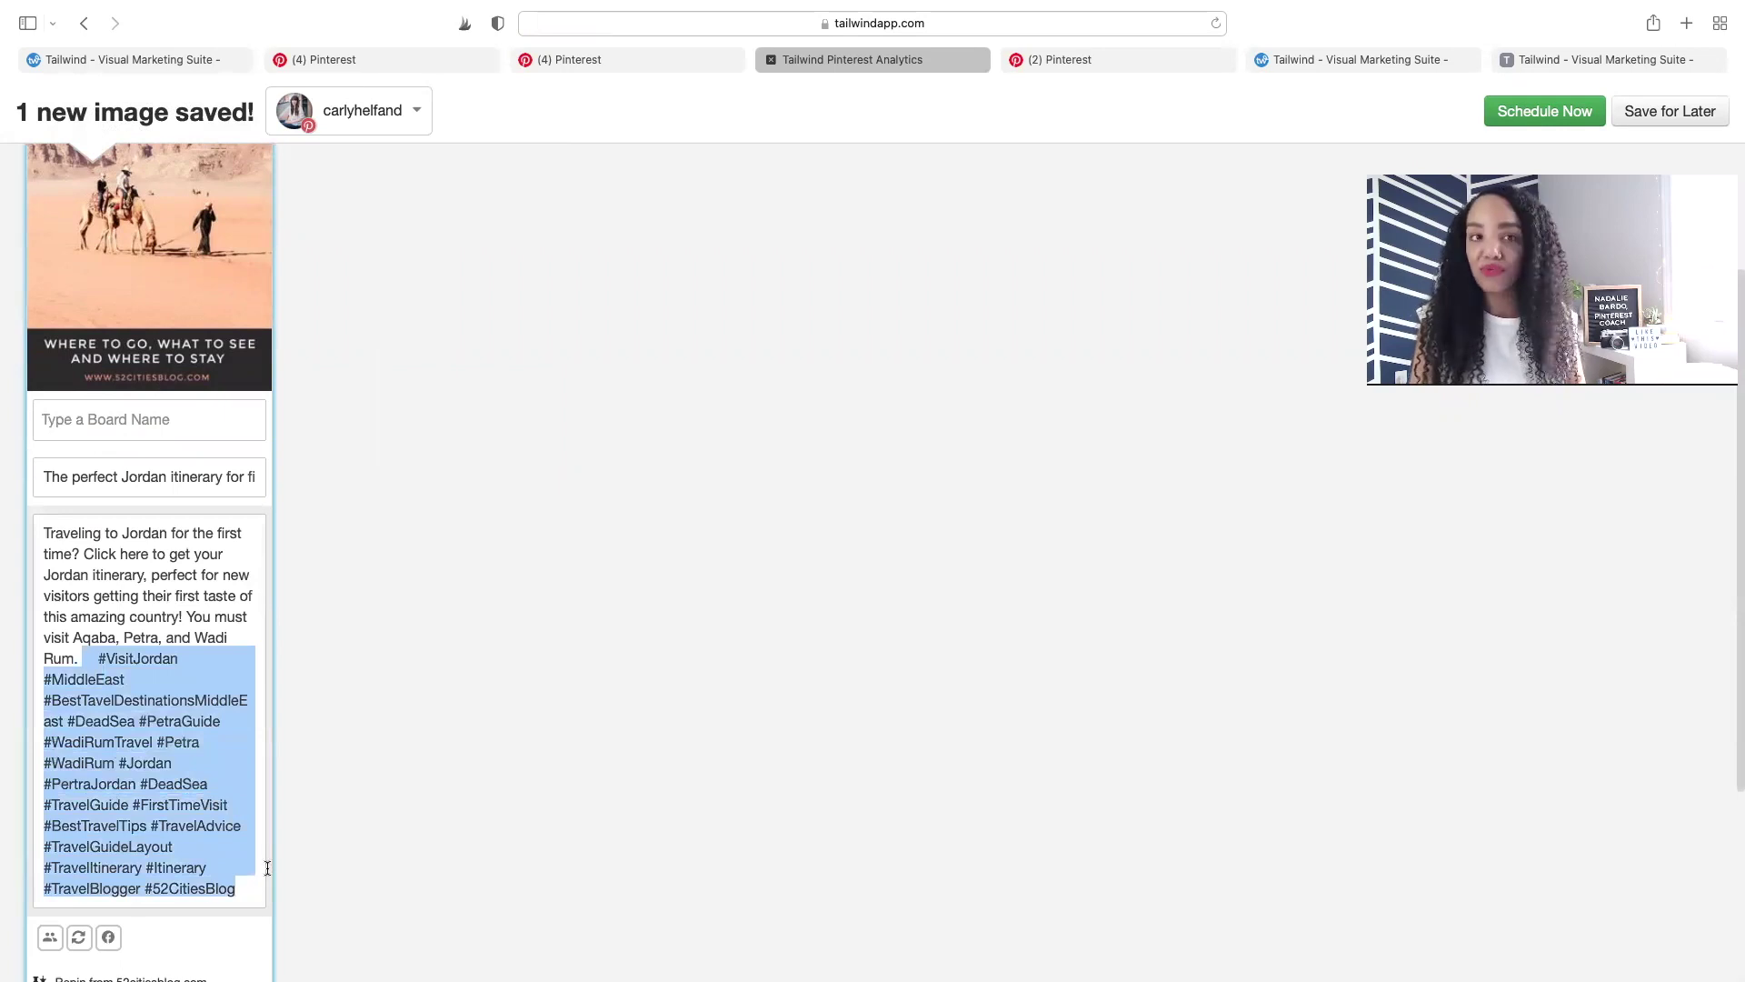
pyautogui.press('BackSpace')
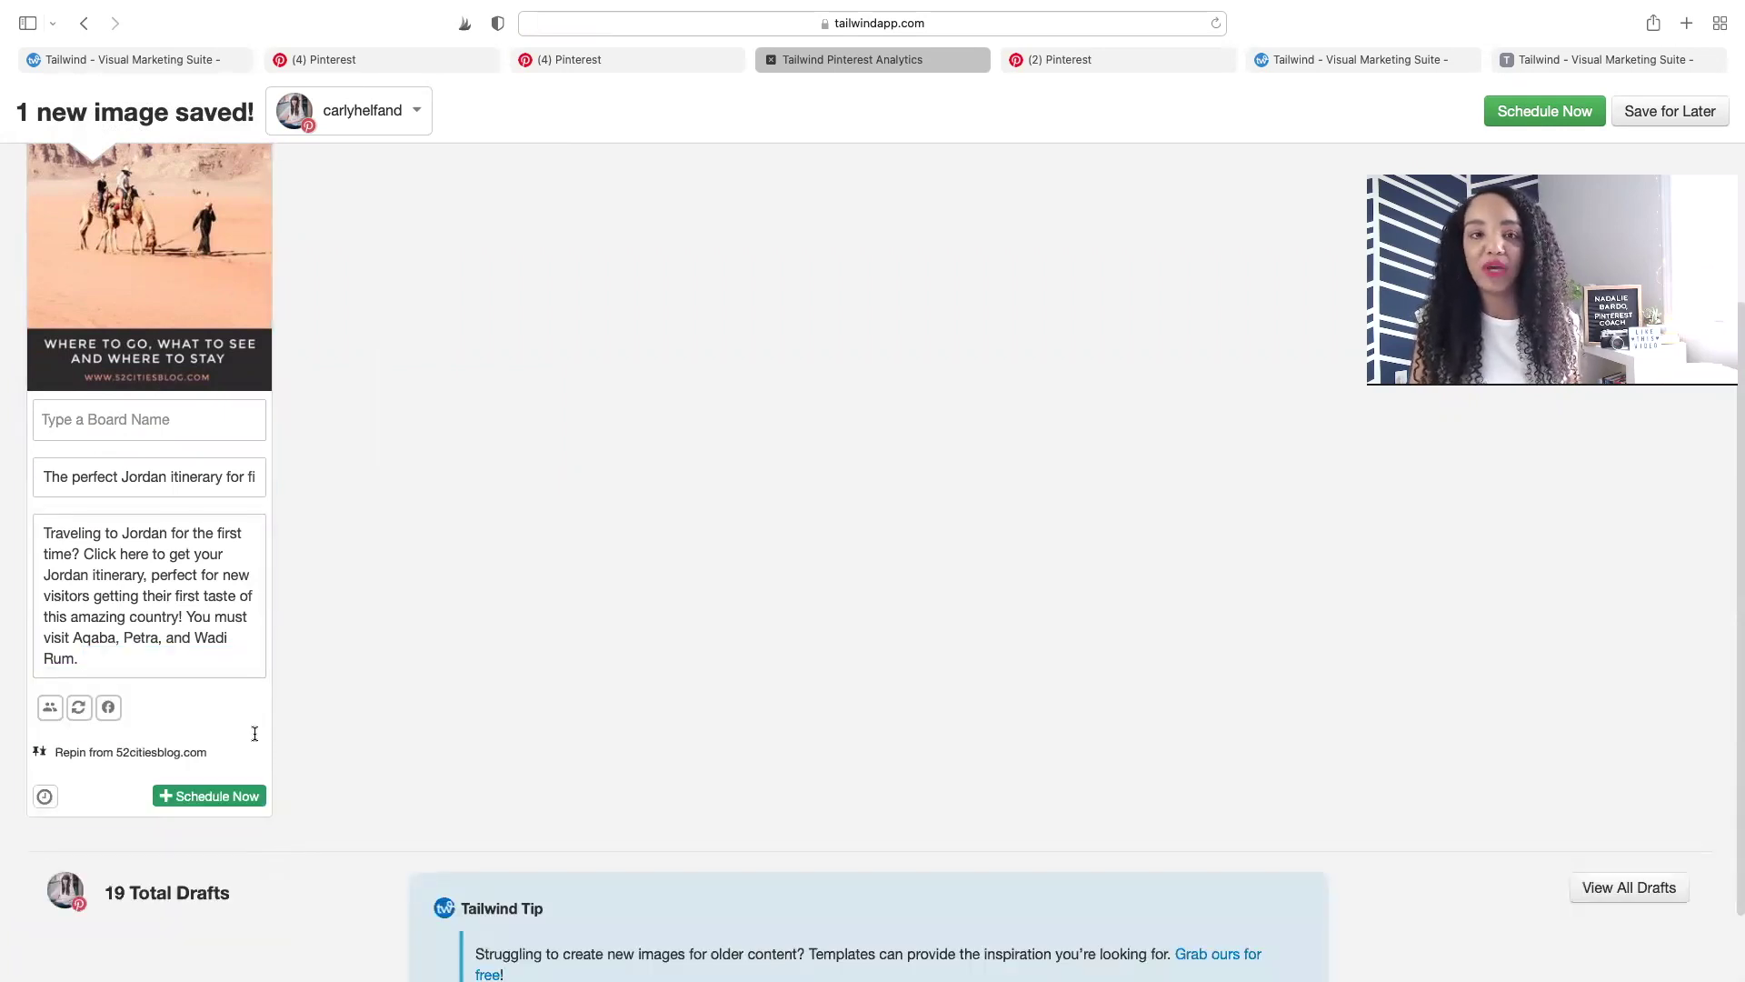
pyautogui.press('super+equal')
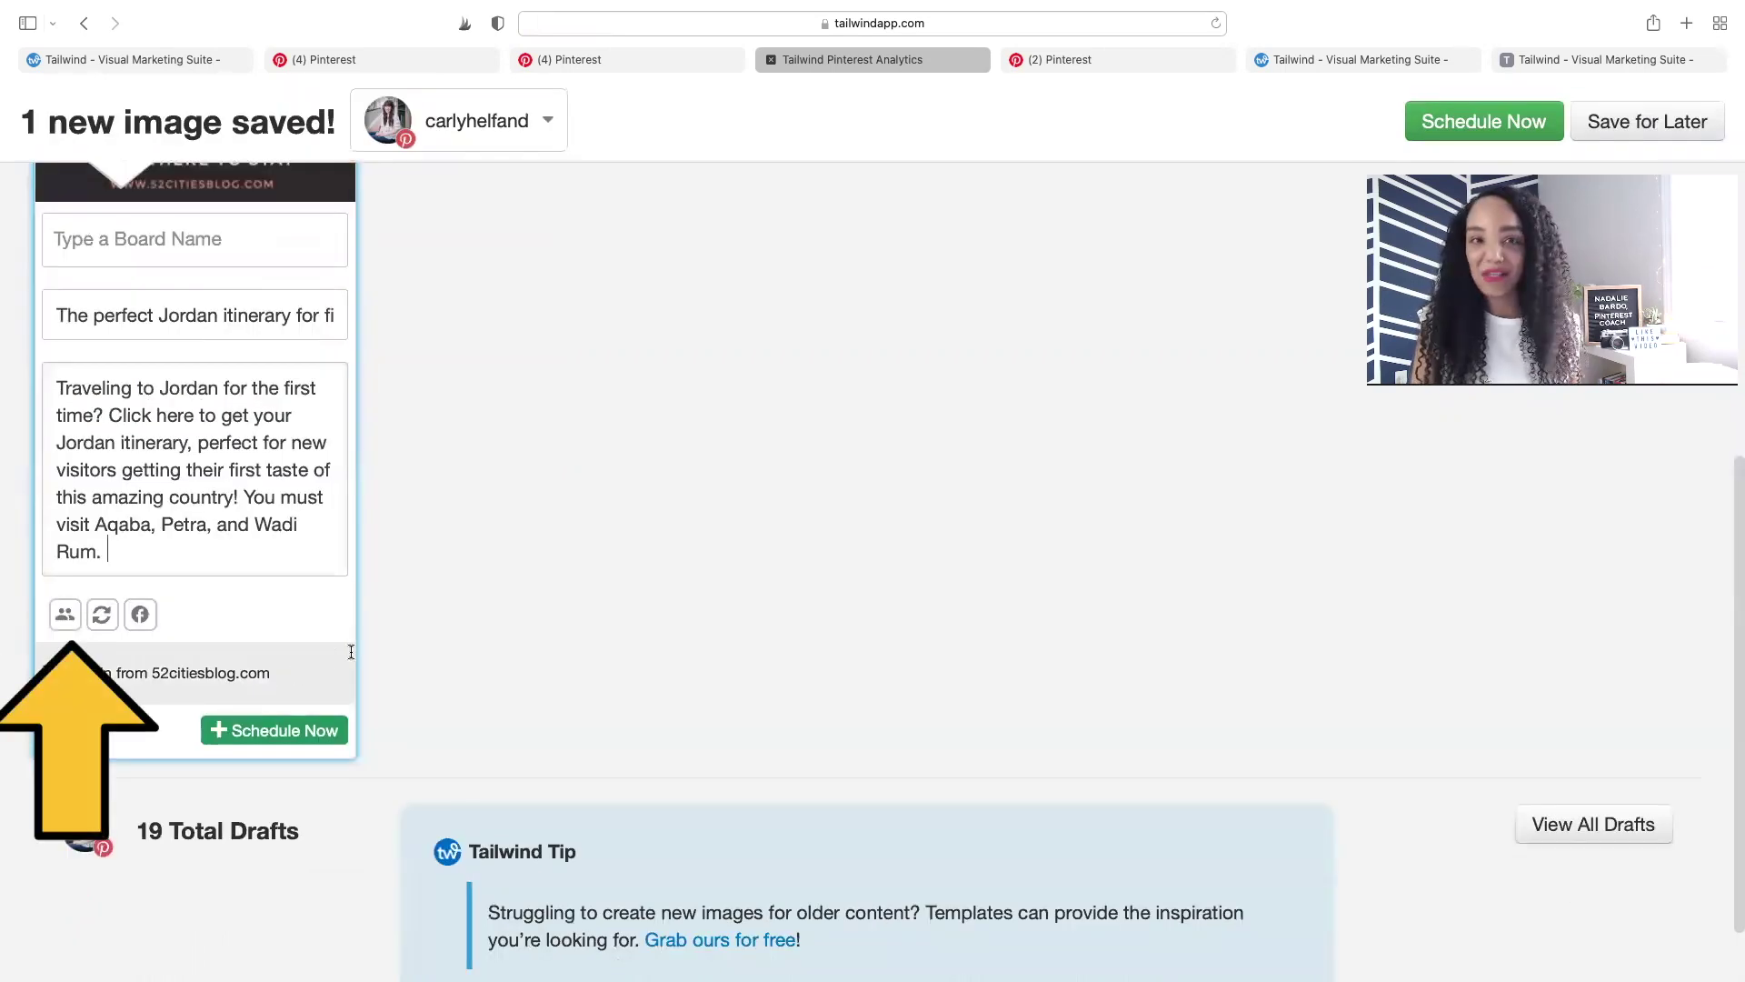
# Select the Bucket List, 52 Cities Travel, _Travel_ and Best Travel, Inspiration & Destinations communities.
pyautogui.click(64, 617)
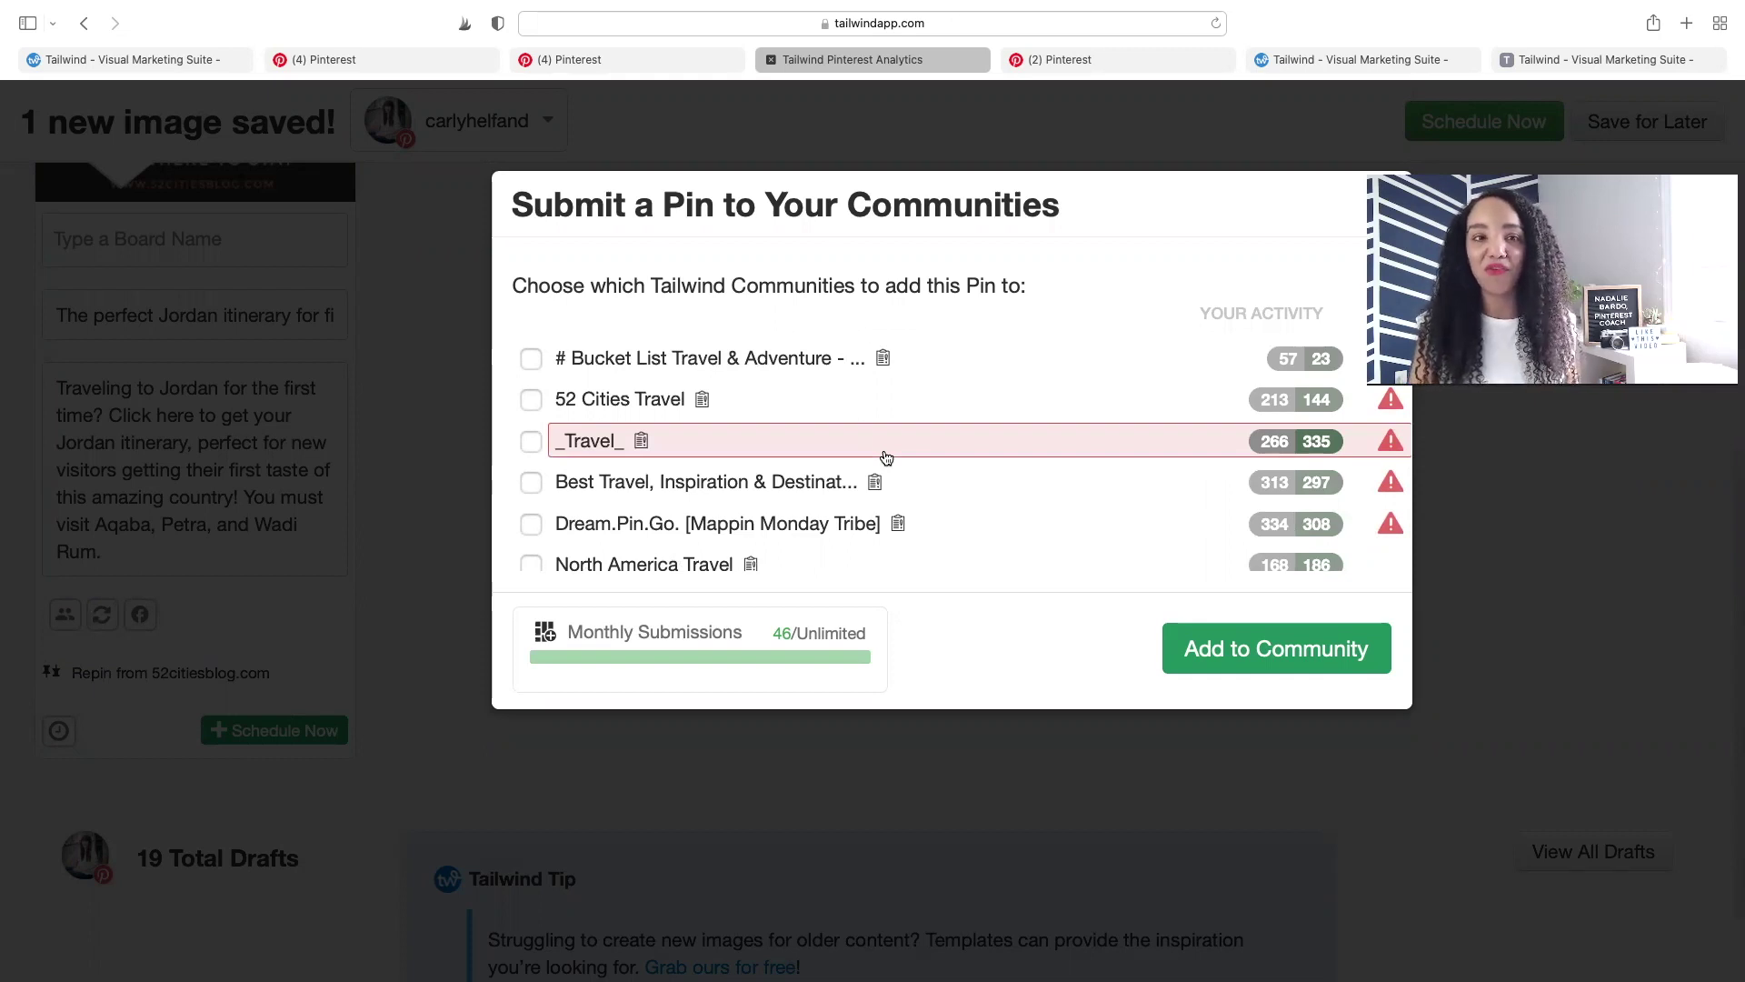
pyautogui.click(751, 360)
pyautogui.click(745, 400)
pyautogui.click(754, 445)
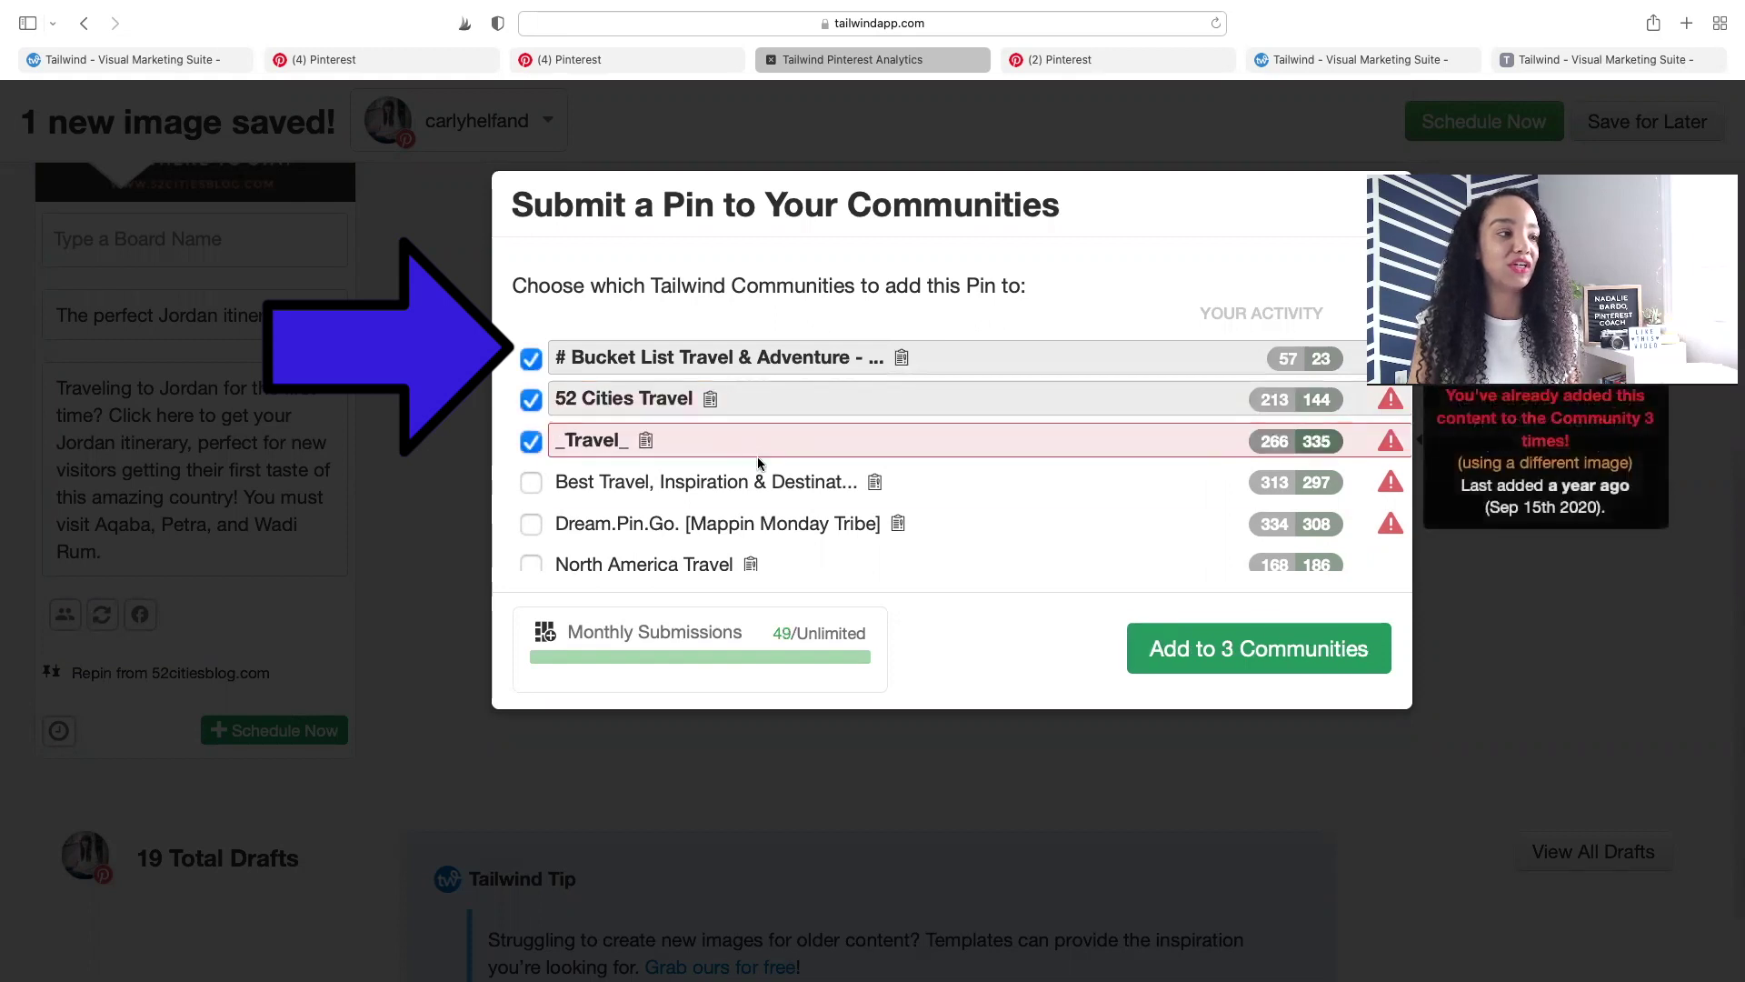
pyautogui.click(772, 481)
pyautogui.scroll(-1, 771, 478)
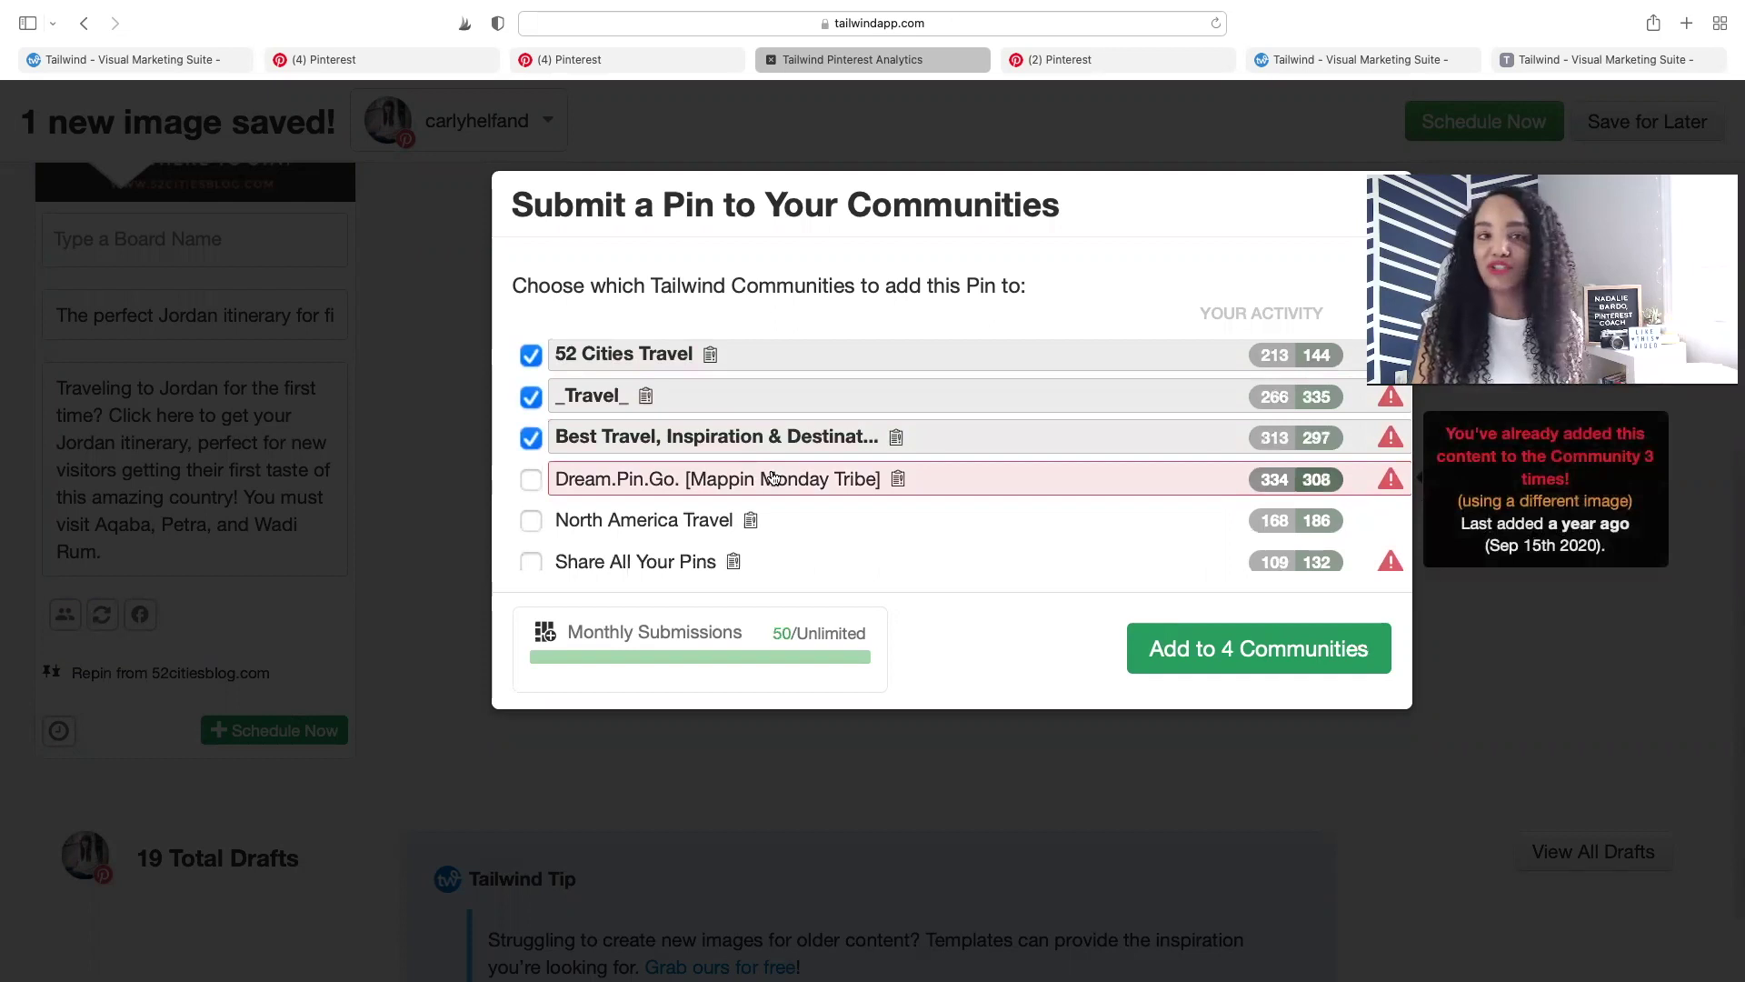
# Add Dream.Pin.Go., Share All Your Pins, Slaying Social and Travel Bloggers, then submit to all 8.
pyautogui.click(769, 483)
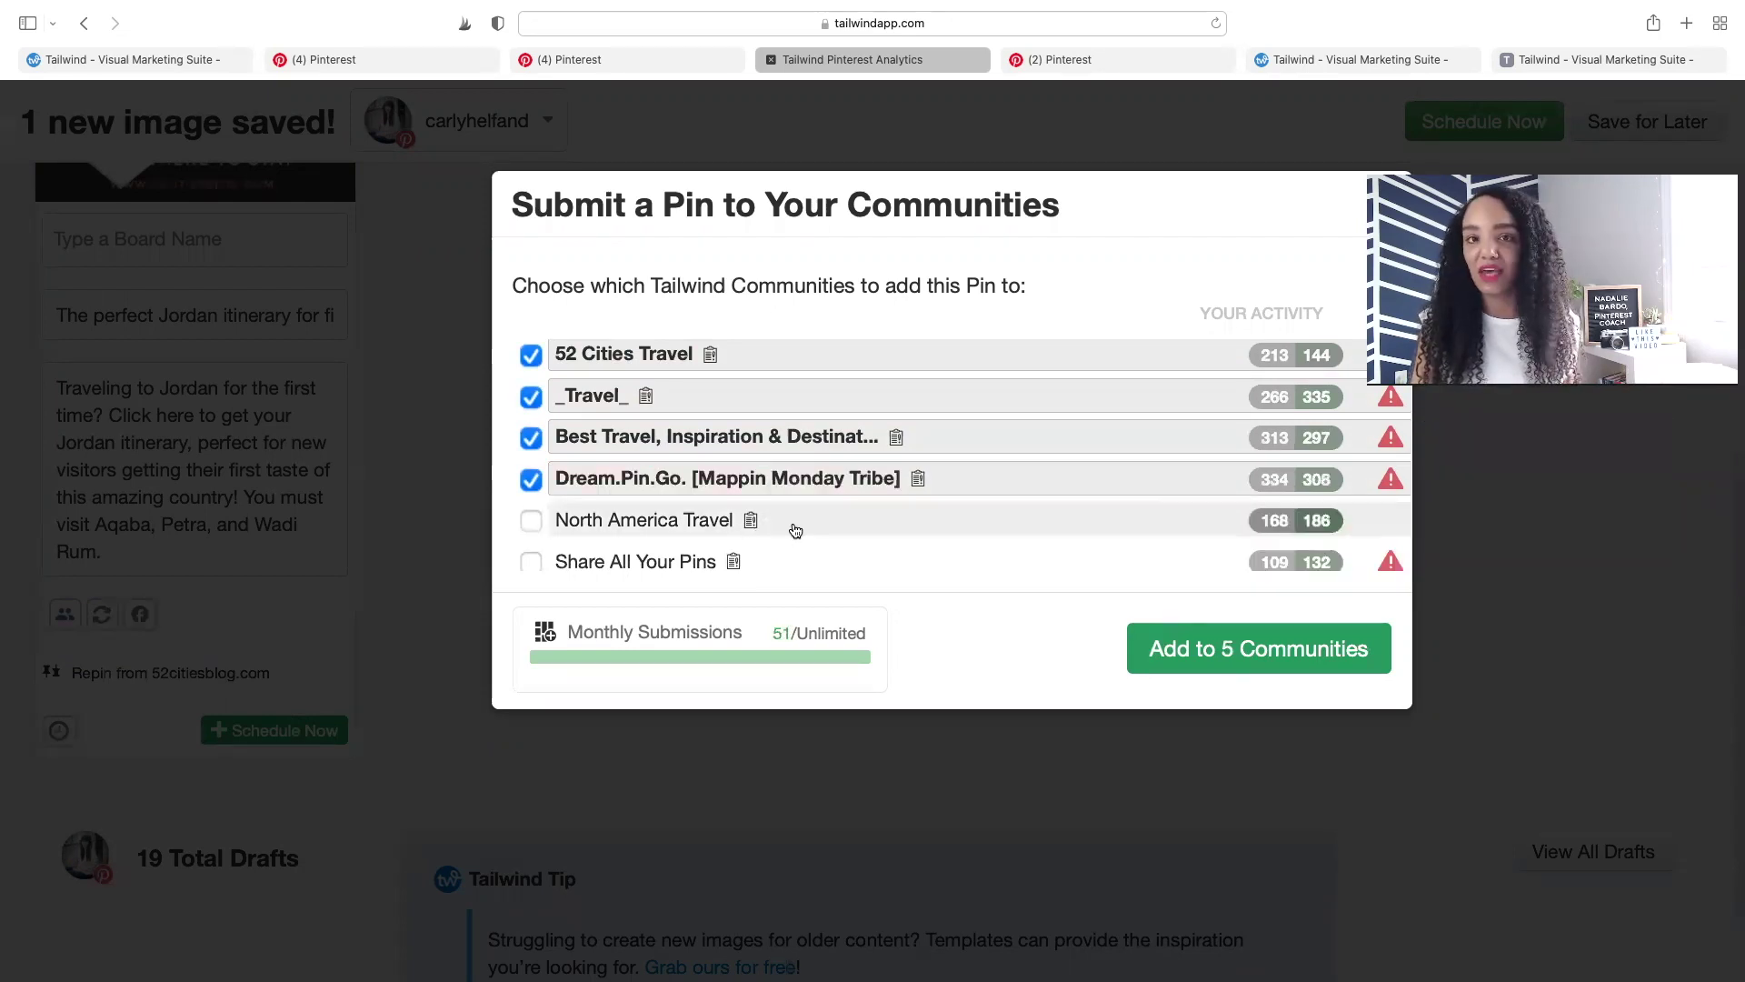
pyautogui.scroll(-1, 796, 531)
pyautogui.click(795, 517)
pyautogui.scroll(-1, 794, 516)
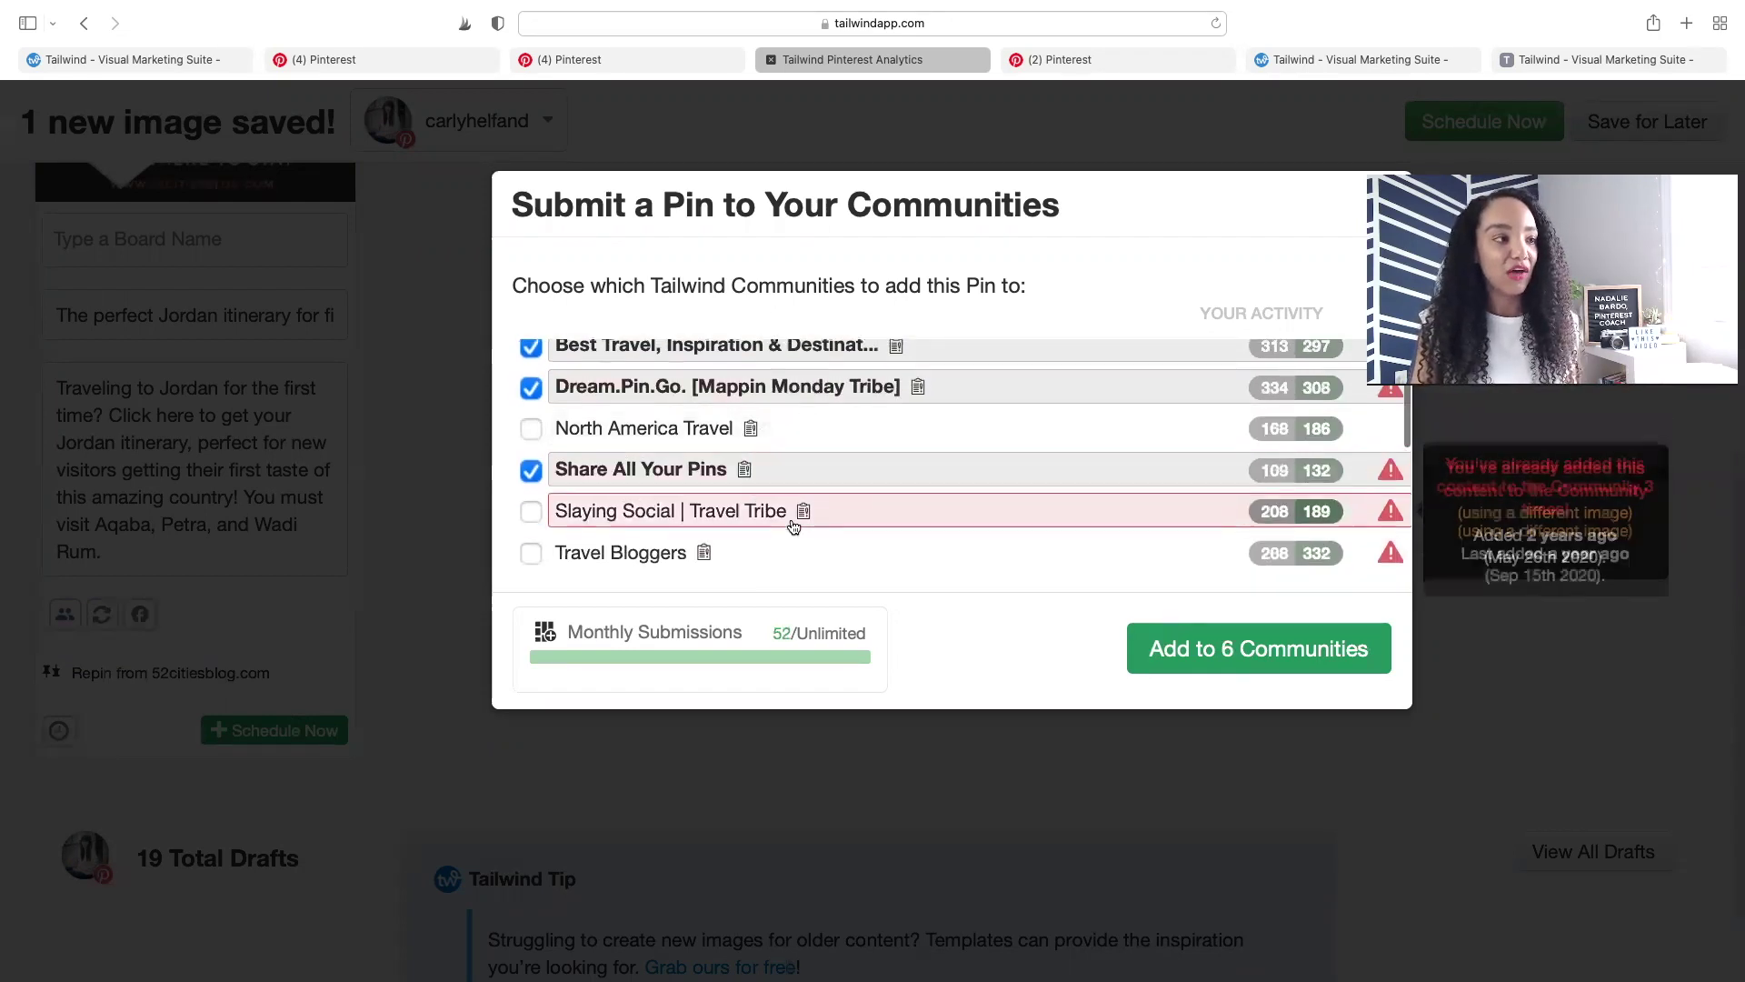
pyautogui.click(792, 510)
pyautogui.click(781, 552)
pyautogui.scroll(3, 805, 497)
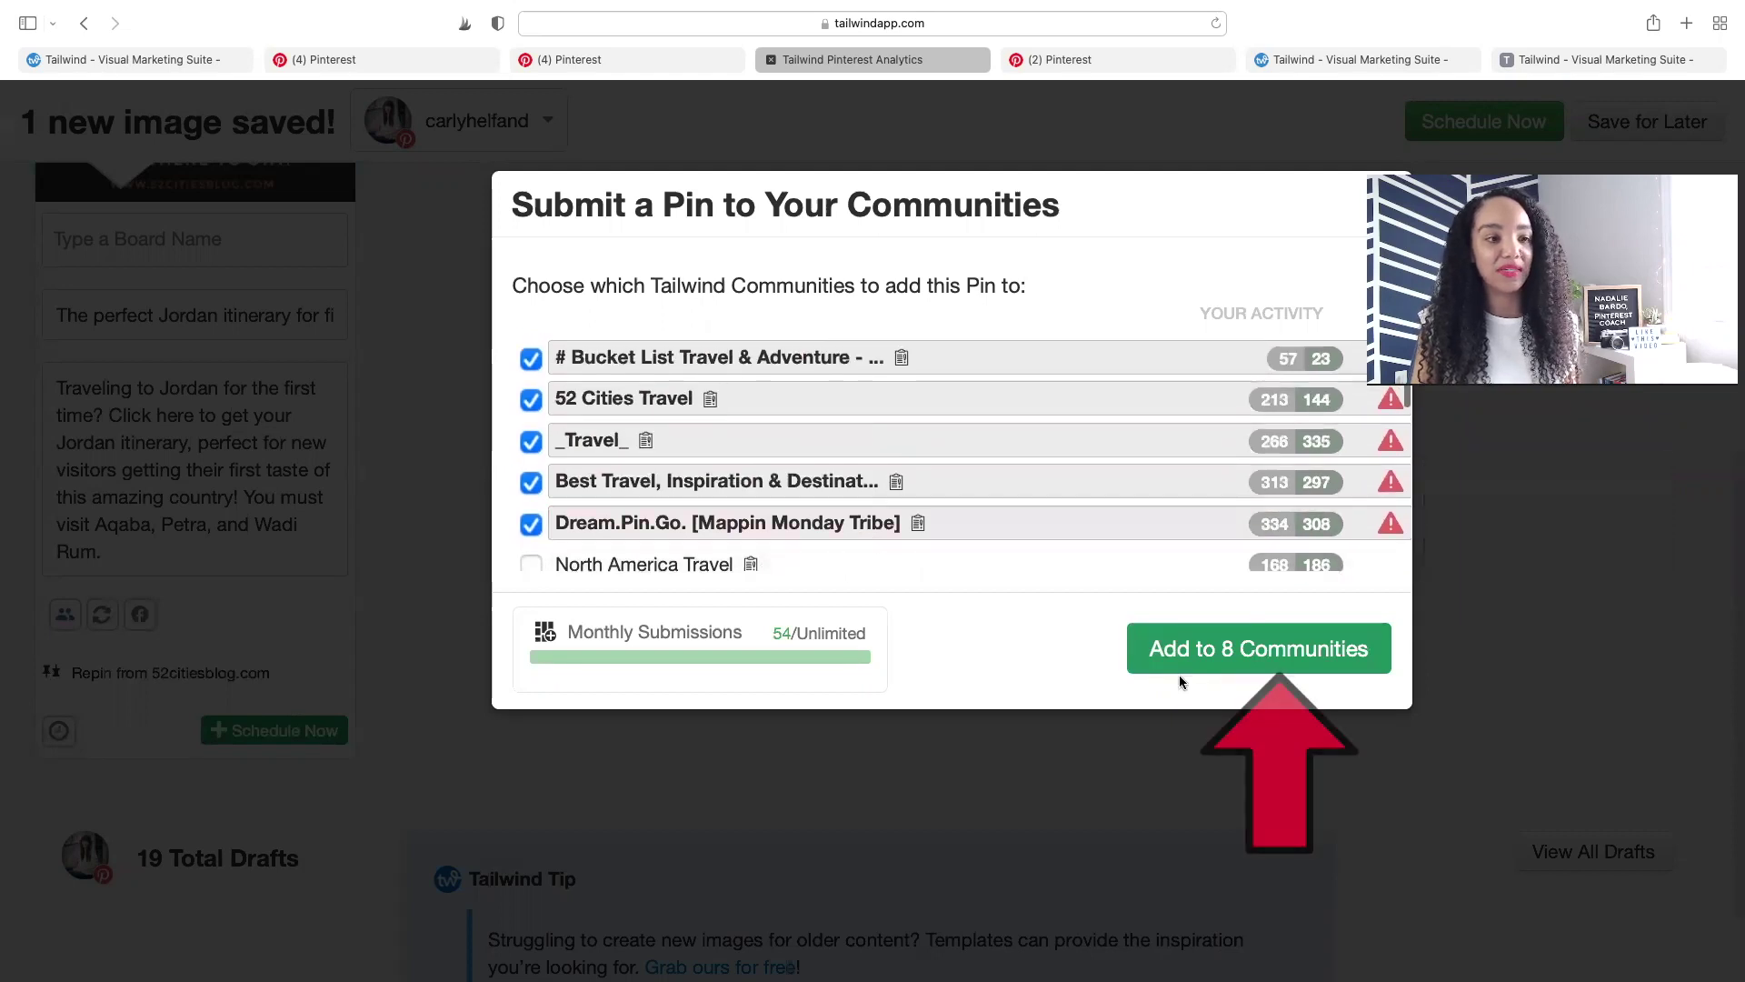
pyautogui.click(1180, 664)
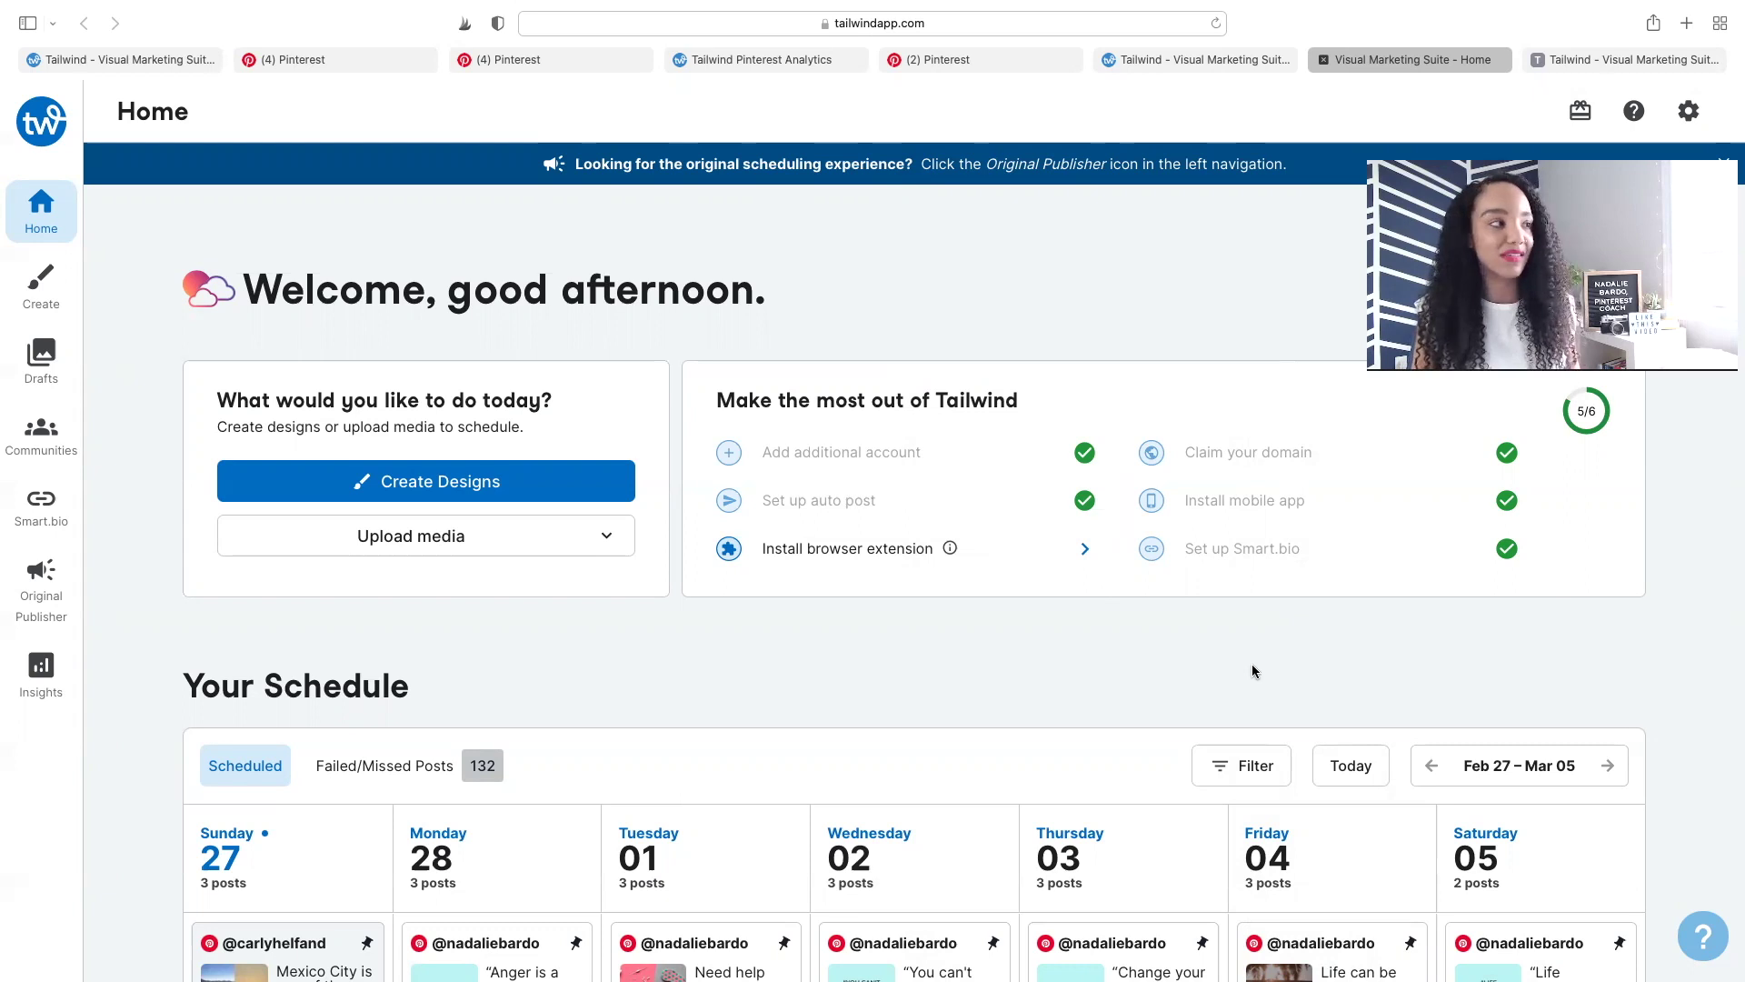
# Filter the Drafts gallery to show only one Pinterest account's drafts.
pyautogui.click(45, 364)
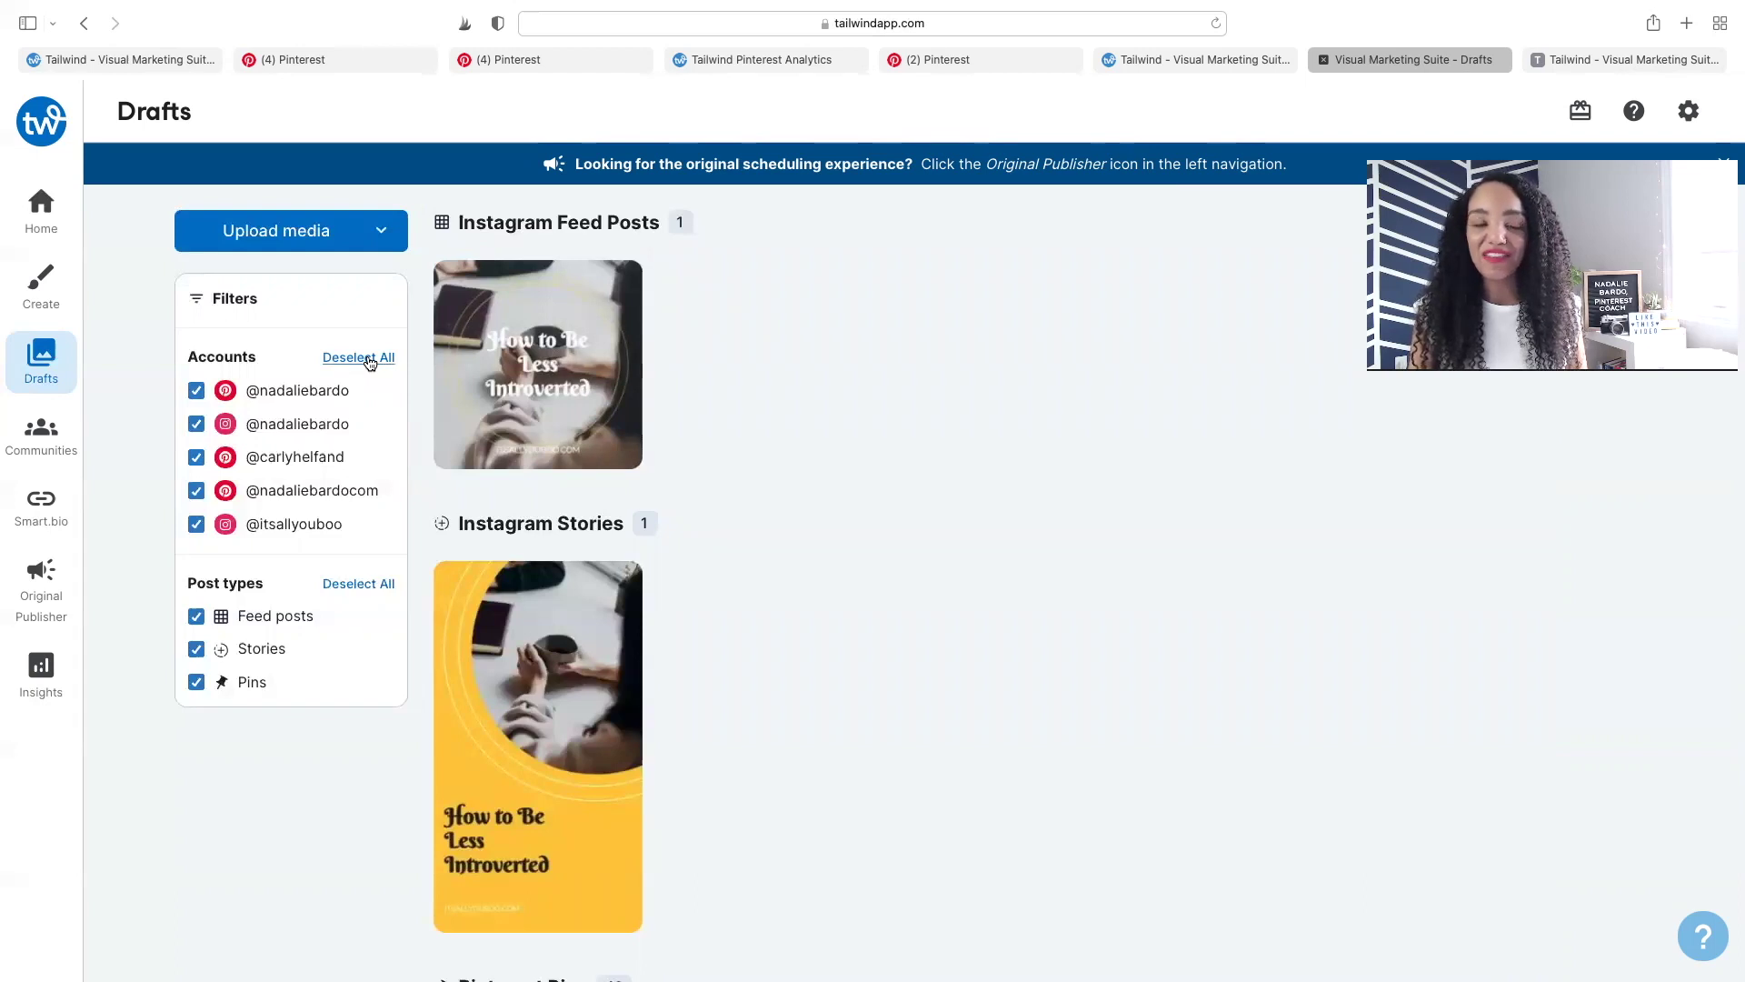
pyautogui.click(370, 360)
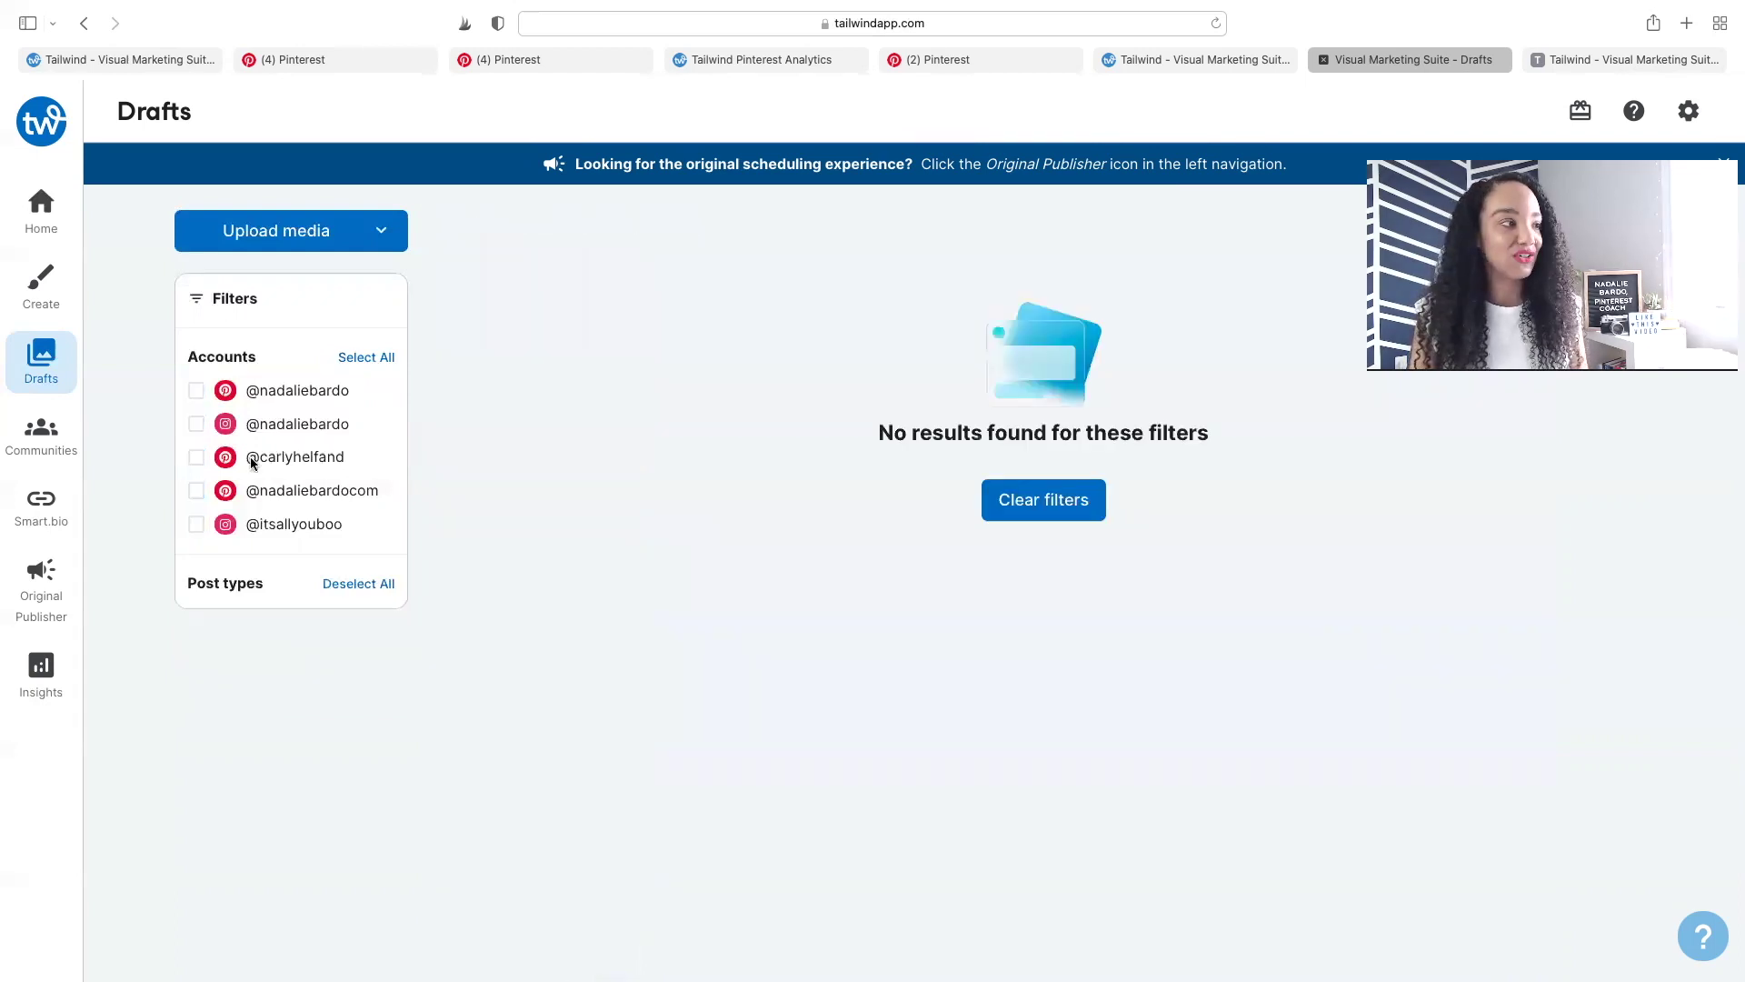
pyautogui.click(197, 457)
# Open the San Francisco 'The Best Photo Spots' draft for editing.
pyautogui.scroll(-5, 1080, 473)
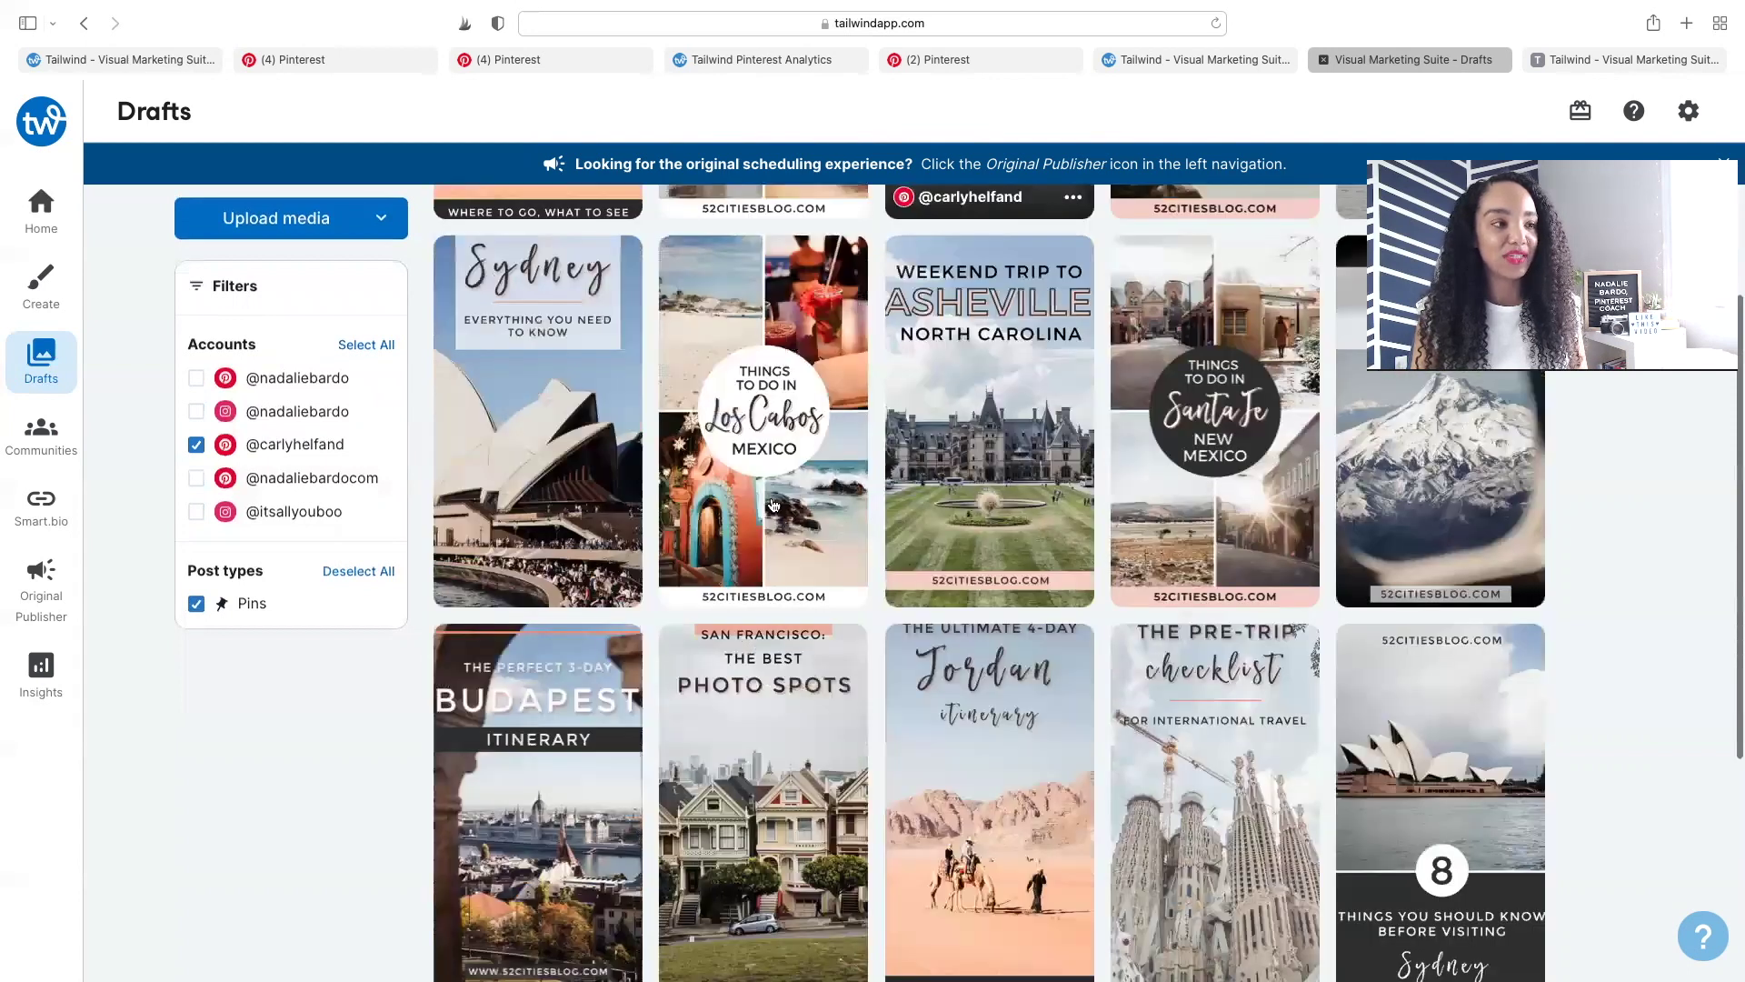
pyautogui.scroll(-4, 1070, 510)
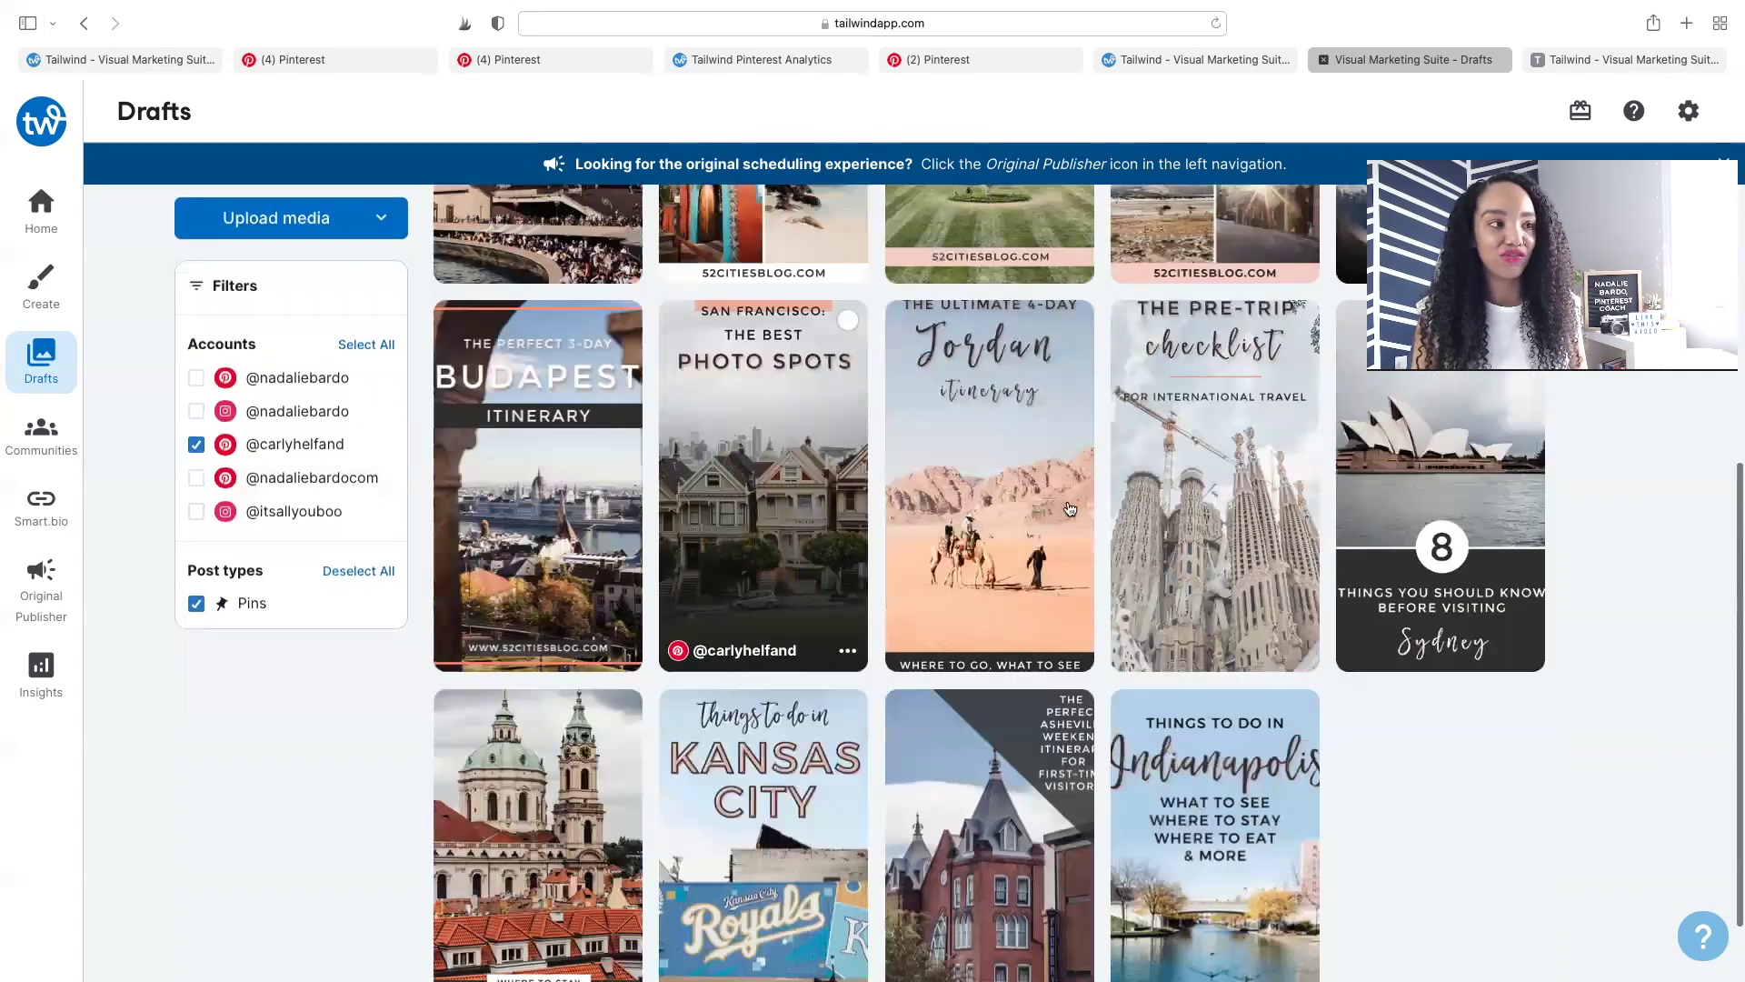
pyautogui.click(777, 498)
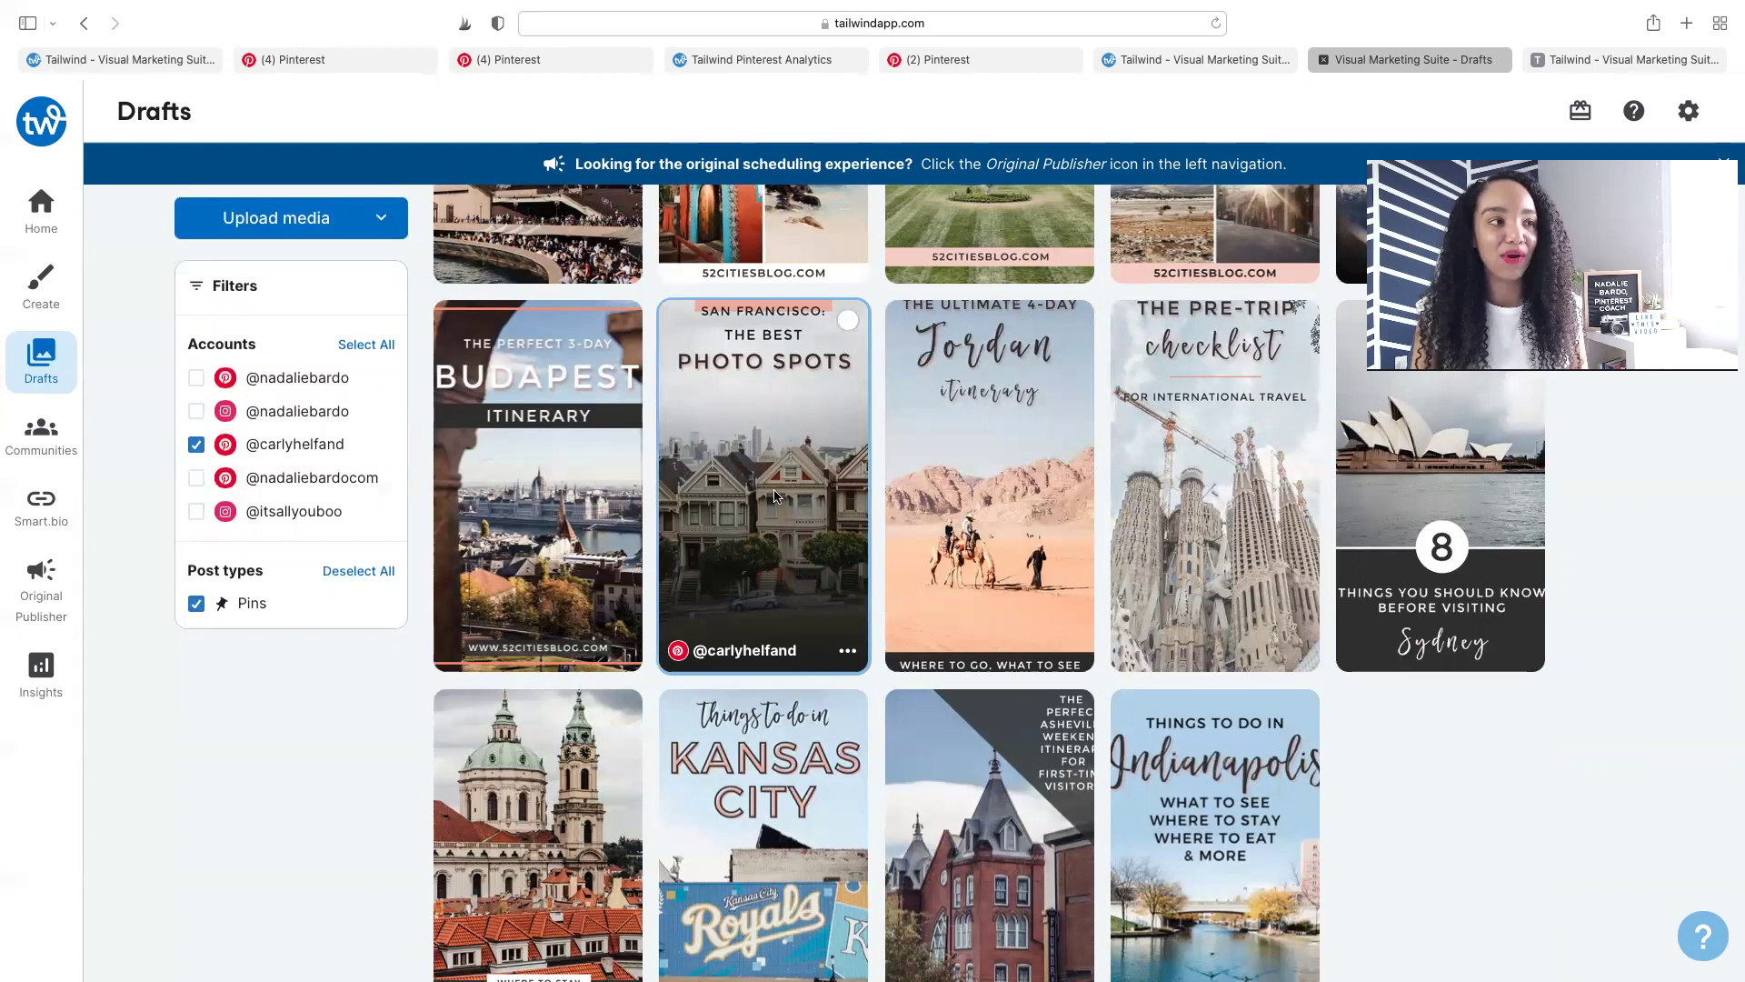
pyautogui.click(778, 497)
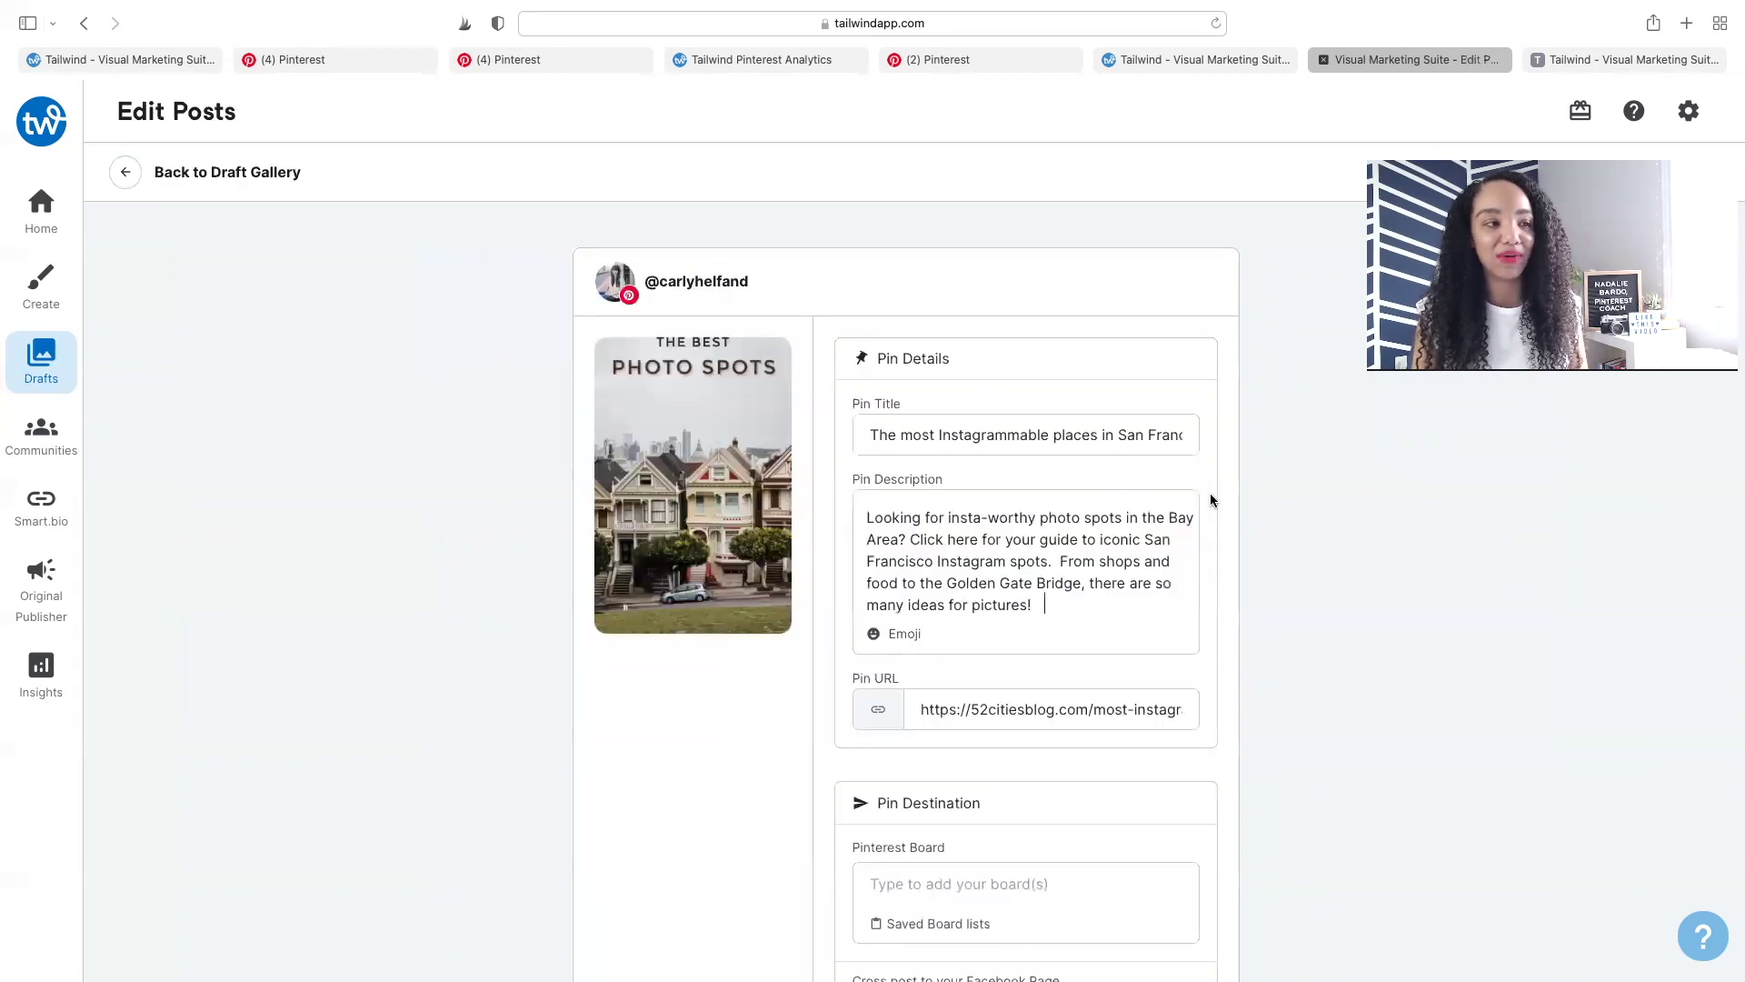
# Under Community Pins, tick North America Travel and add the San Francisco pin to it.
pyautogui.scroll(-8, 1211, 499)
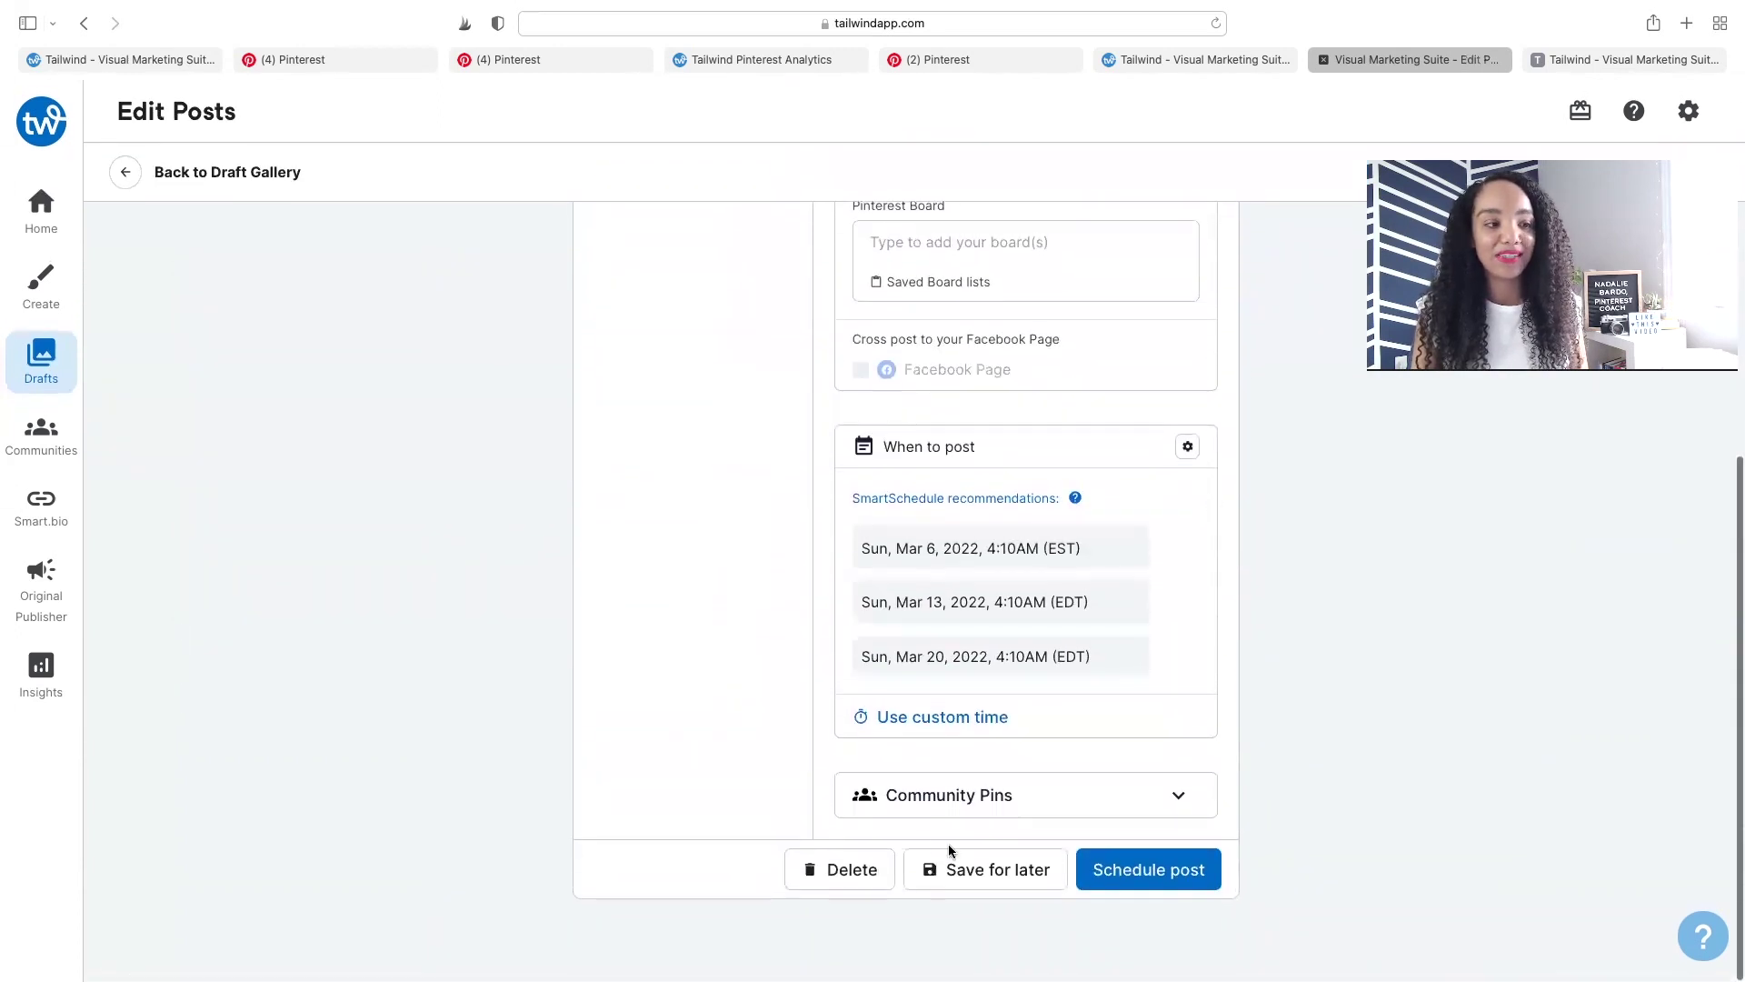
pyautogui.click(956, 798)
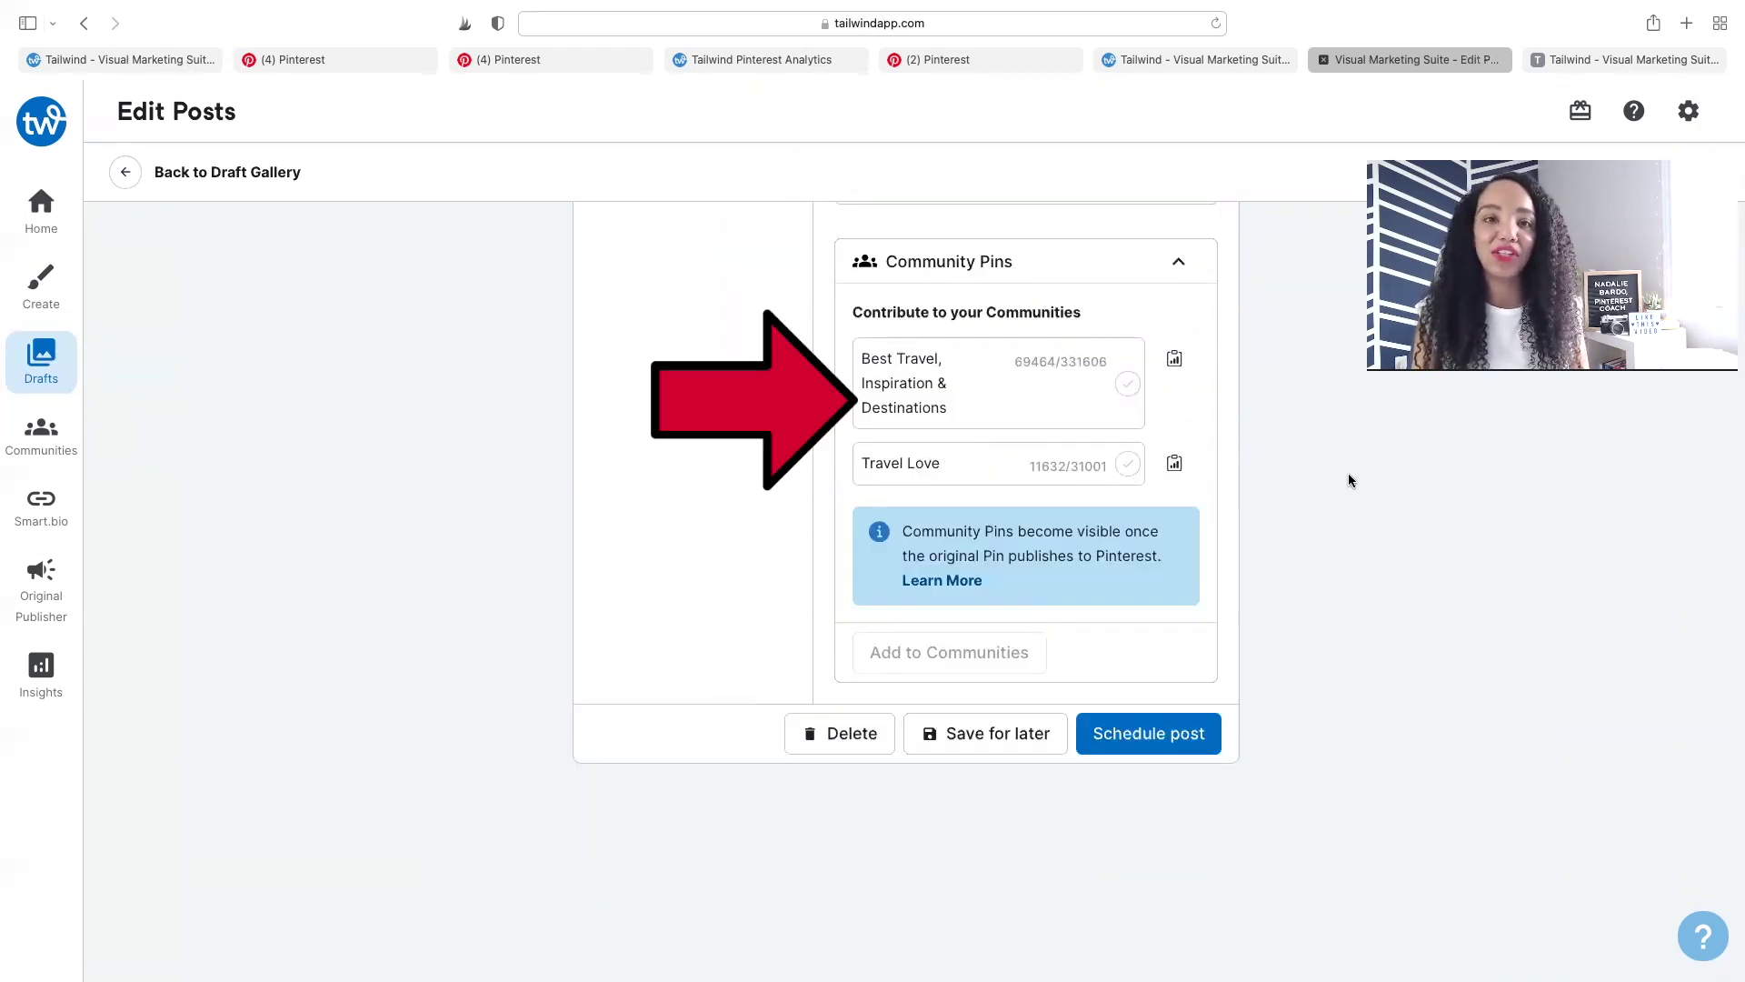
pyautogui.scroll(-1, 1078, 391)
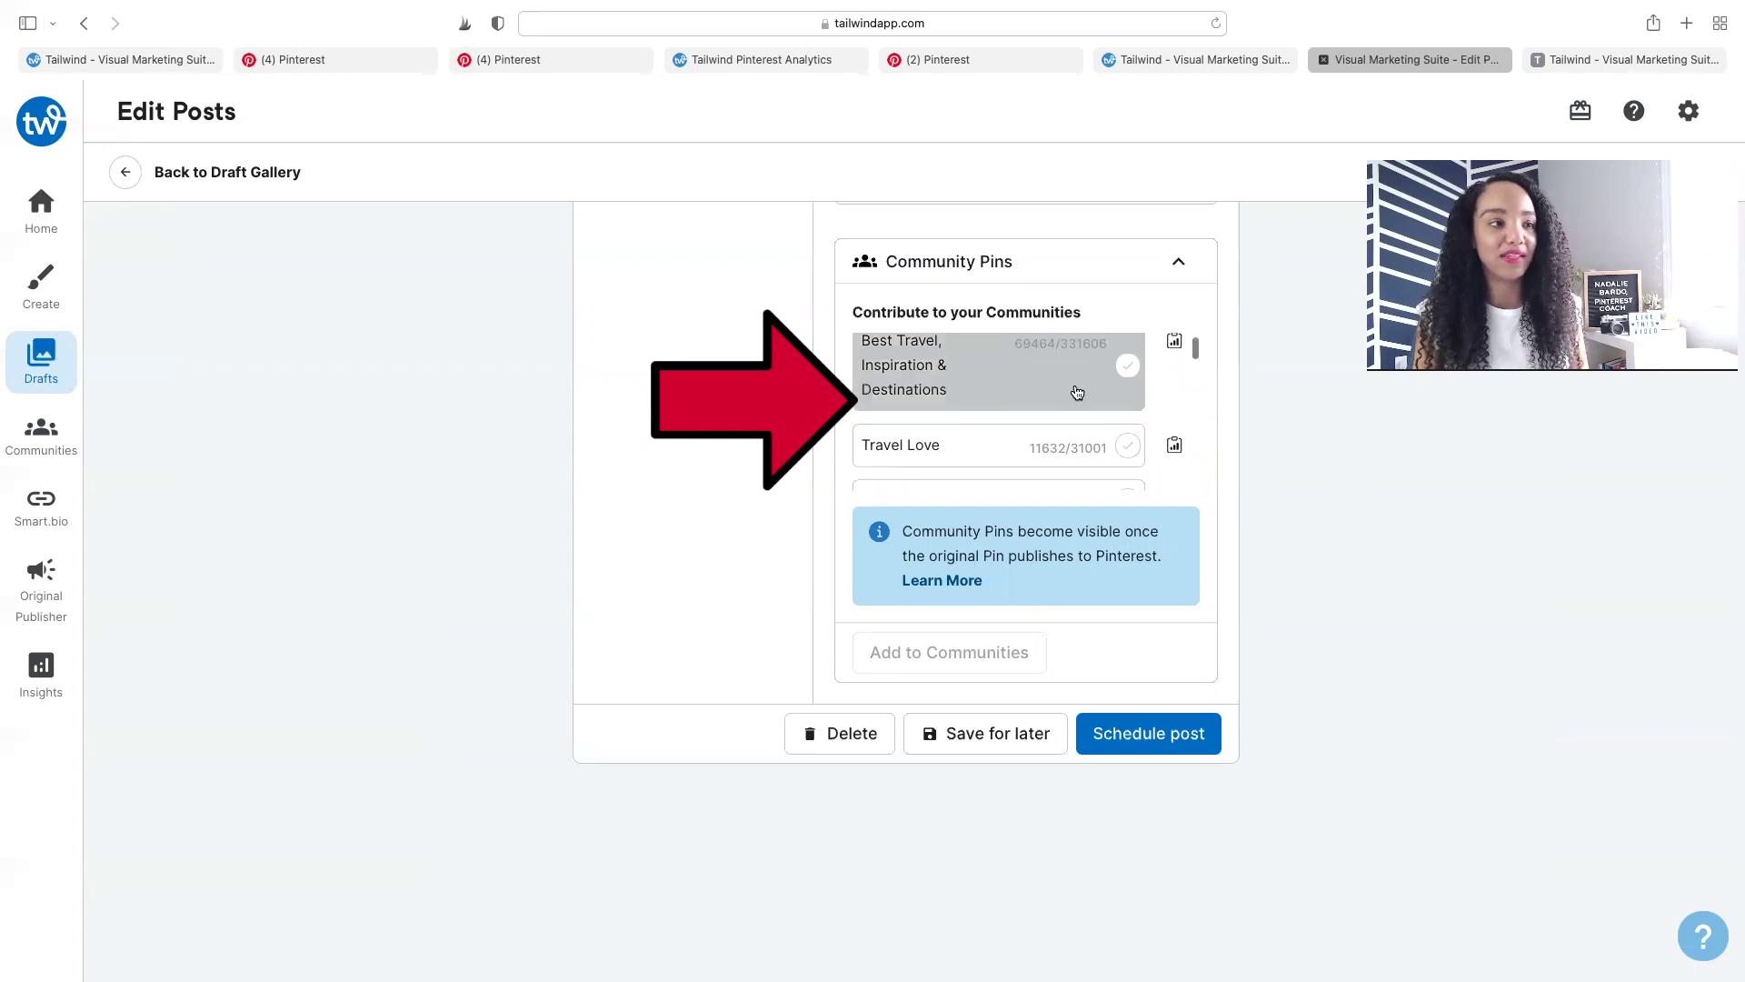
pyautogui.scroll(-8, 1078, 392)
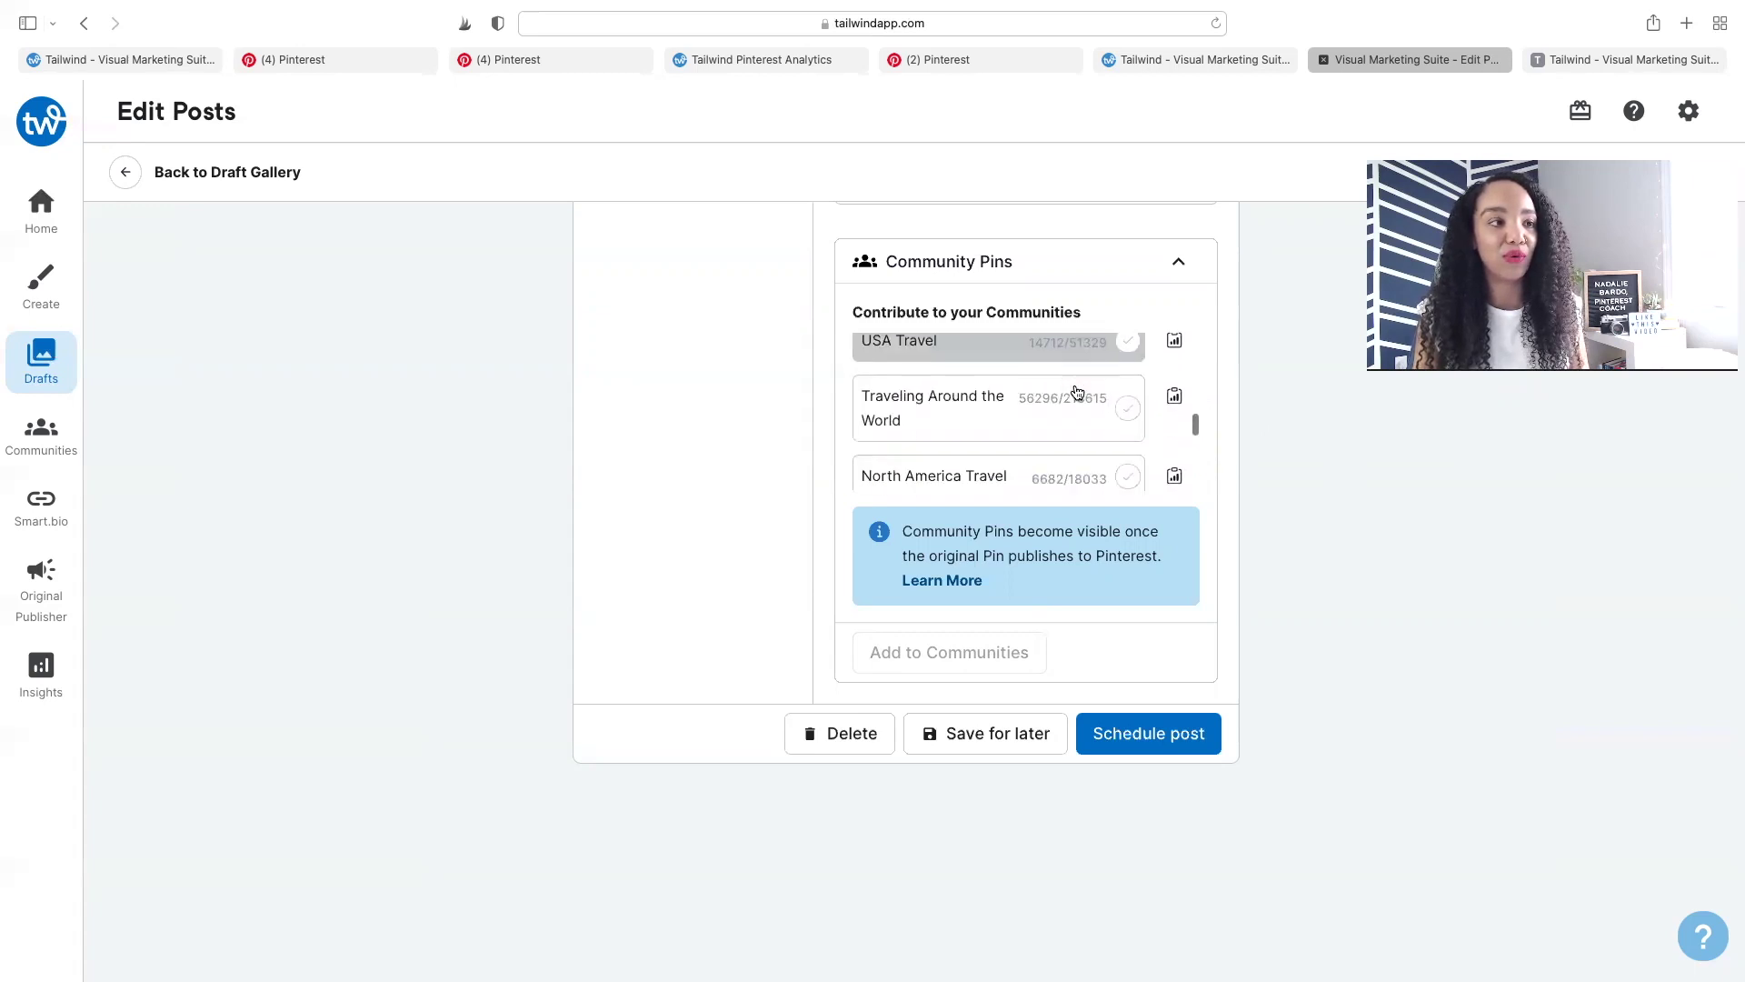
pyautogui.scroll(-3, 1078, 392)
pyautogui.click(1050, 415)
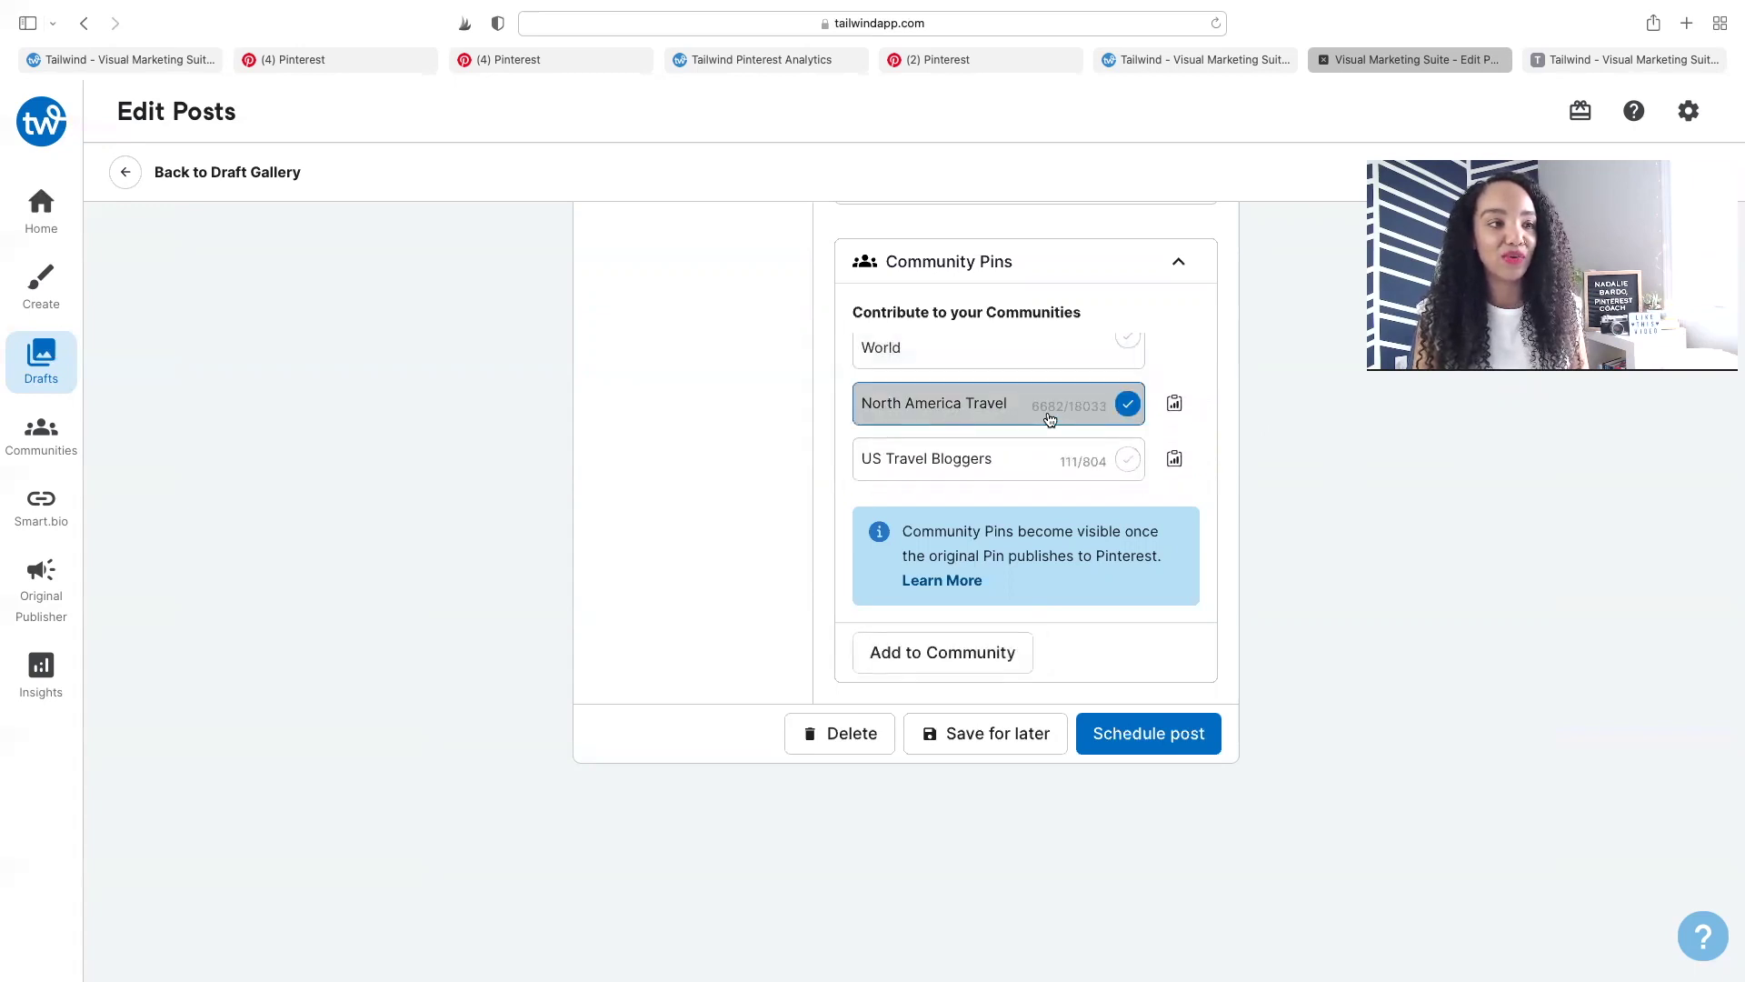
pyautogui.click(988, 656)
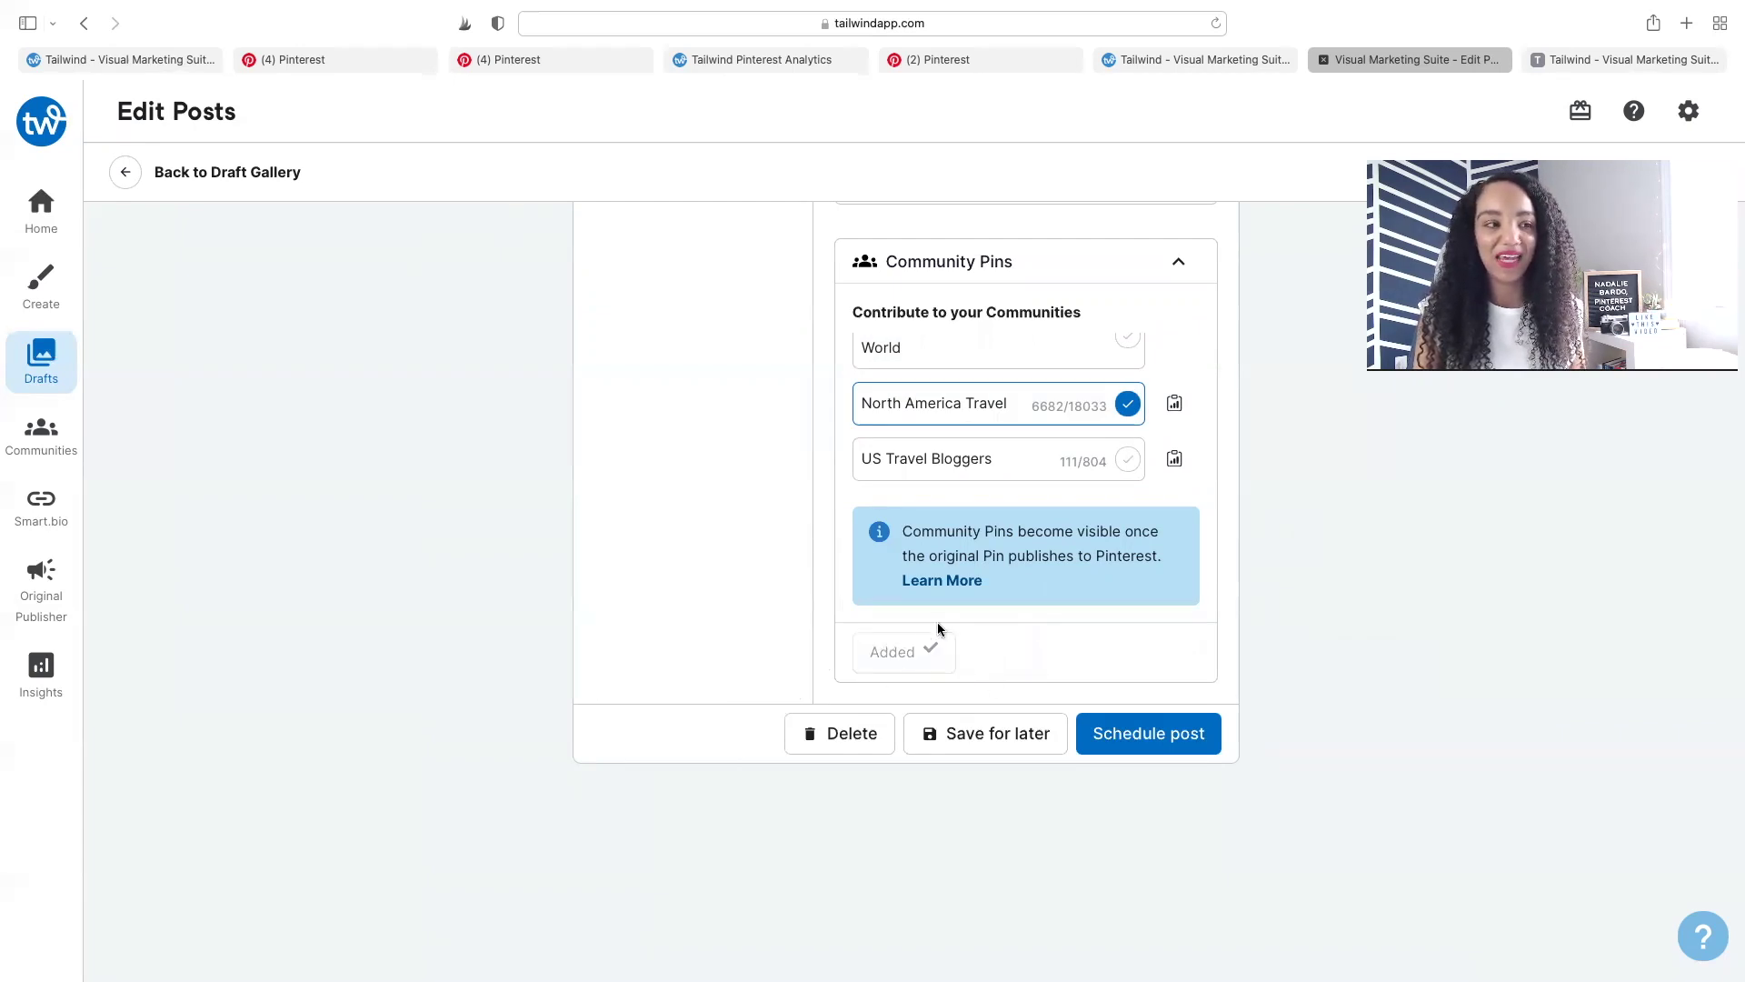